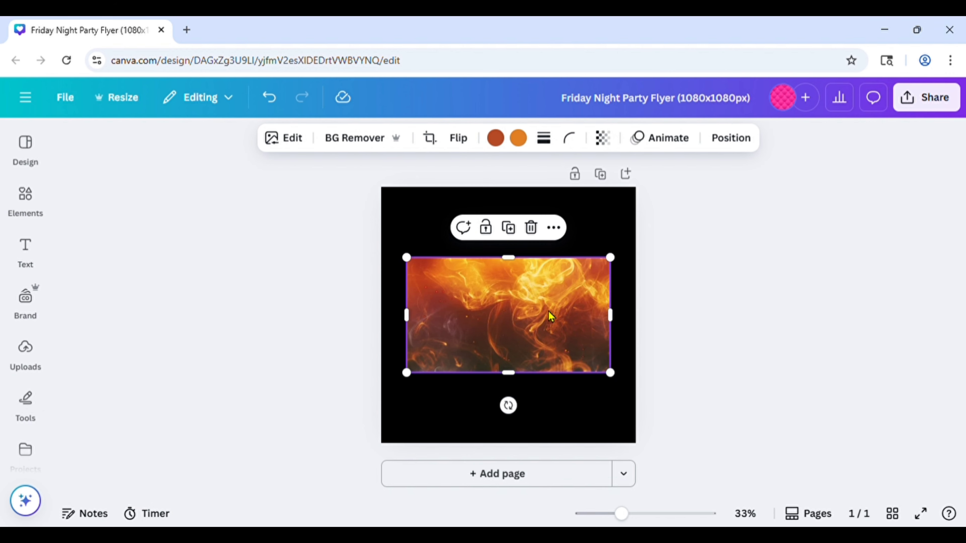
Move the fire smoke image to the top of the page and enlarge it to span the full page width
{"action": "left_click_drag", "start_coordinate": [549, 311], "coordinate": [557, 257]}
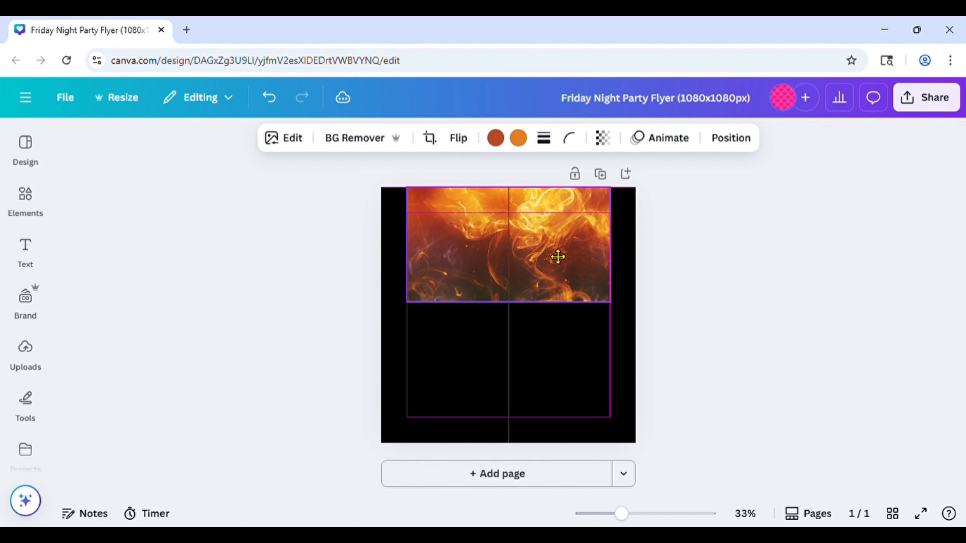
{"action": "left_click_drag", "start_coordinate": [616, 303], "coordinate": [627, 340]}
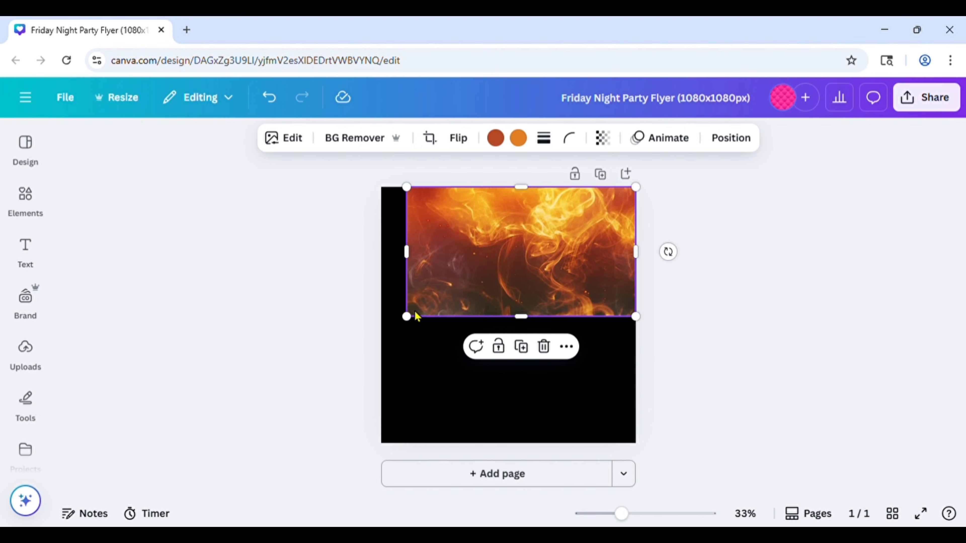
{"action": "left_click_drag", "start_coordinate": [407, 316], "coordinate": [372, 344]}
{"action": "mouse_move", "coordinate": [516, 349]}
{"action": "left_mouse_down"}
{"action": "mouse_move", "coordinate": [518, 369]}
{"action": "mouse_move", "coordinate": [516, 355]}
{"action": "left_mouse_up"}
{"action": "left_click_drag", "start_coordinate": [589, 294], "coordinate": [593, 291]}
Search the elements for "transparent gradient" and add the narrow teal side-fade graphic to the page
{"action": "left_click", "coordinate": [239, 160]}
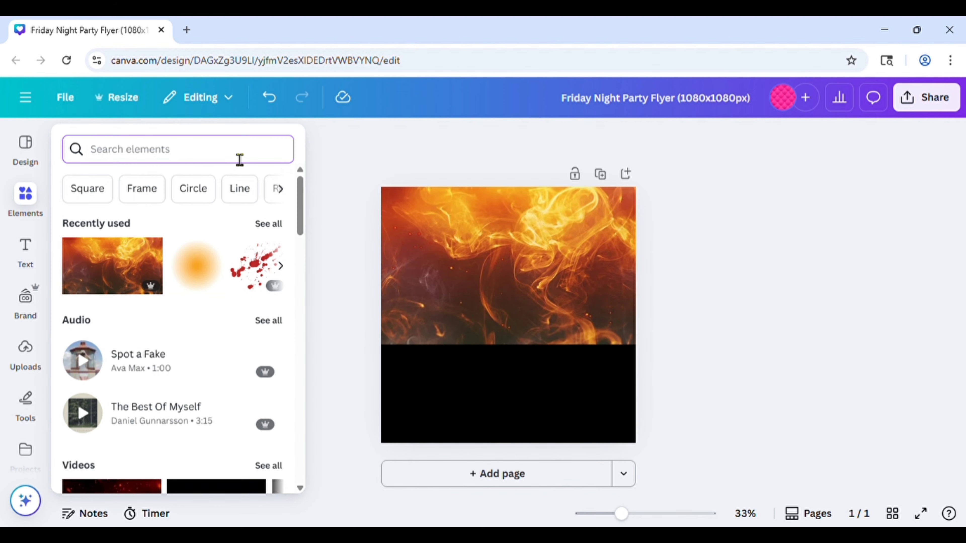
{"action": "type", "text": "tr"}
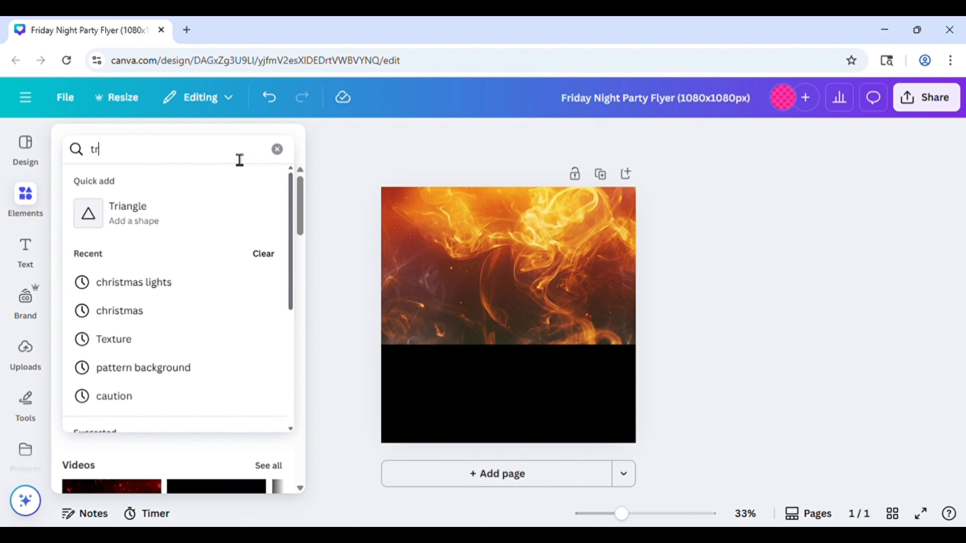
{"action": "type", "text": "ansp"}
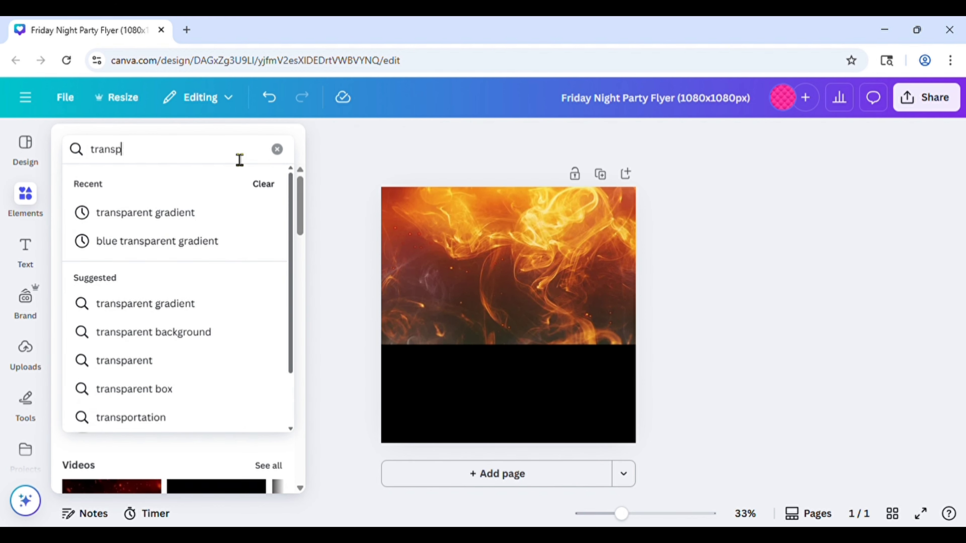
{"action": "type", "text": "arent"}
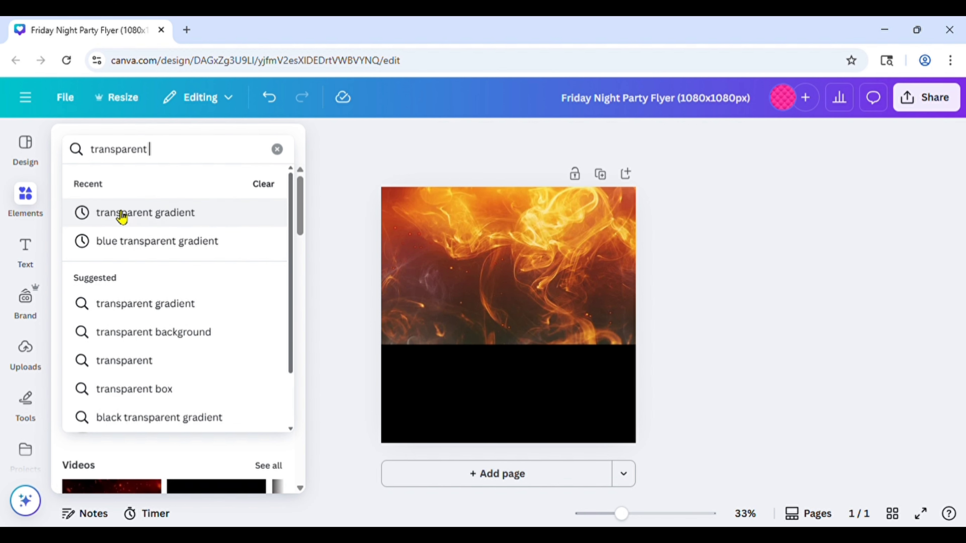
{"action": "left_click", "coordinate": [186, 222]}
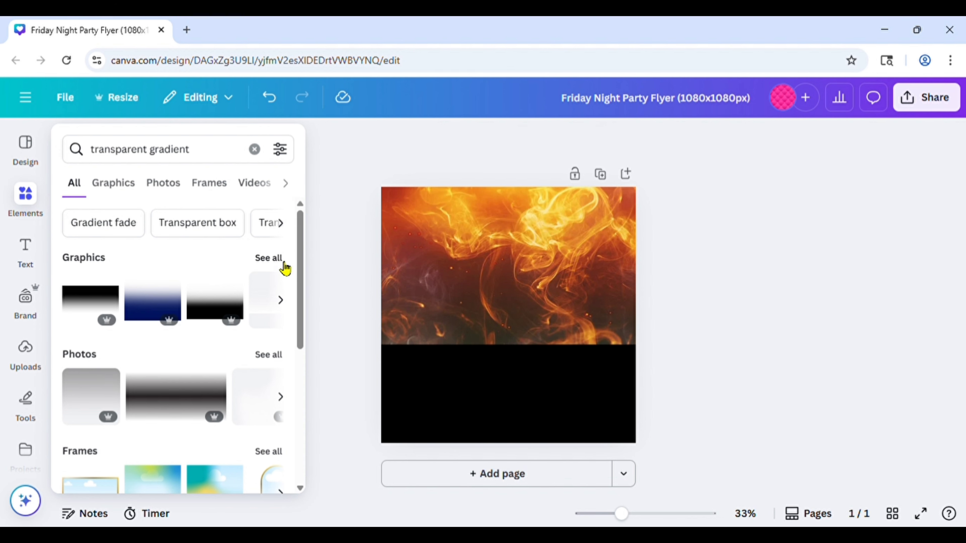
{"action": "left_click", "coordinate": [270, 259]}
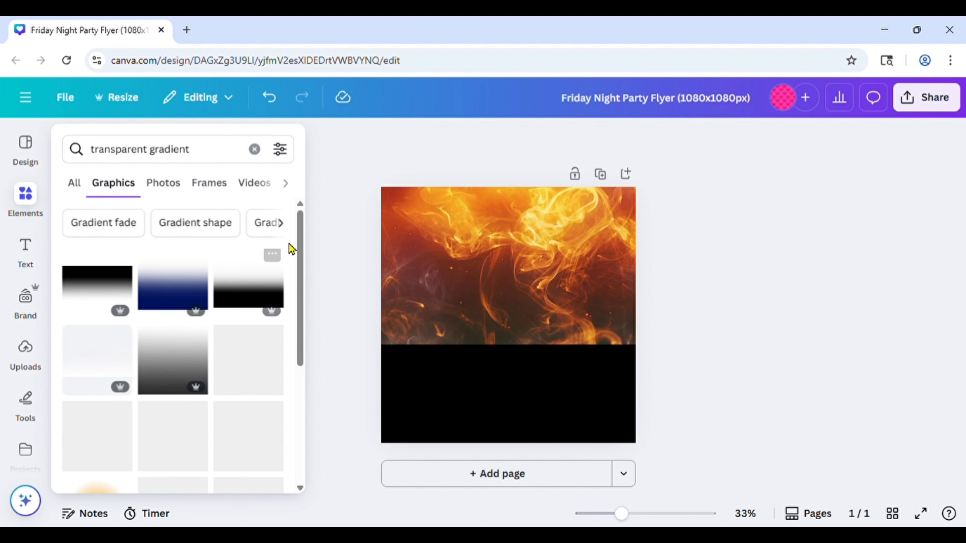
{"action": "scroll", "coordinate": [218, 315], "scroll_direction": "down", "scroll_amount": 5}
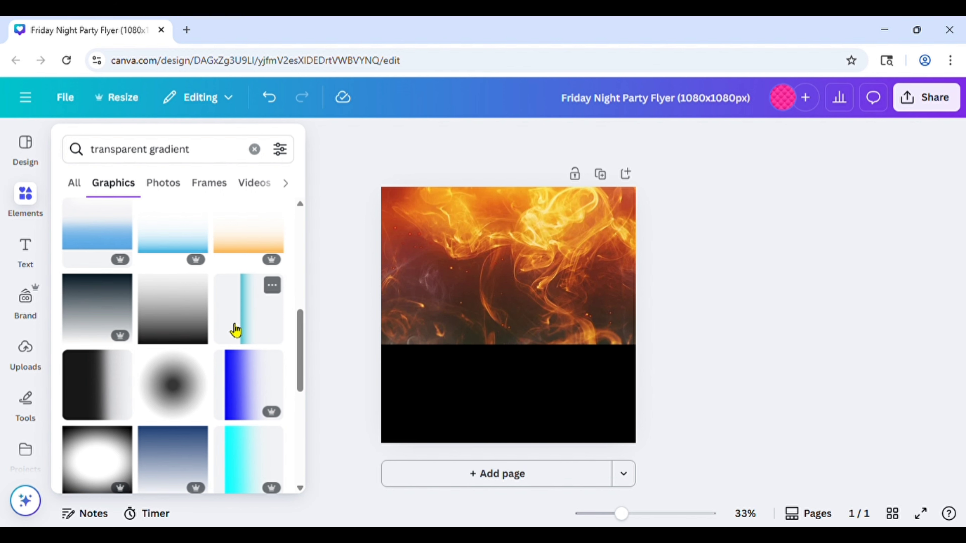
{"action": "left_click", "coordinate": [250, 300]}
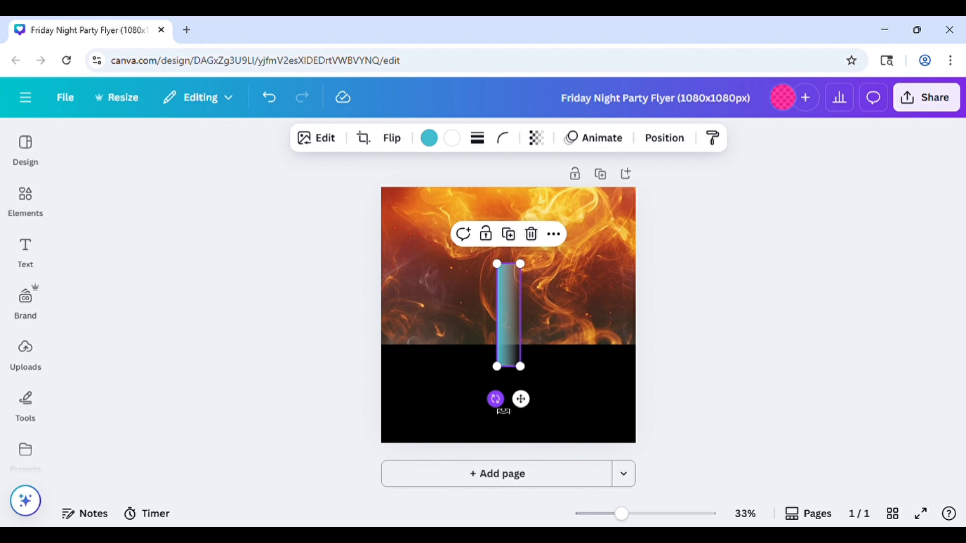
Rotate the gradient to horizontal with its solid side down and enlarge it across the full page width over the fire image's lower edge
{"action": "left_click_drag", "start_coordinate": [514, 412], "coordinate": [633, 335]}
{"action": "left_click_drag", "start_coordinate": [559, 327], "coordinate": [634, 381]}
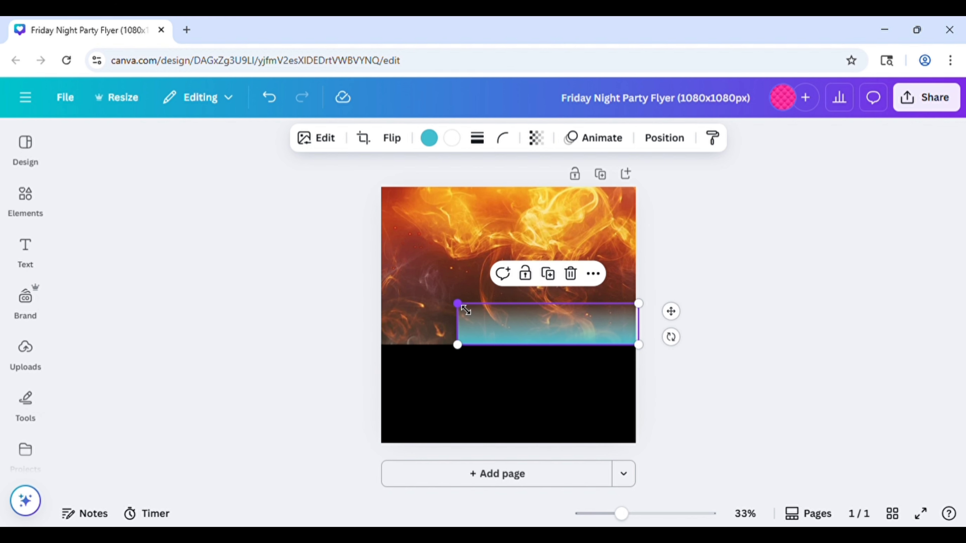
{"action": "left_click_drag", "start_coordinate": [465, 309], "coordinate": [368, 304]}
{"action": "left_click_drag", "start_coordinate": [525, 317], "coordinate": [525, 323]}
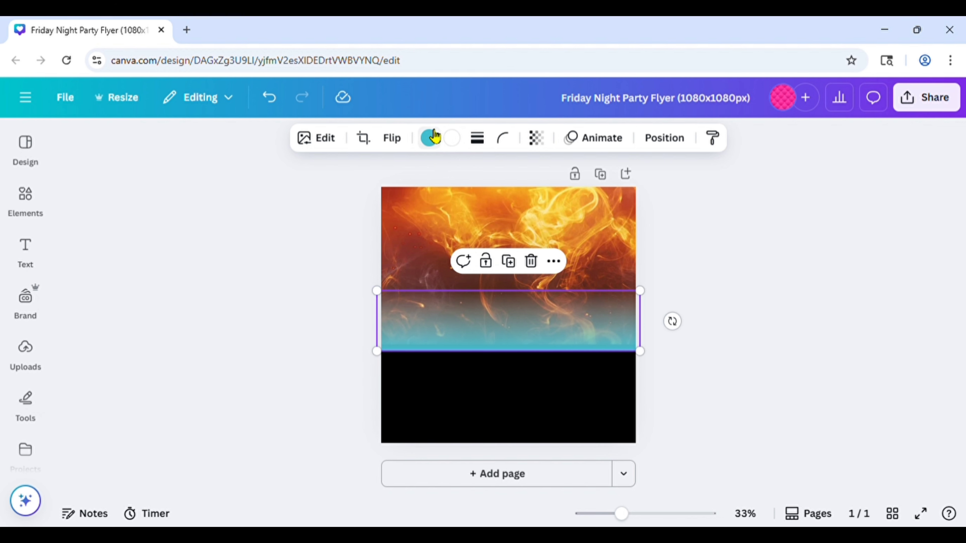
Change both of the gradient's colors, teal and white, to black
{"action": "left_click", "coordinate": [429, 137]}
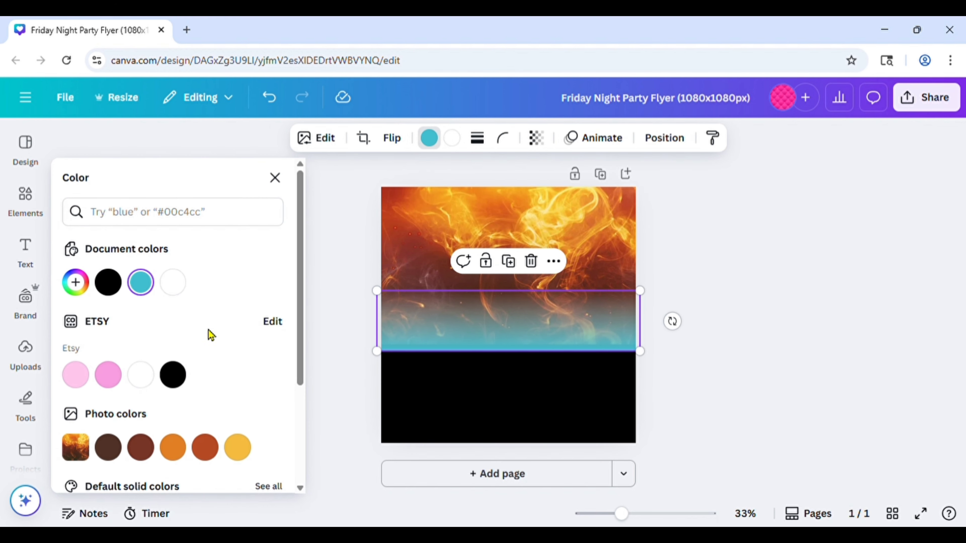
{"action": "left_click", "coordinate": [173, 381]}
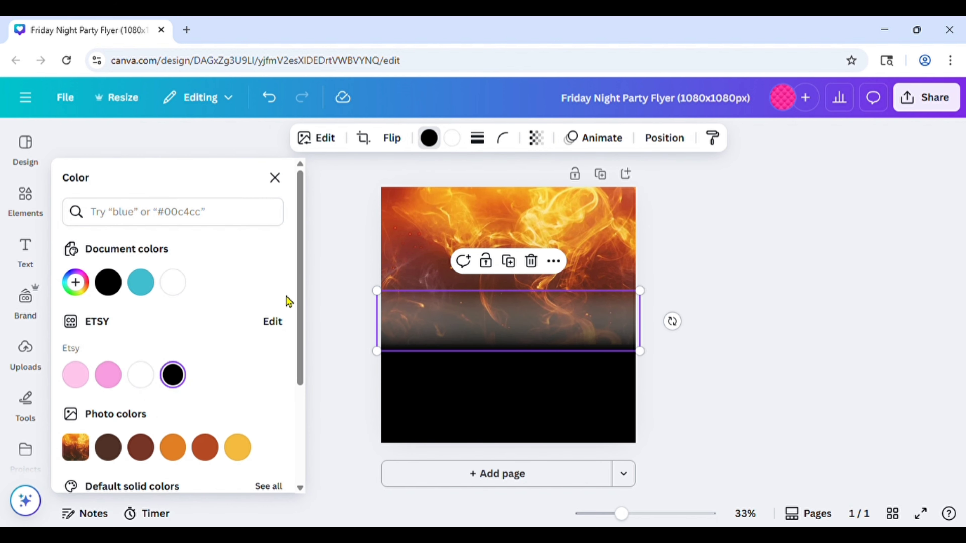
{"action": "left_click", "coordinate": [453, 142]}
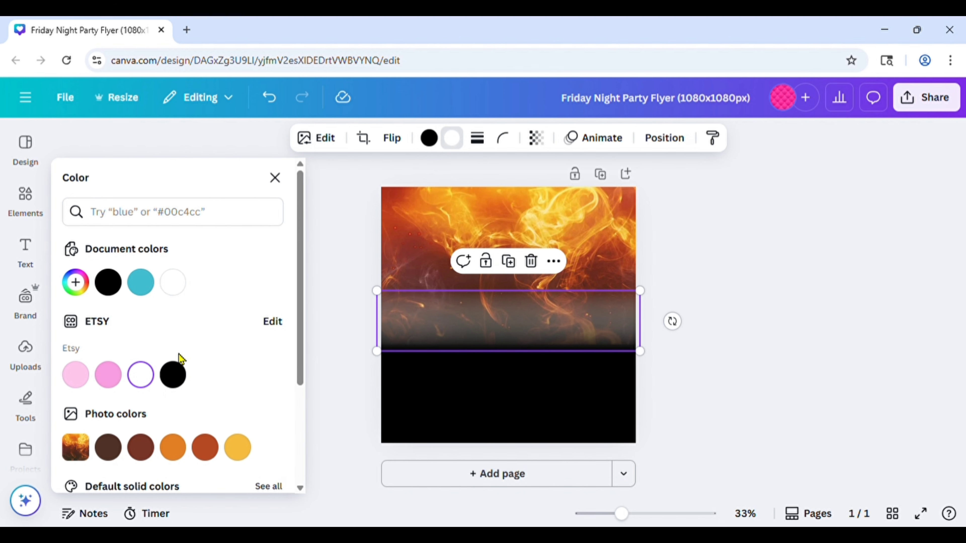
{"action": "left_click", "coordinate": [172, 381]}
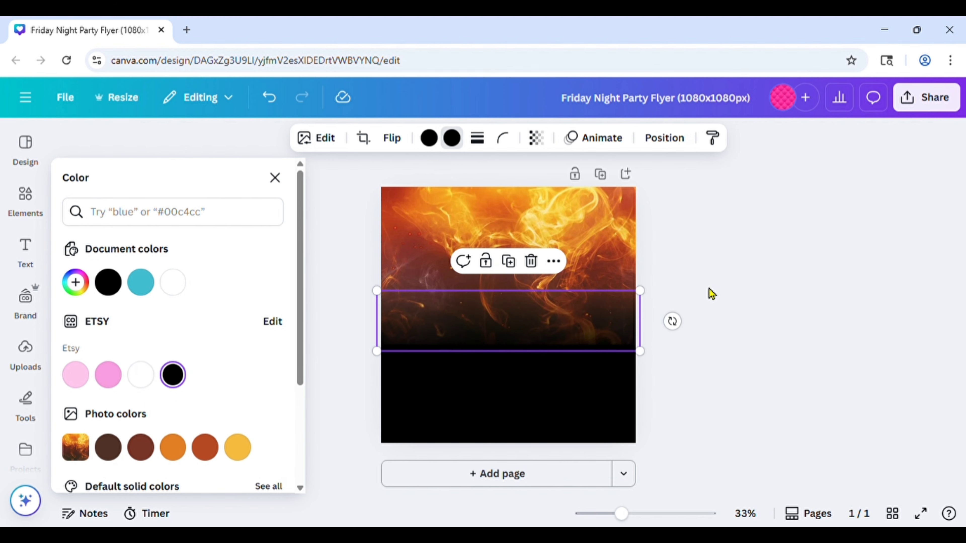
{"action": "key", "text": "Escape"}
{"action": "left_click", "coordinate": [697, 278]}
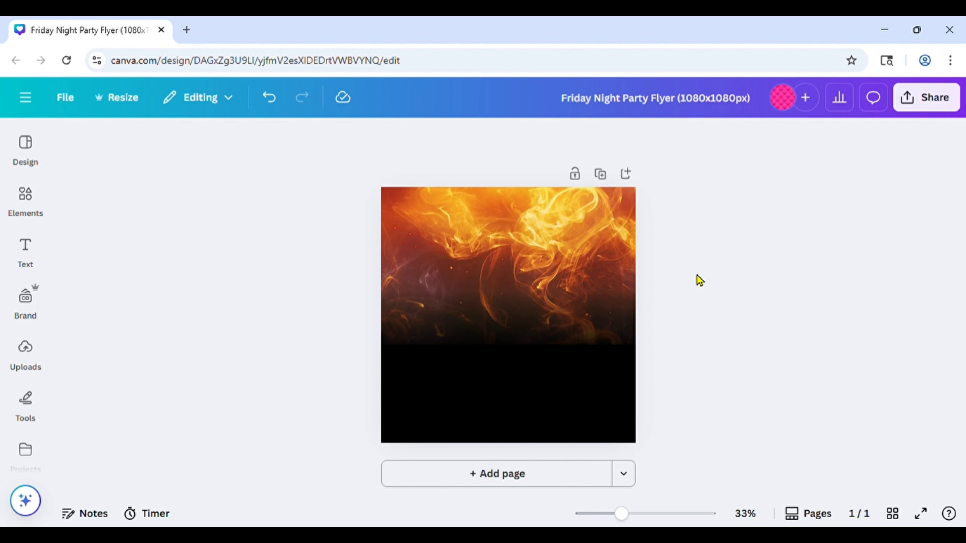
Duplicate the black gradient and place the copy slightly lower, over the fire image's bottom edge
{"action": "left_click", "coordinate": [543, 319]}
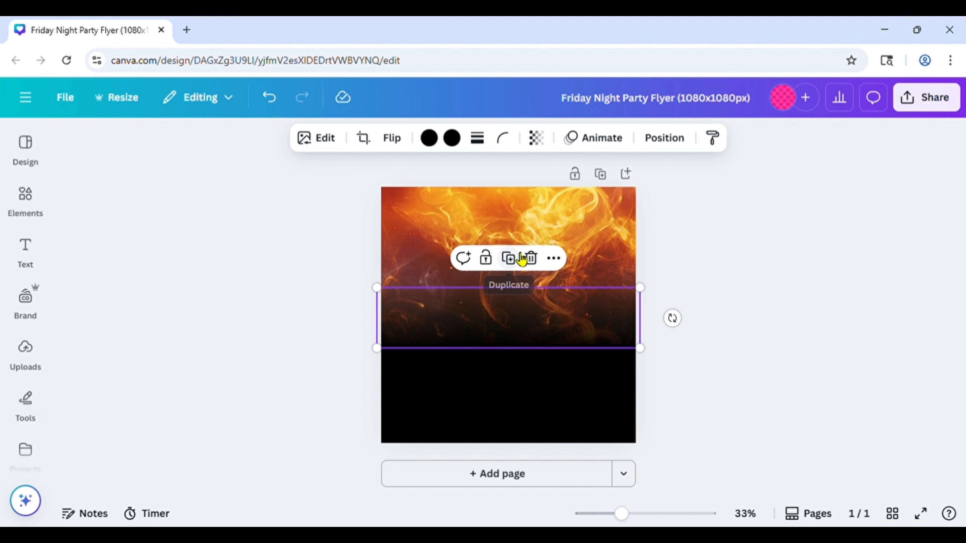
{"action": "left_click", "coordinate": [507, 258]}
{"action": "left_click_drag", "start_coordinate": [505, 289], "coordinate": [507, 322]}
{"action": "left_click", "coordinate": [685, 303]}
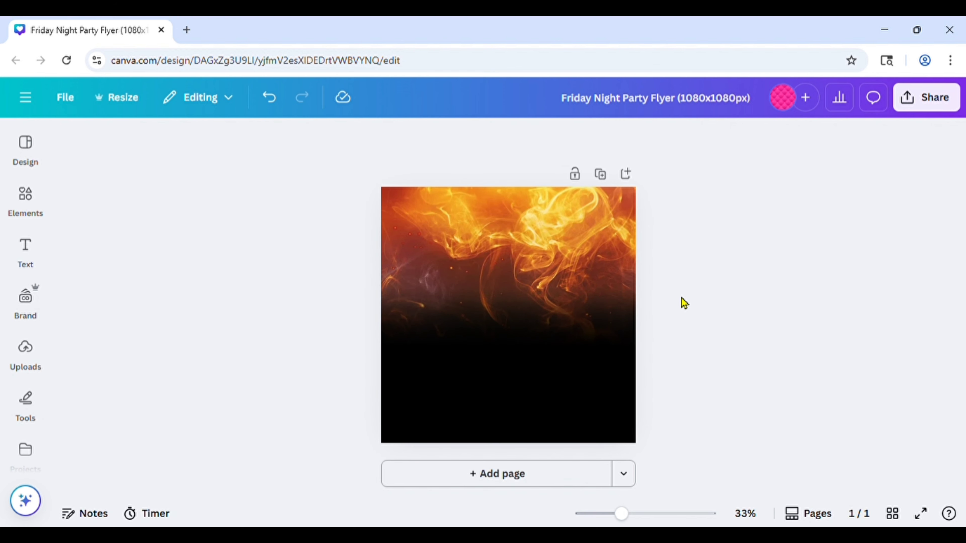
Add a brand heading text box and enlarge it to a font size of about 418, nearly filling the page width
{"action": "left_click", "coordinate": [26, 250]}
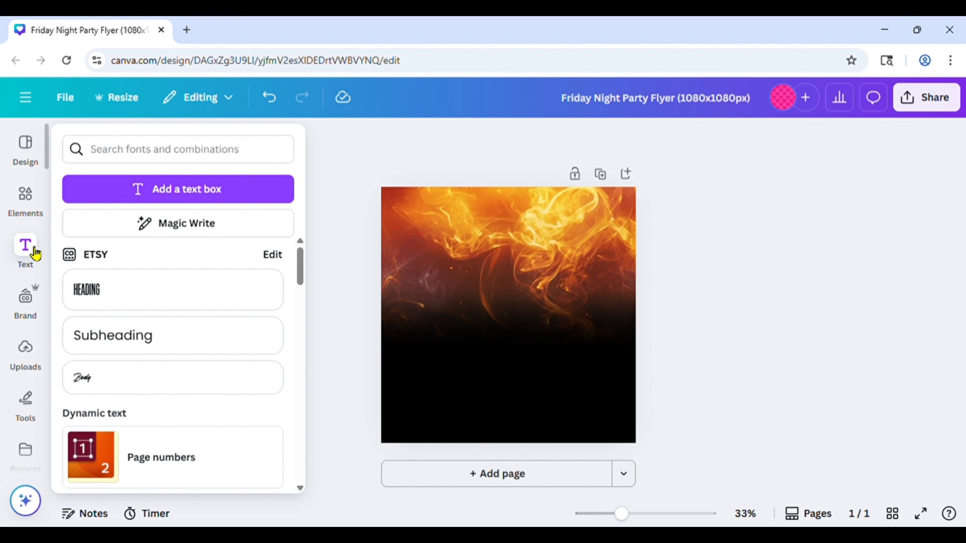
{"action": "left_click", "coordinate": [107, 296]}
{"action": "left_click", "coordinate": [356, 311]}
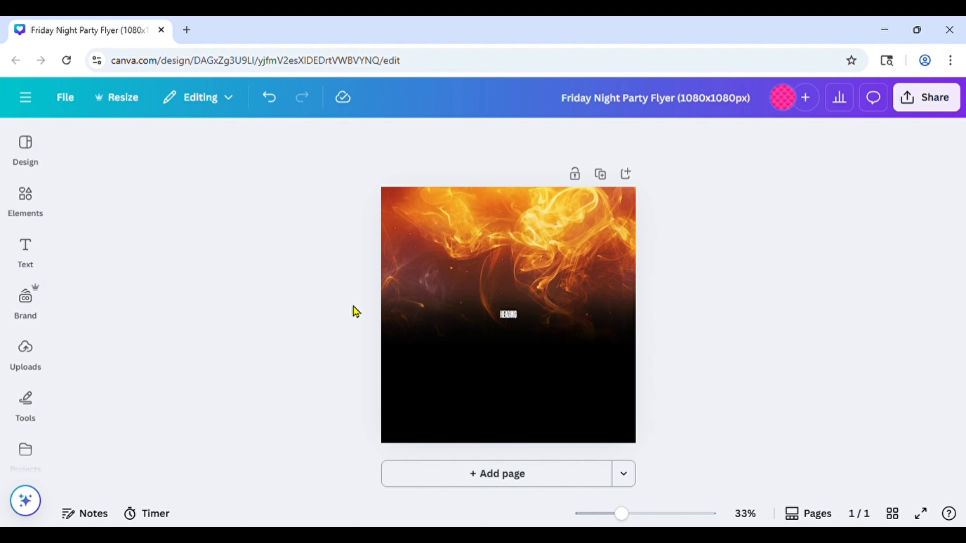
{"action": "left_click", "coordinate": [510, 319]}
{"action": "left_click_drag", "start_coordinate": [500, 310], "coordinate": [351, 315]}
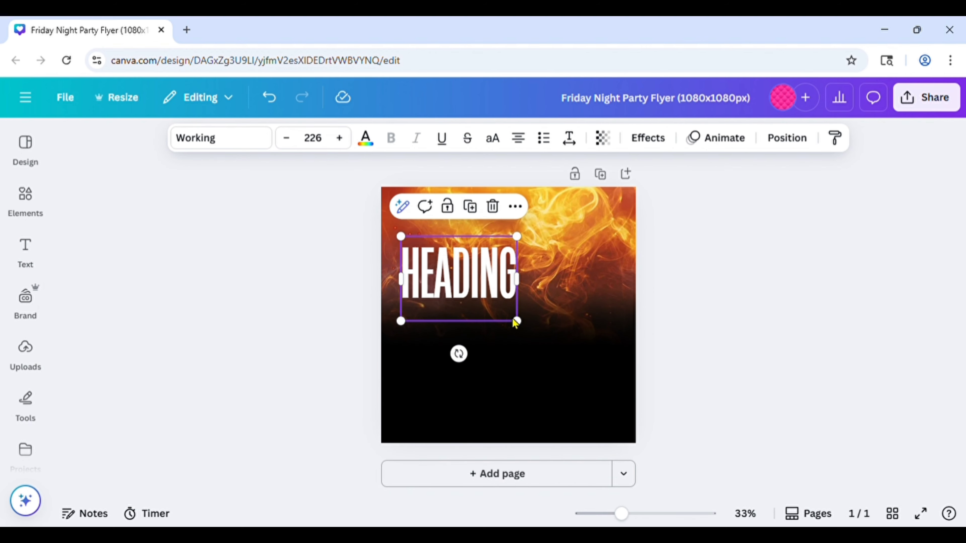
{"action": "left_click_drag", "start_coordinate": [523, 324], "coordinate": [593, 439]}
Replace the heading's placeholder text with "FRIDAY"
{"action": "double_click", "coordinate": [577, 347]}
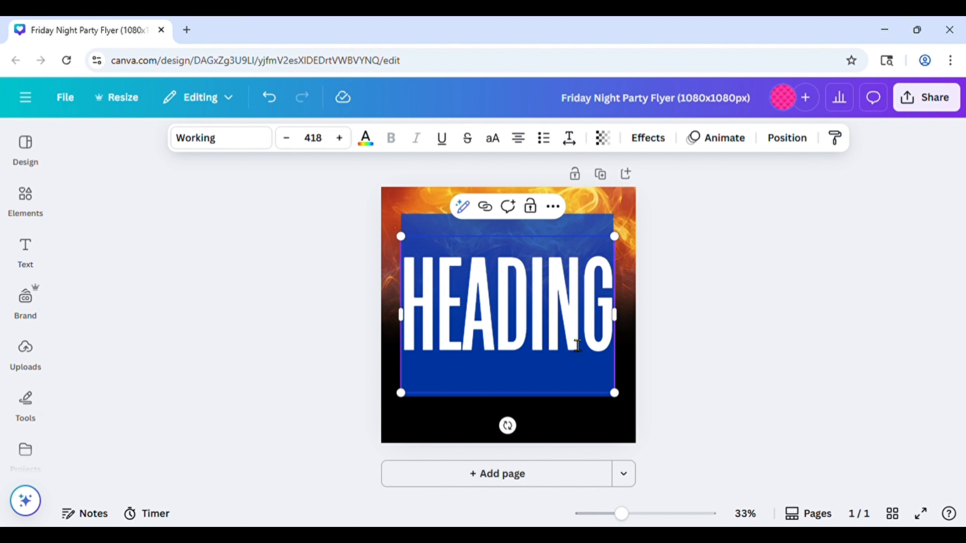
{"action": "type", "text": "FR"}
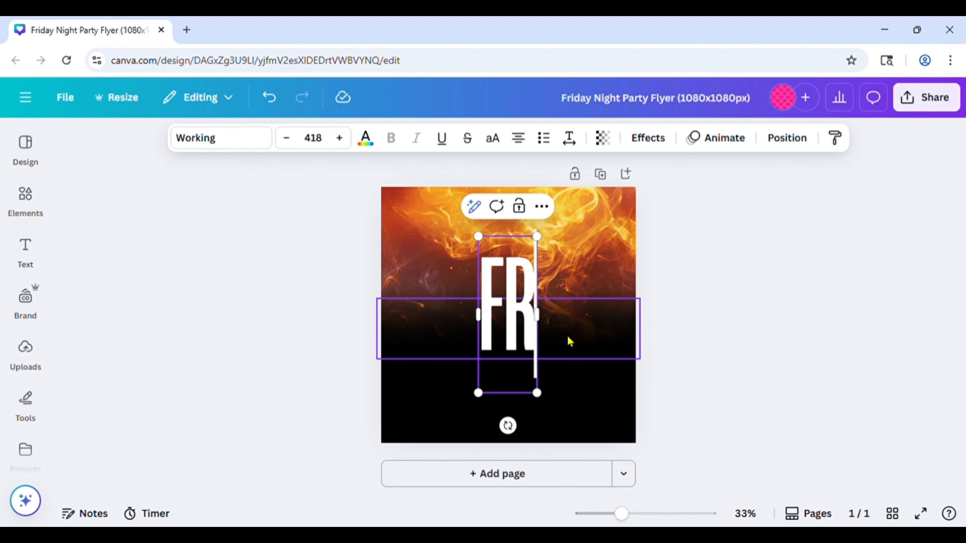
{"action": "type", "text": "IDAY"}
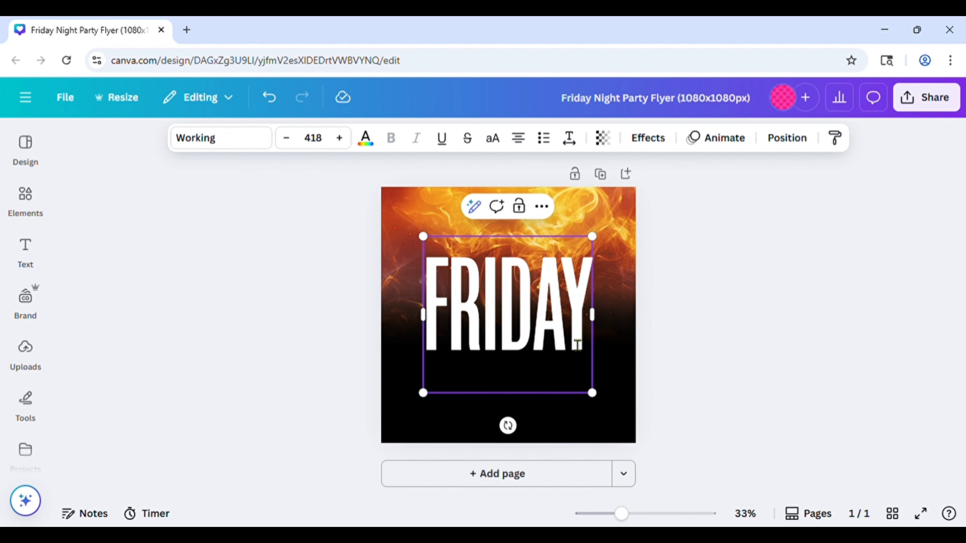
{"action": "left_click", "coordinate": [761, 311]}
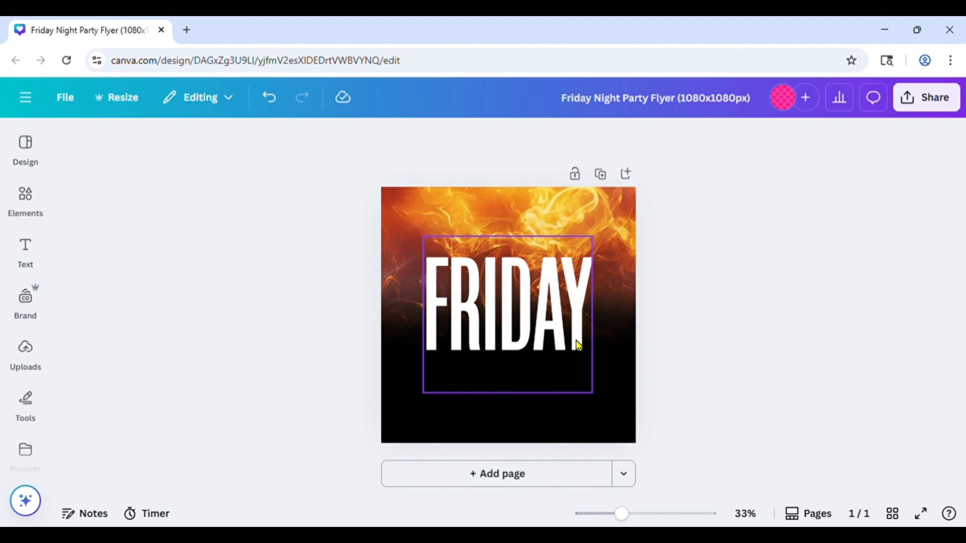
Enlarge the FRIDAY heading to a font size of about 585 and move it up toward the page's upper edge
{"action": "left_click", "coordinate": [576, 394]}
{"action": "left_click_drag", "start_coordinate": [602, 404], "coordinate": [623, 447]}
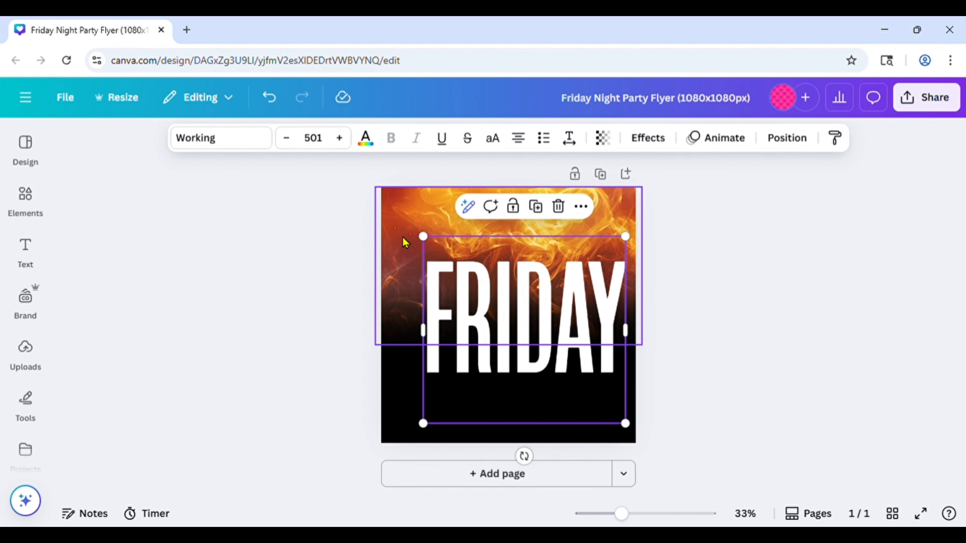
{"action": "left_click_drag", "start_coordinate": [423, 236], "coordinate": [394, 213]}
{"action": "left_click", "coordinate": [702, 266]}
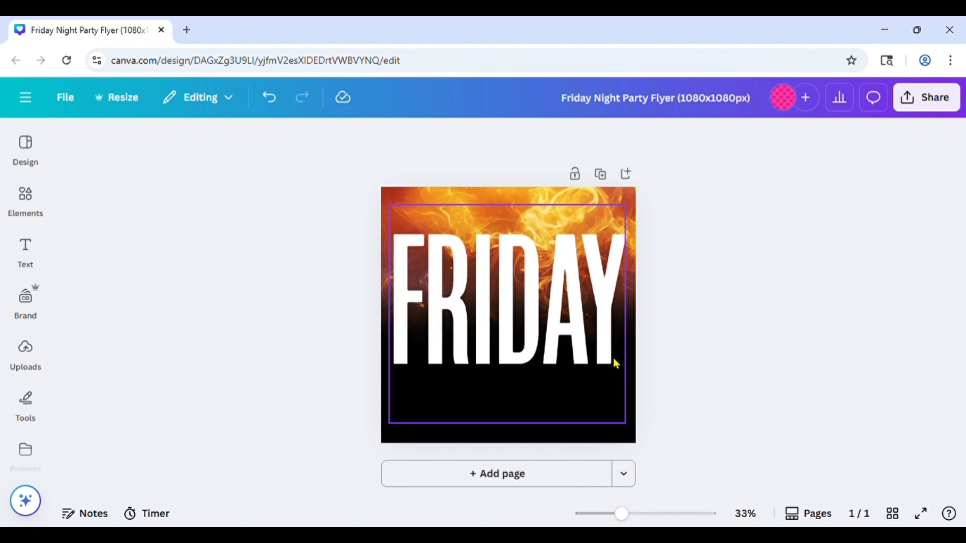
{"action": "left_click_drag", "start_coordinate": [574, 358], "coordinate": [574, 343]}
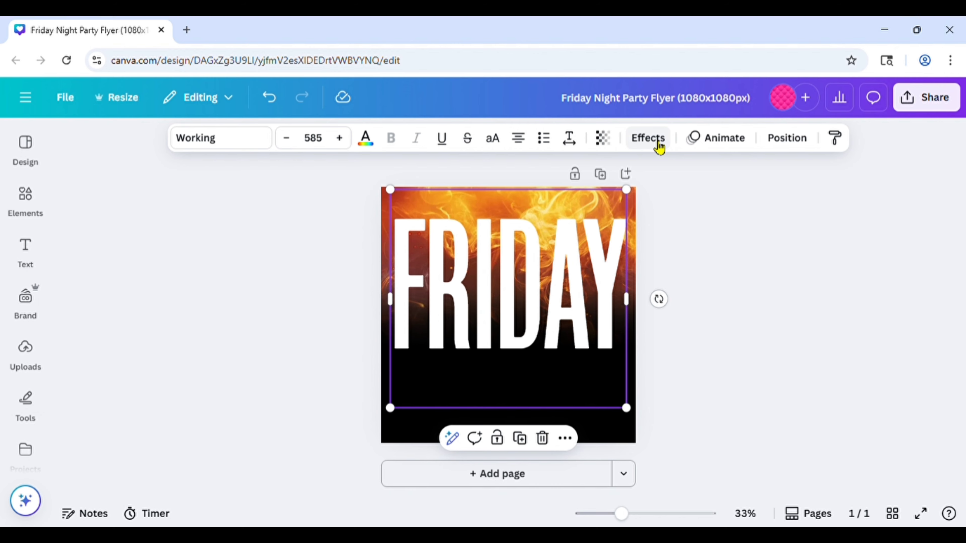
Apply the Lift text effect to the FRIDAY heading with an intensity of 100
{"action": "left_click", "coordinate": [659, 148]}
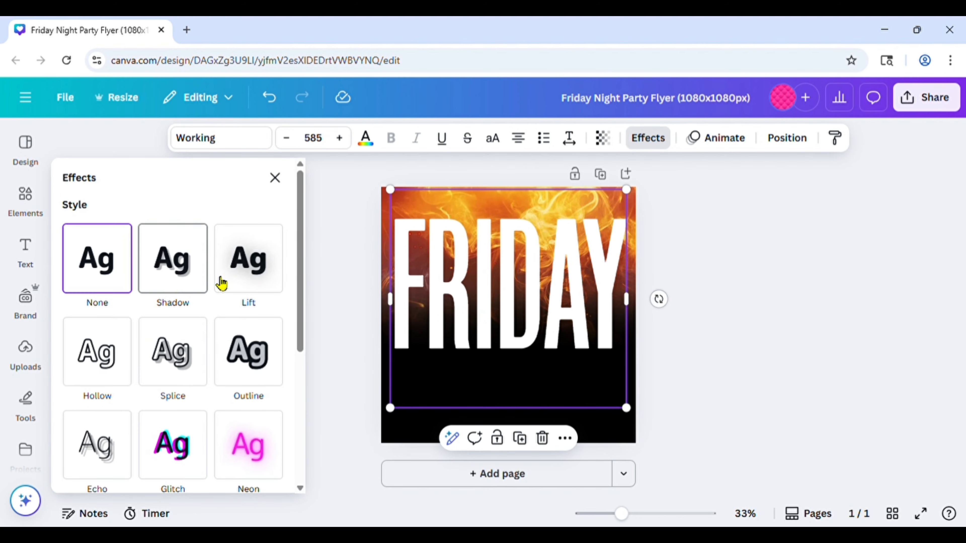
{"action": "scroll", "coordinate": [237, 246], "scroll_direction": "down", "scroll_amount": 5}
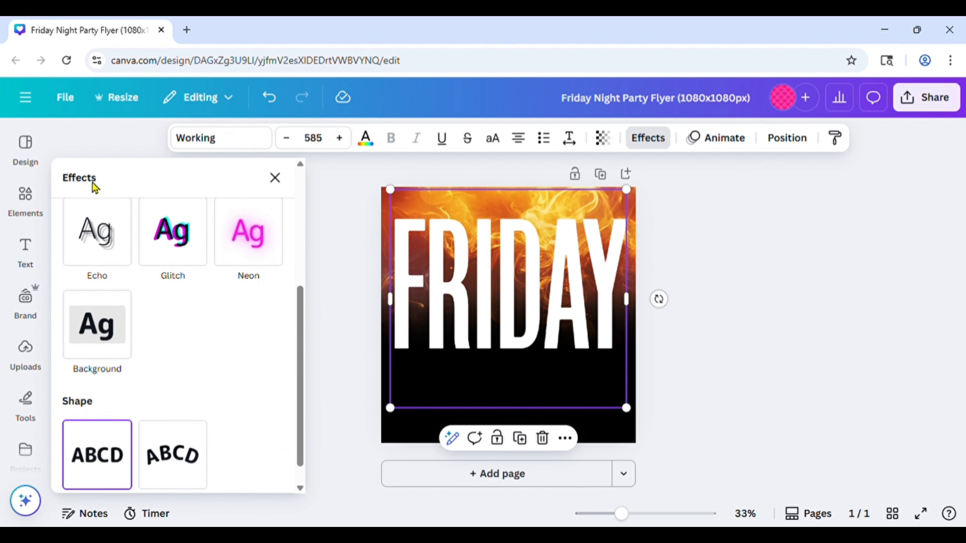
{"action": "scroll", "coordinate": [141, 230], "scroll_direction": "up", "scroll_amount": 5}
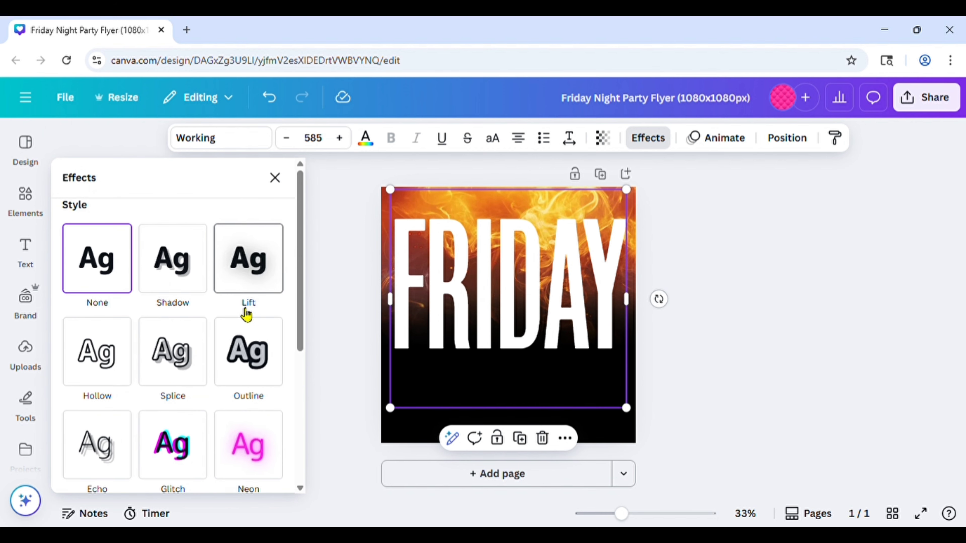
{"action": "left_click", "coordinate": [263, 284]}
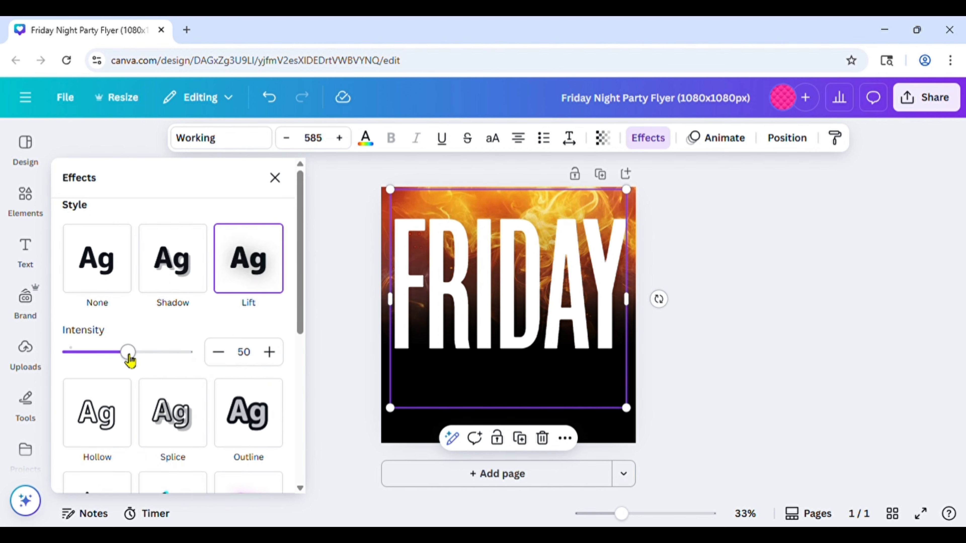
{"action": "left_click_drag", "start_coordinate": [129, 356], "coordinate": [263, 363]}
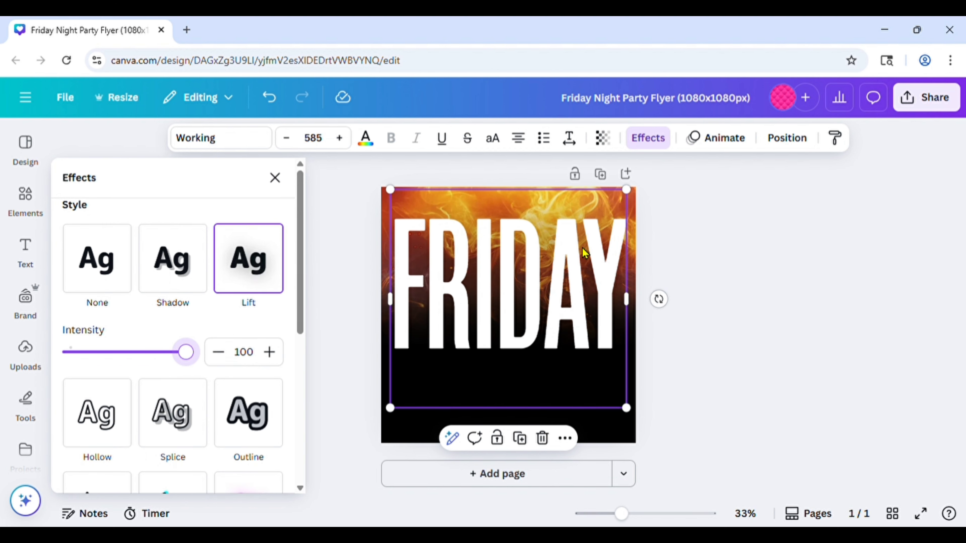
{"action": "left_click", "coordinate": [730, 280]}
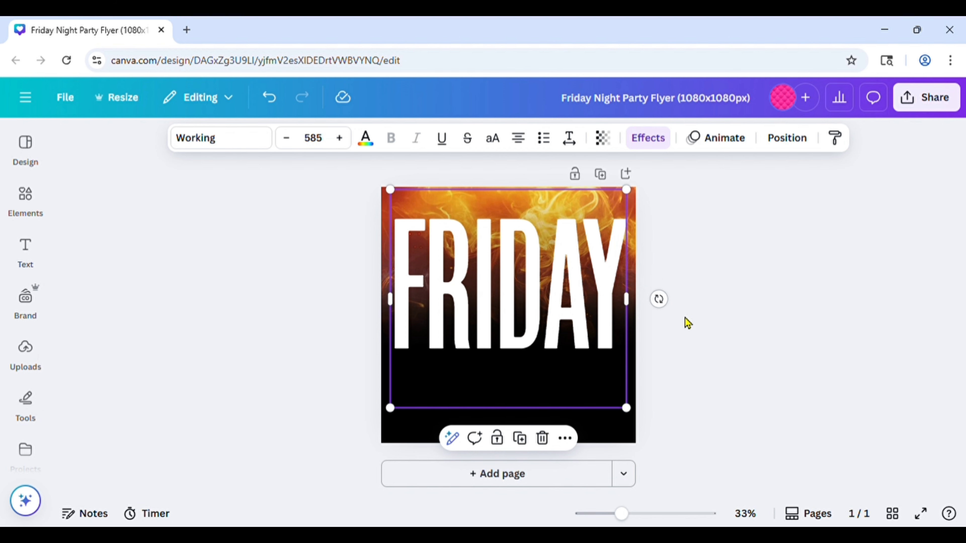
Lower the FRIDAY heading slightly and place a duplicate of it, shrunk to a font size of about 68, in the page's upper-left corner
{"action": "left_click_drag", "start_coordinate": [581, 318], "coordinate": [604, 327]}
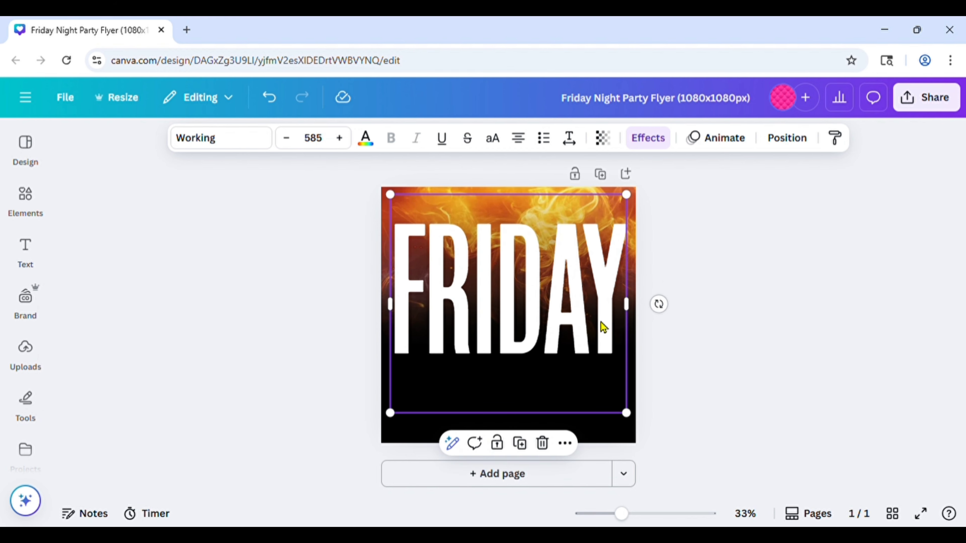
{"action": "left_click", "coordinate": [791, 231]}
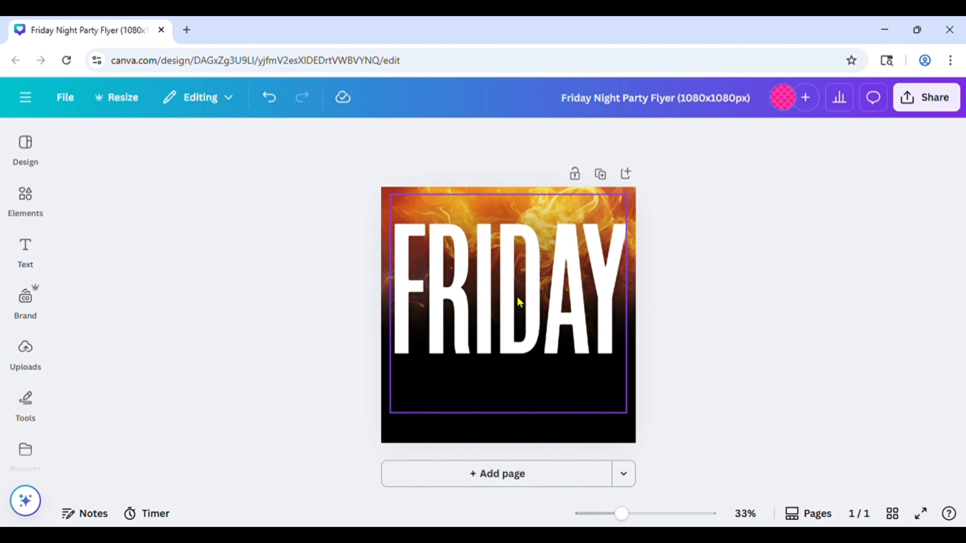
{"action": "left_click", "coordinate": [521, 288]}
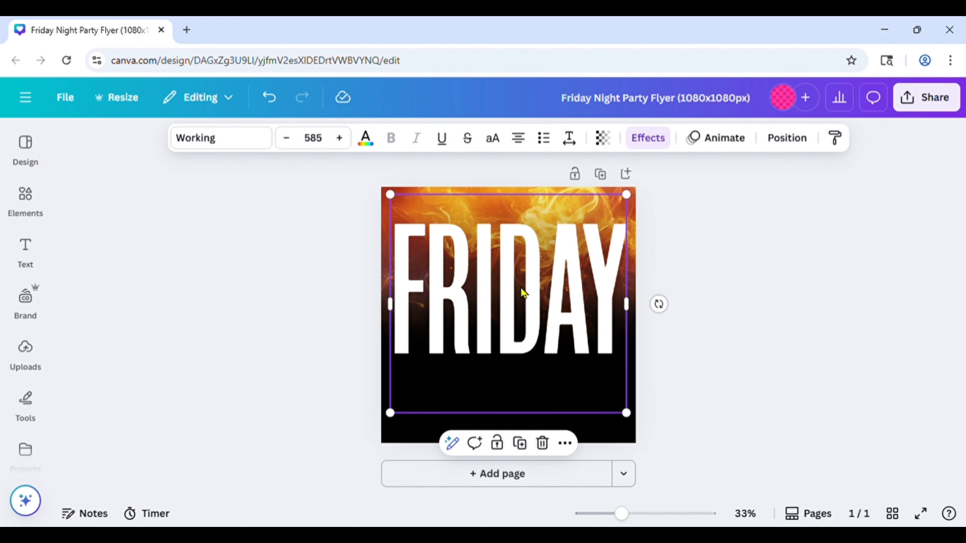
{"action": "left_click", "coordinate": [519, 446]}
{"action": "left_click_drag", "start_coordinate": [642, 425], "coordinate": [406, 210]}
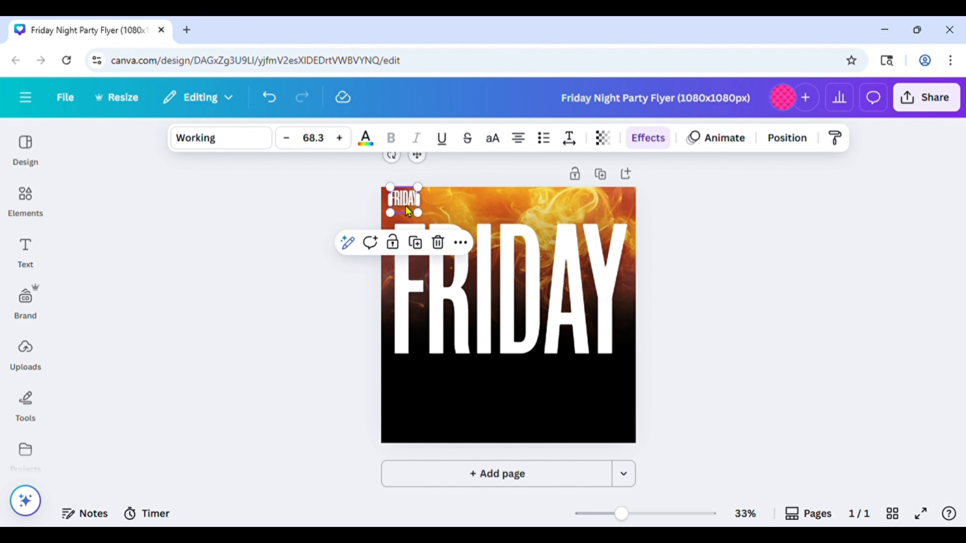
Replace the small duplicate's text with "15TH" and "OCT" on two lines
{"action": "double_click", "coordinate": [415, 212]}
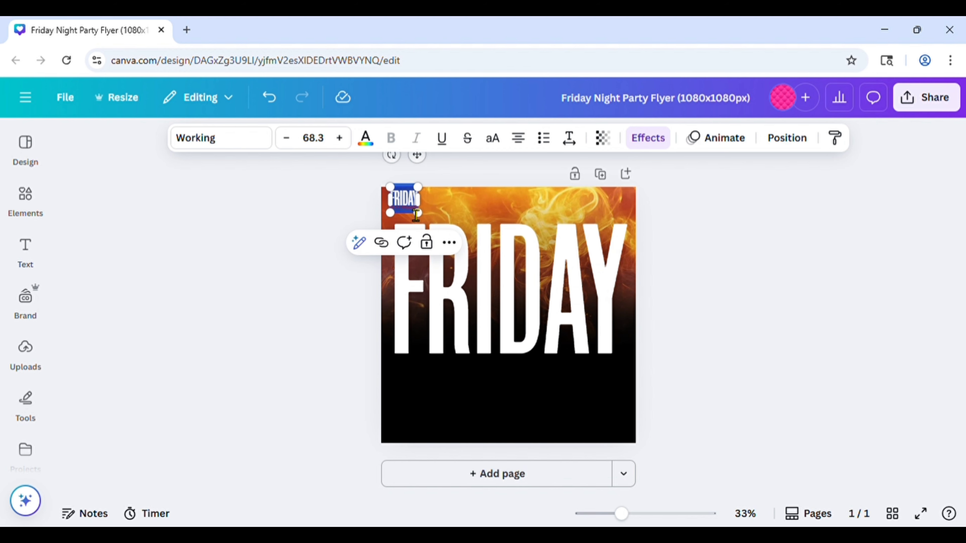
{"action": "key", "text": "BackSpace"}
{"action": "type", "text": "15TH"}
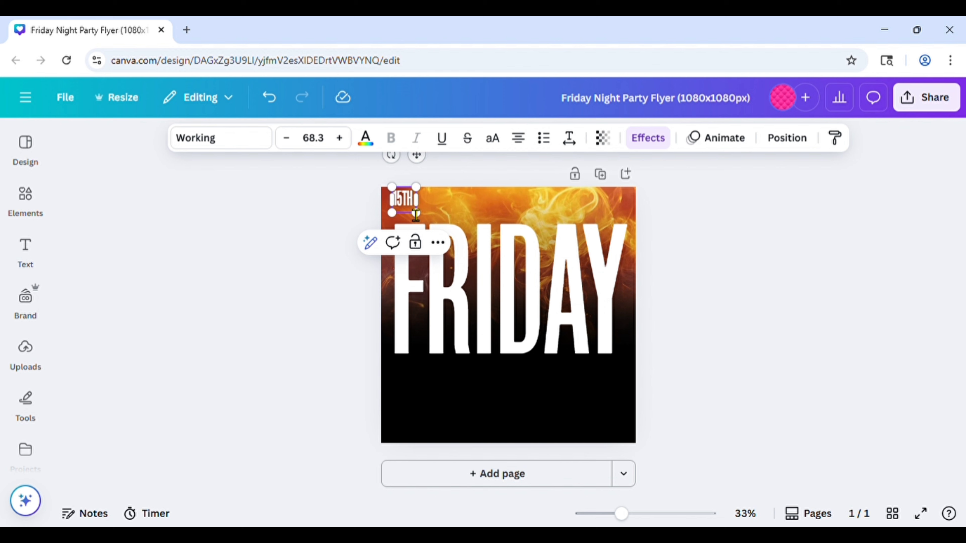
{"action": "key", "text": "Return"}
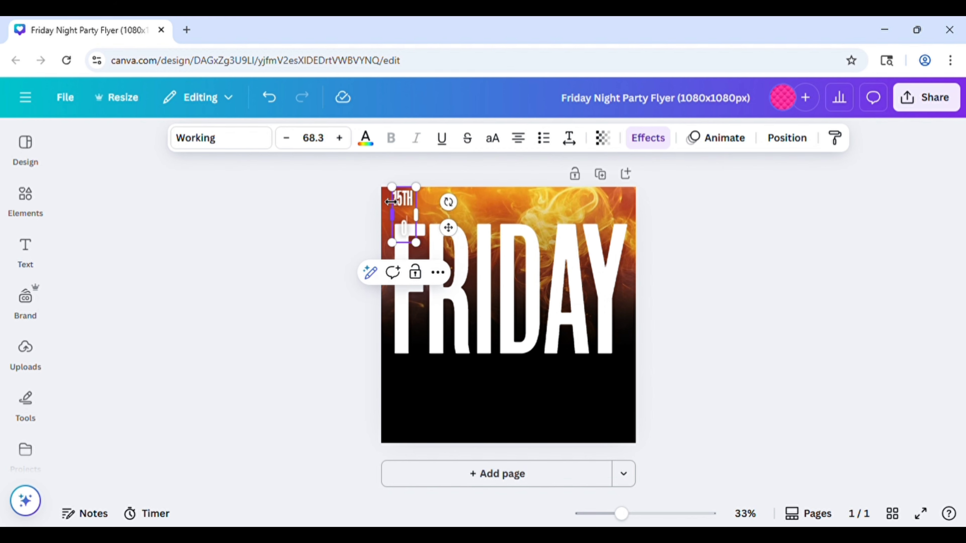
{"action": "type", "text": "OCT"}
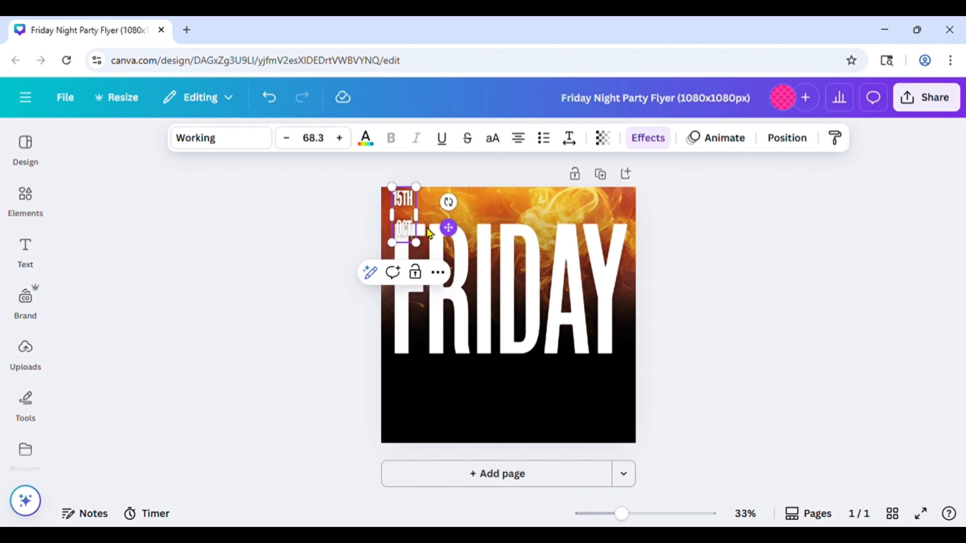
{"action": "left_click", "coordinate": [310, 225]}
Tighten the date text's line spacing to about 0.86, left-align it and reduce its font size to about 54.5
{"action": "left_click", "coordinate": [408, 227]}
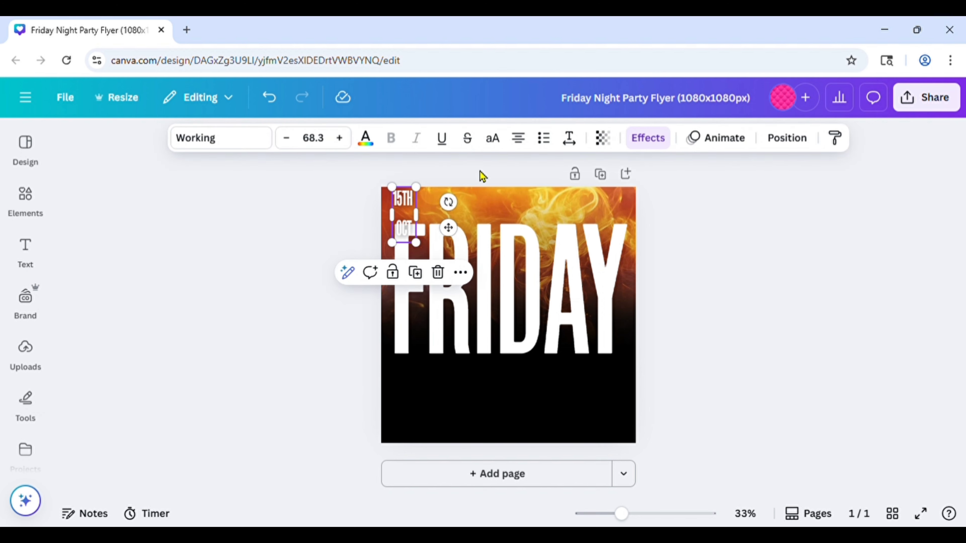
{"action": "left_click", "coordinate": [572, 146]}
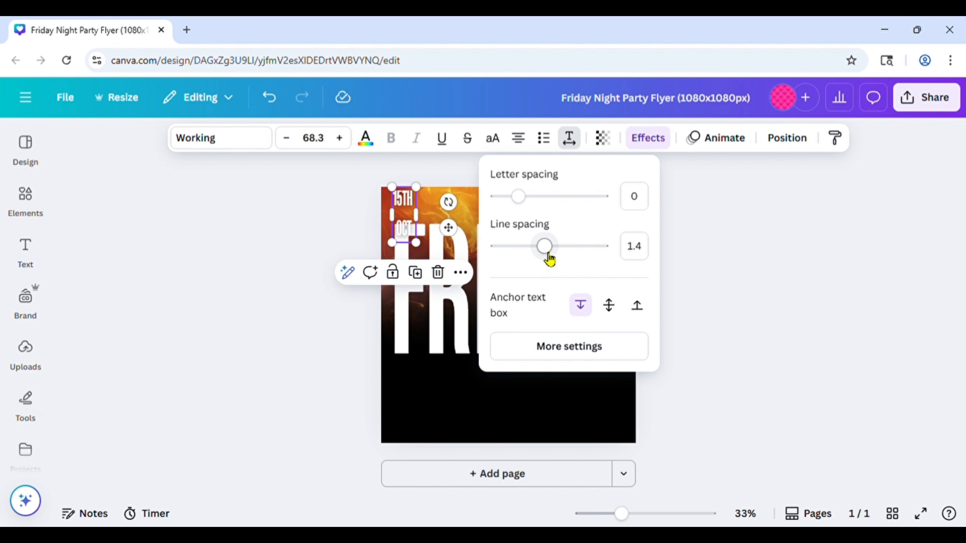
{"action": "left_click_drag", "start_coordinate": [545, 253], "coordinate": [518, 254]}
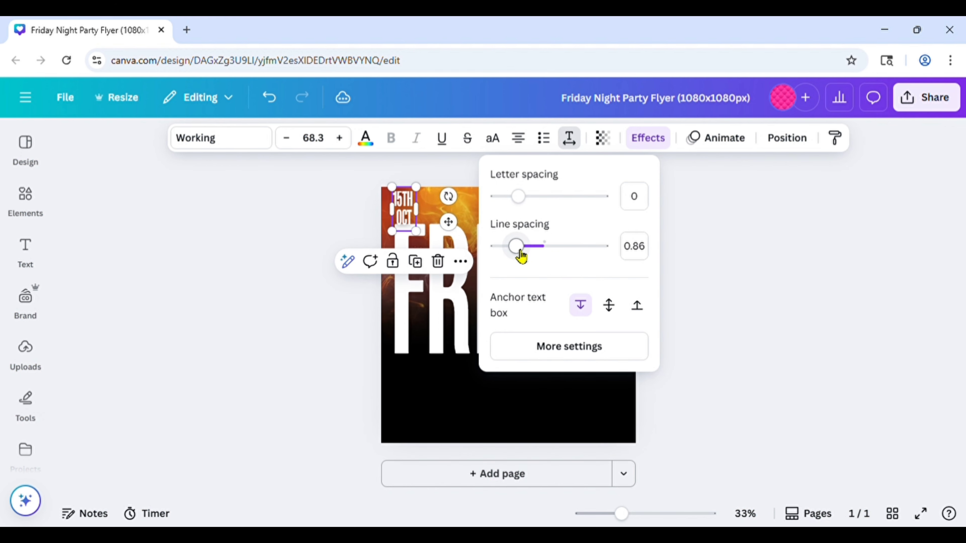
{"action": "left_click_drag", "start_coordinate": [423, 242], "coordinate": [417, 232]}
{"action": "left_click", "coordinate": [309, 230]}
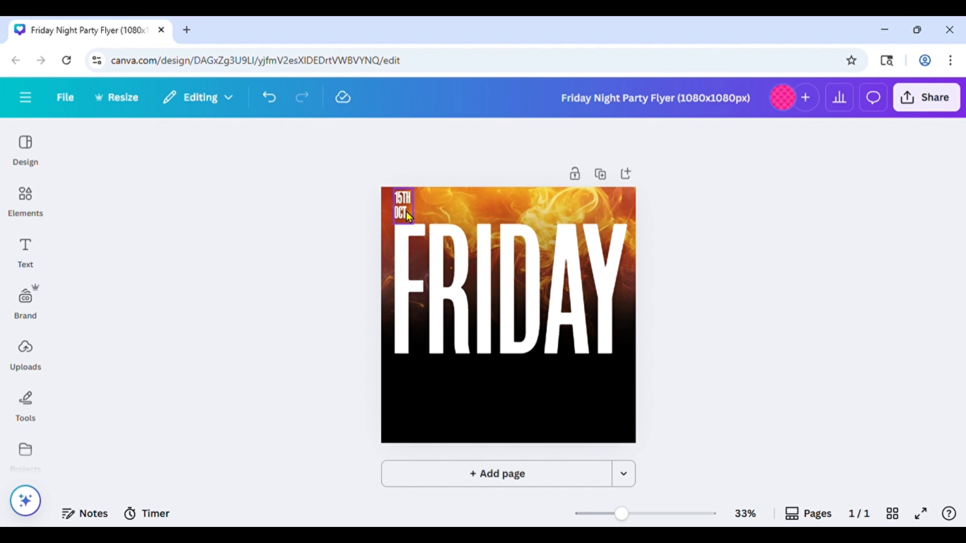
Duplicate the 15TH OCT text, move the copy to the page's upper-right corner and right-align it
{"action": "left_click", "coordinate": [406, 212]}
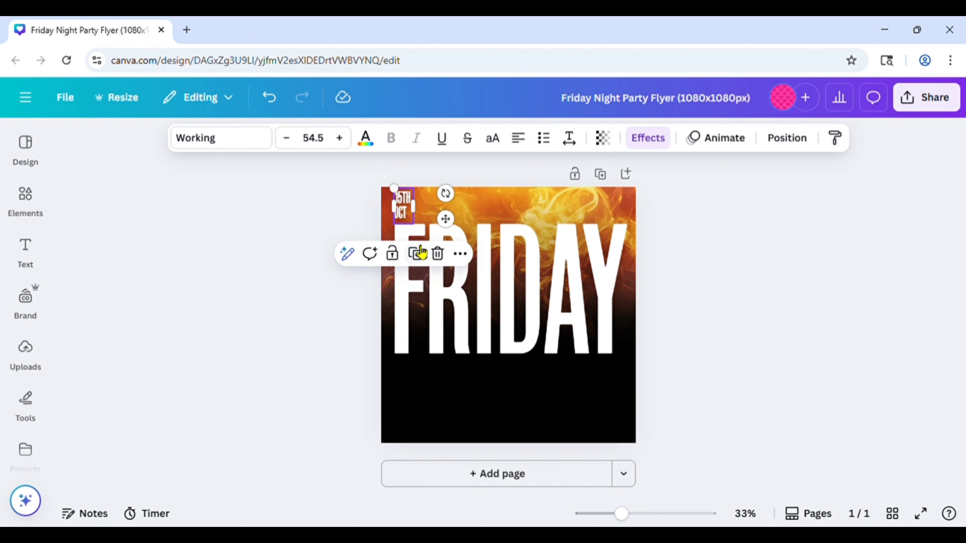
{"action": "left_click", "coordinate": [416, 254]}
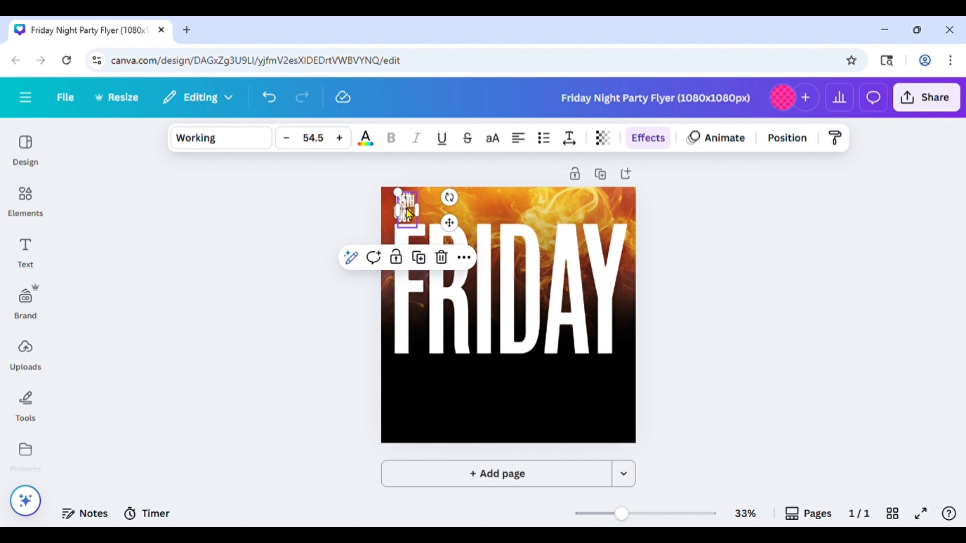
{"action": "left_click_drag", "start_coordinate": [409, 213], "coordinate": [623, 213]}
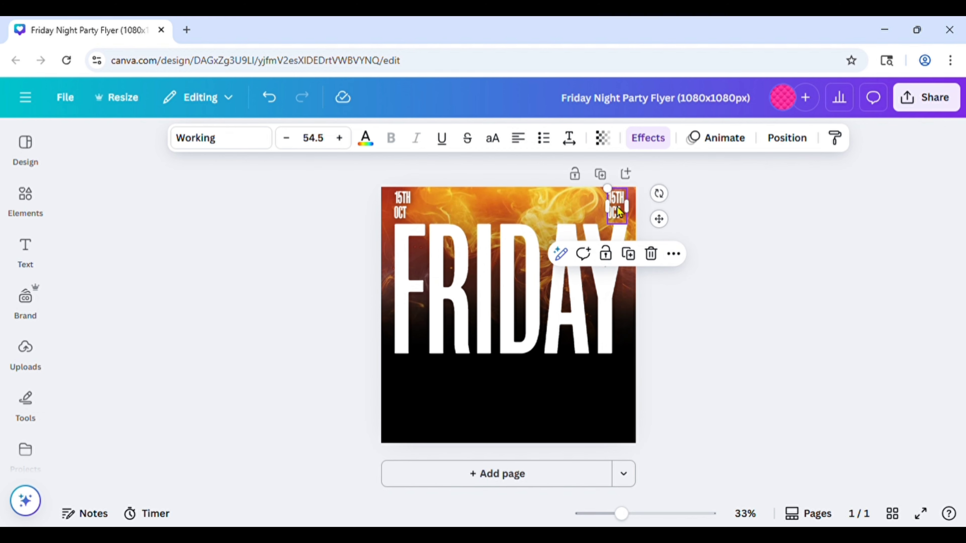
{"action": "left_click", "coordinate": [518, 139]}
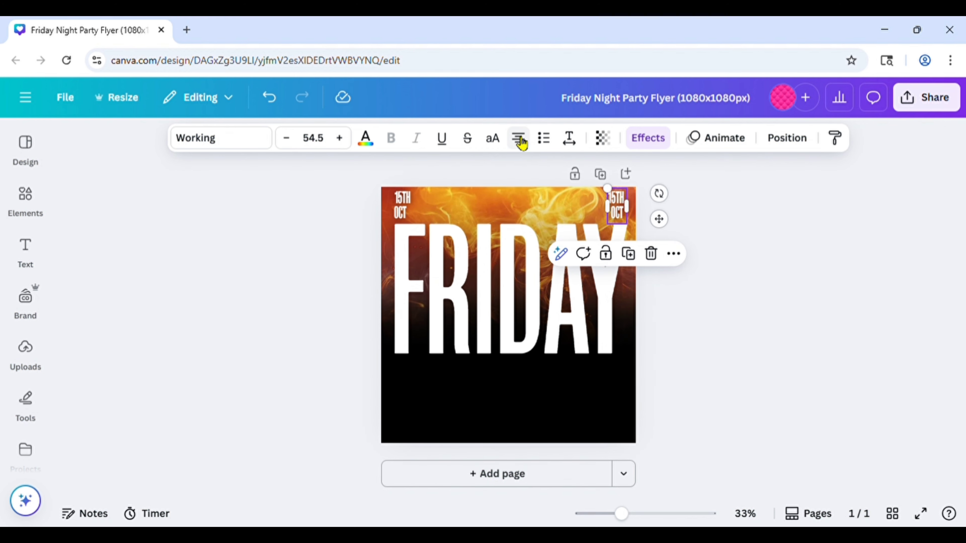
{"action": "left_click", "coordinate": [519, 140]}
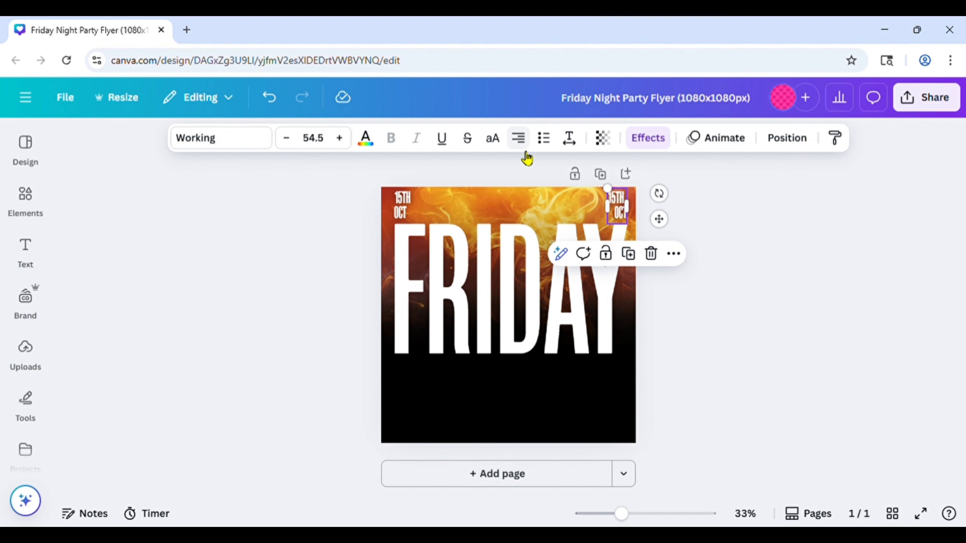
Replace the right-hand copy's text with "10" and "PM" on two lines
{"action": "double_click", "coordinate": [626, 212]}
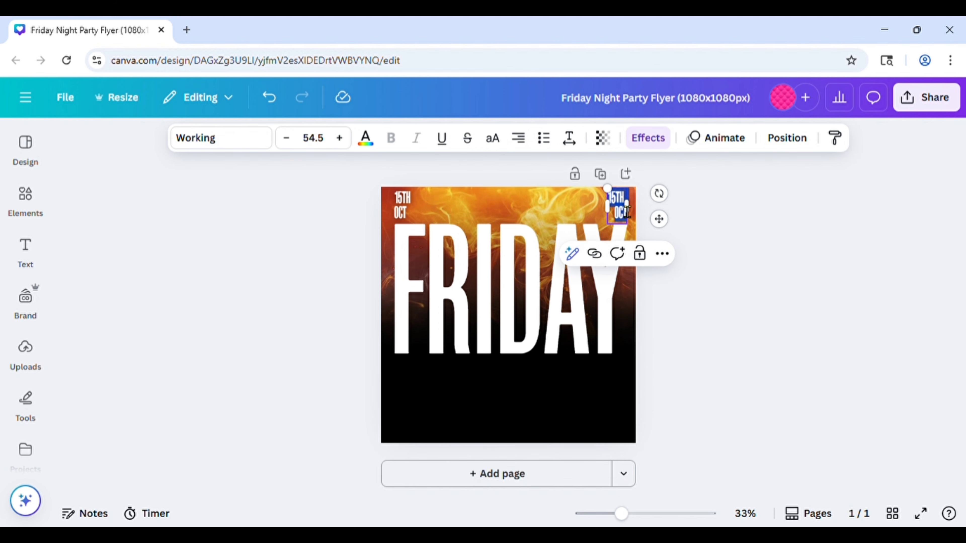
{"action": "key", "text": "BackSpace"}
{"action": "type", "text": "10"}
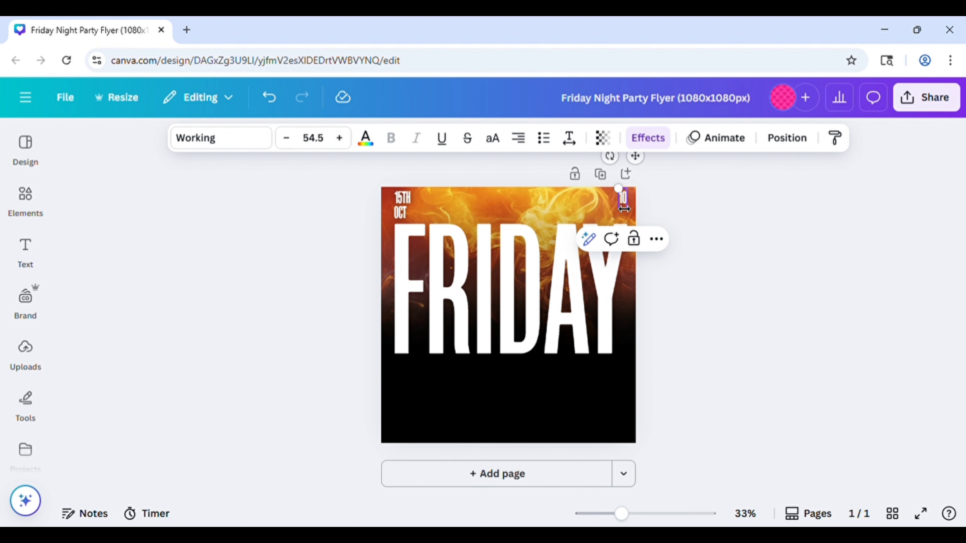
{"action": "key", "text": "Return"}
{"action": "type", "text": "PM"}
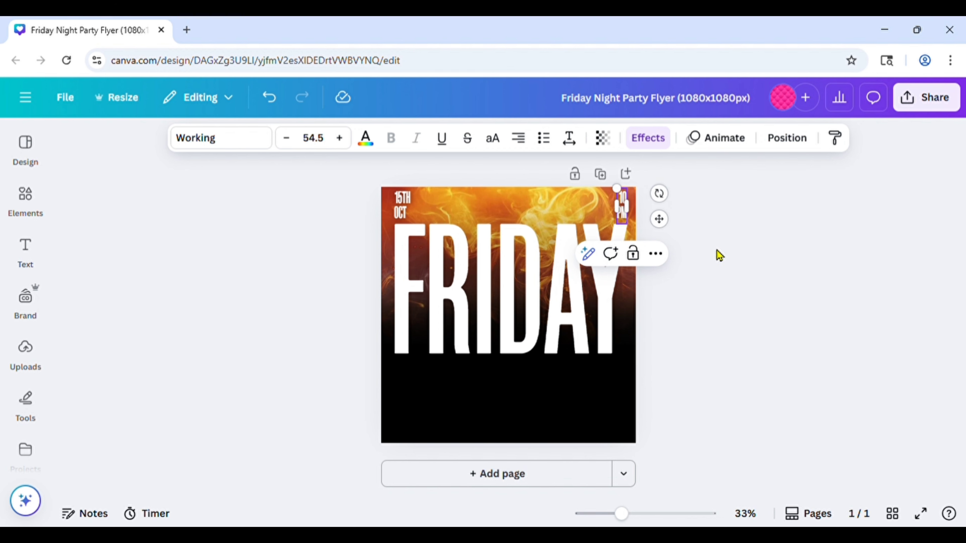
{"action": "left_click", "coordinate": [719, 253]}
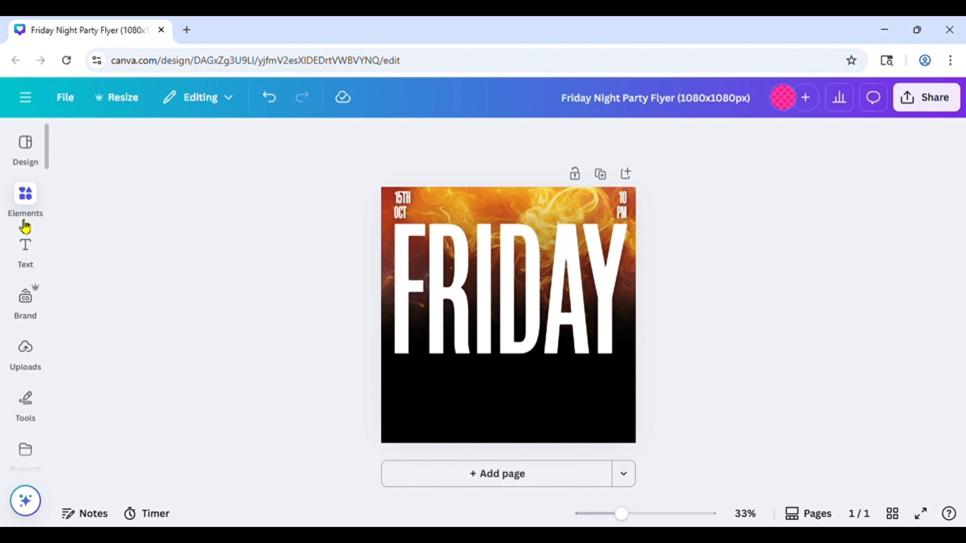
Search the elements for "Orange blur" and add a round orange glow graphic to the page
{"action": "left_click", "coordinate": [24, 202]}
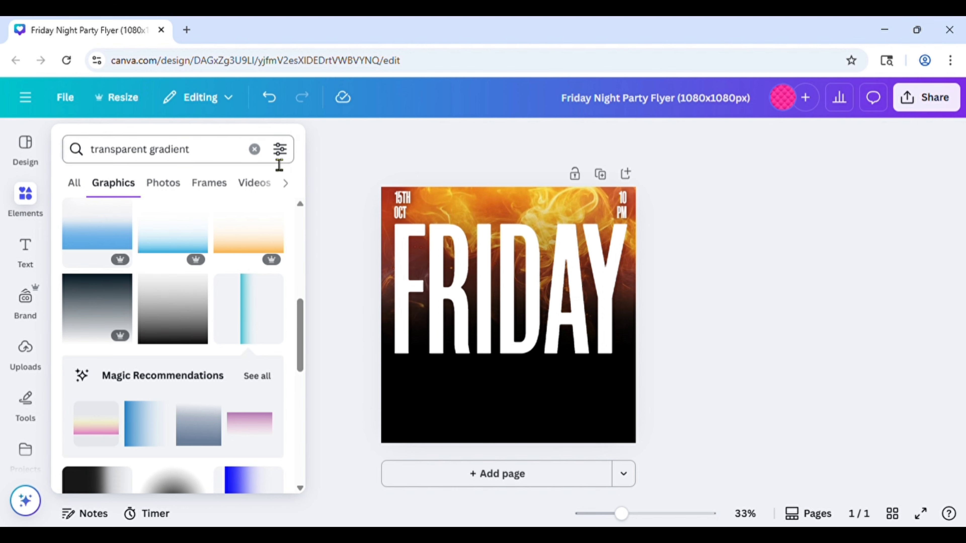
{"action": "left_click", "coordinate": [254, 149]}
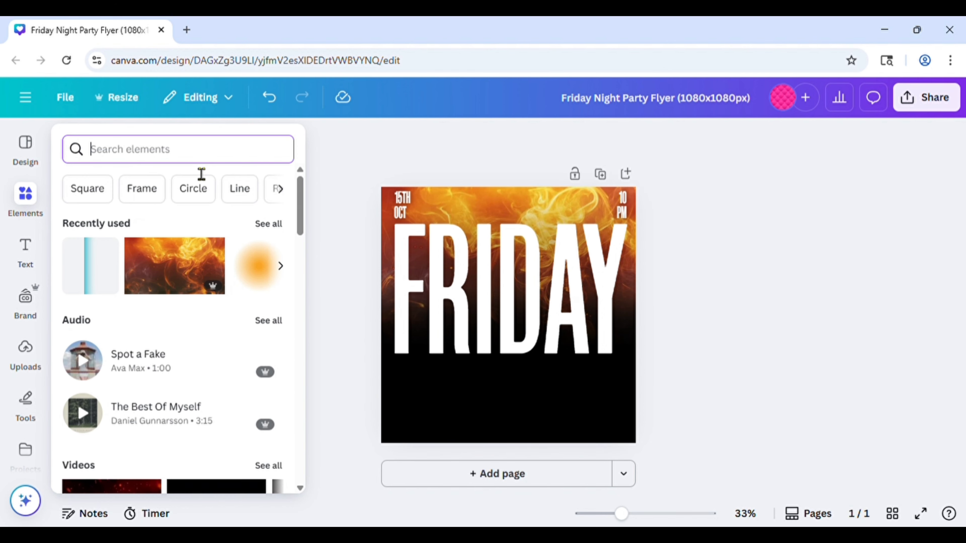
{"action": "type", "text": "ora"}
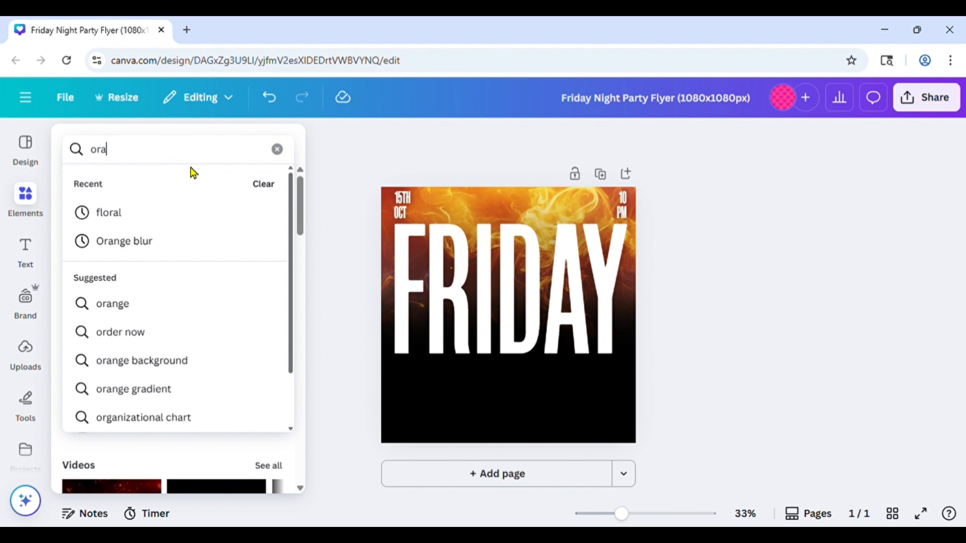
{"action": "type", "text": "nge"}
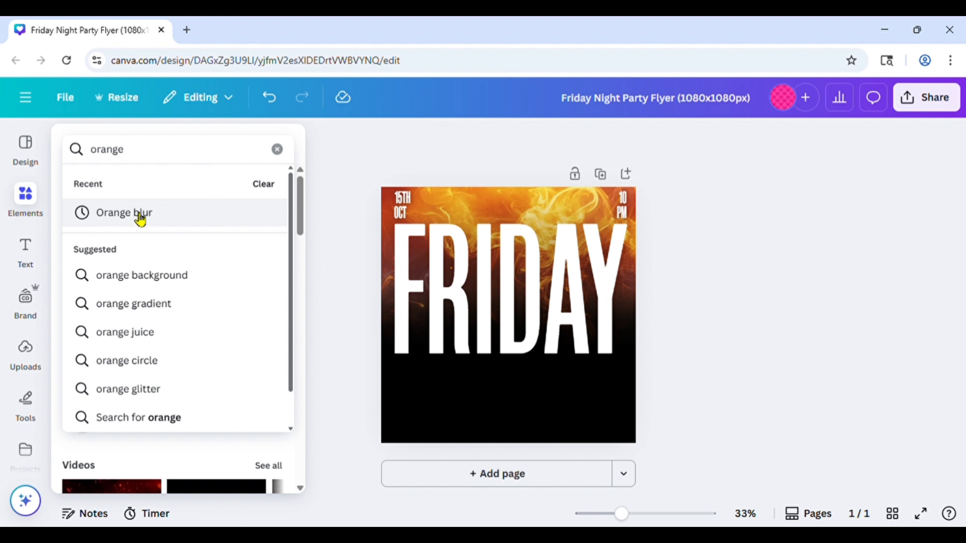
{"action": "left_click", "coordinate": [132, 217]}
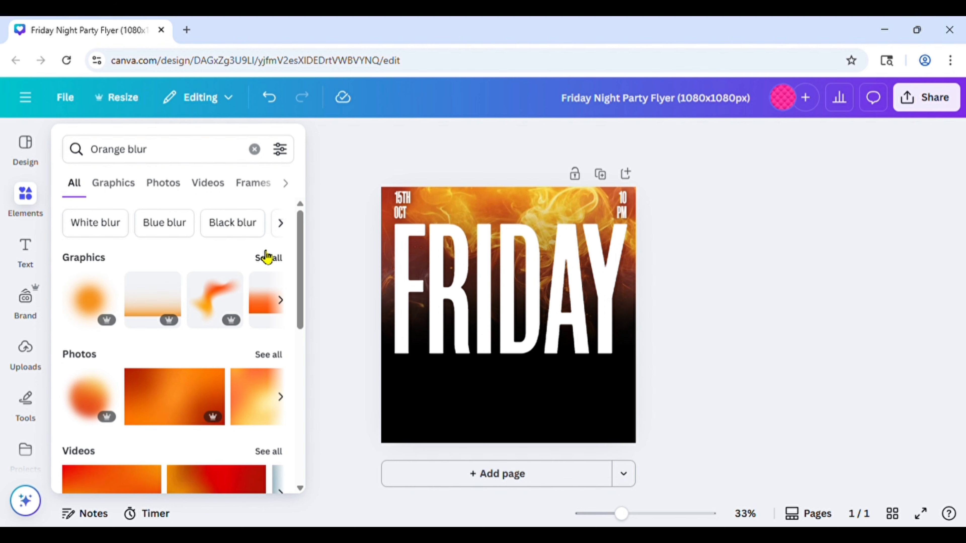
{"action": "left_click", "coordinate": [265, 258]}
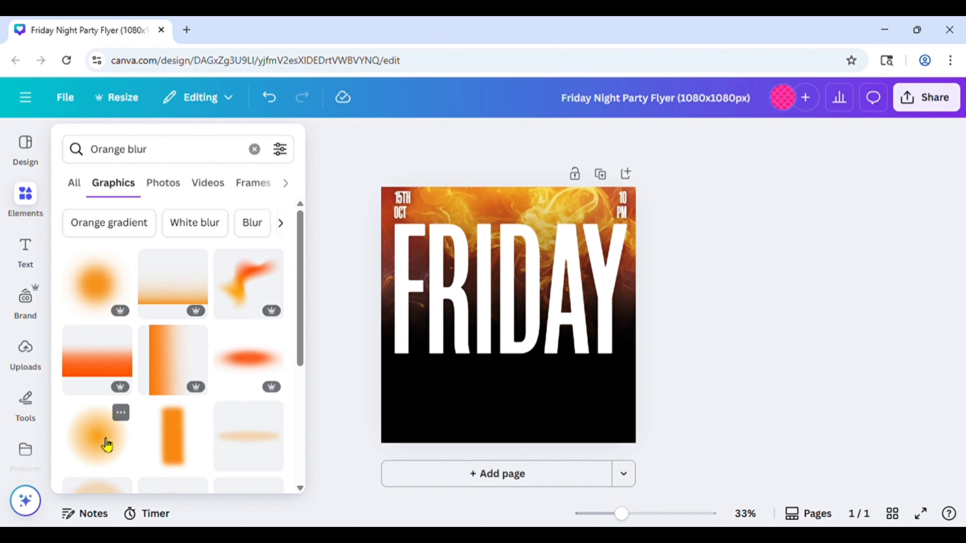
{"action": "left_click", "coordinate": [97, 435]}
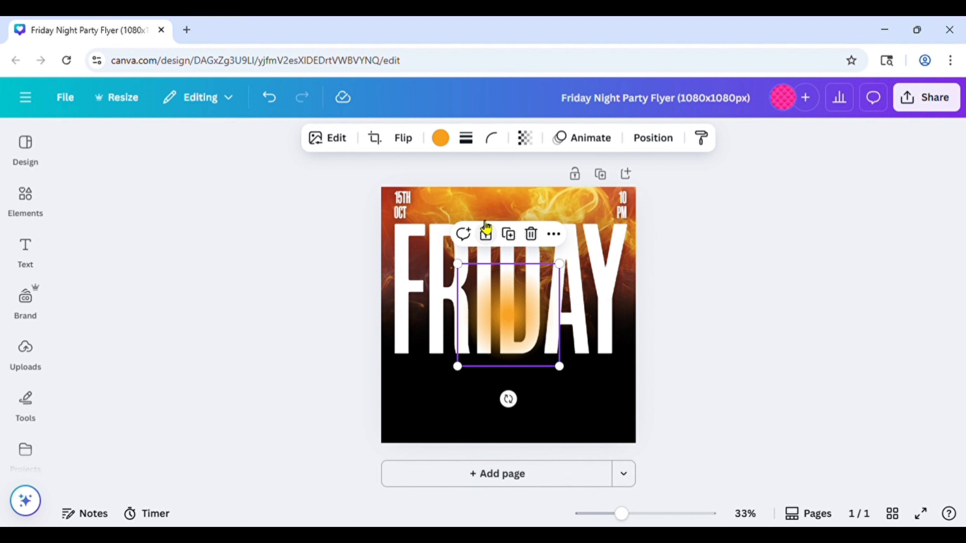
Recolor the glow graphic black, shrink it slightly and place it over the page's upper-left corner around the date
{"action": "left_click", "coordinate": [445, 142]}
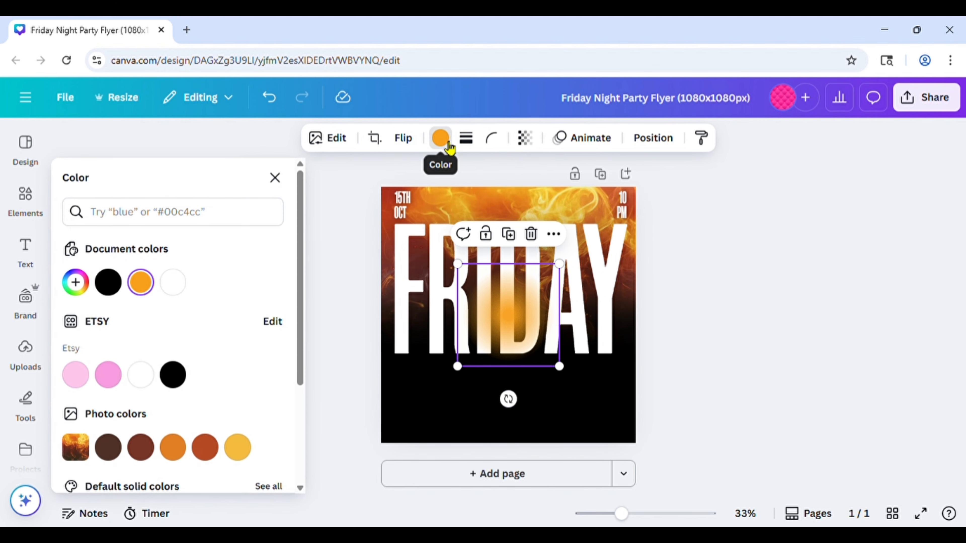
{"action": "left_click", "coordinate": [174, 376]}
{"action": "left_click_drag", "start_coordinate": [521, 350], "coordinate": [392, 236]}
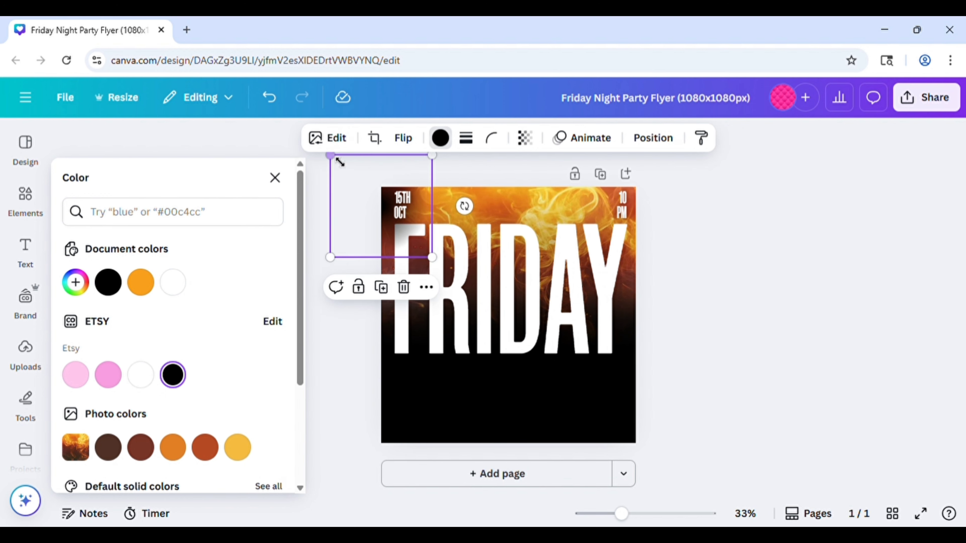
{"action": "left_click_drag", "start_coordinate": [335, 158], "coordinate": [350, 173]}
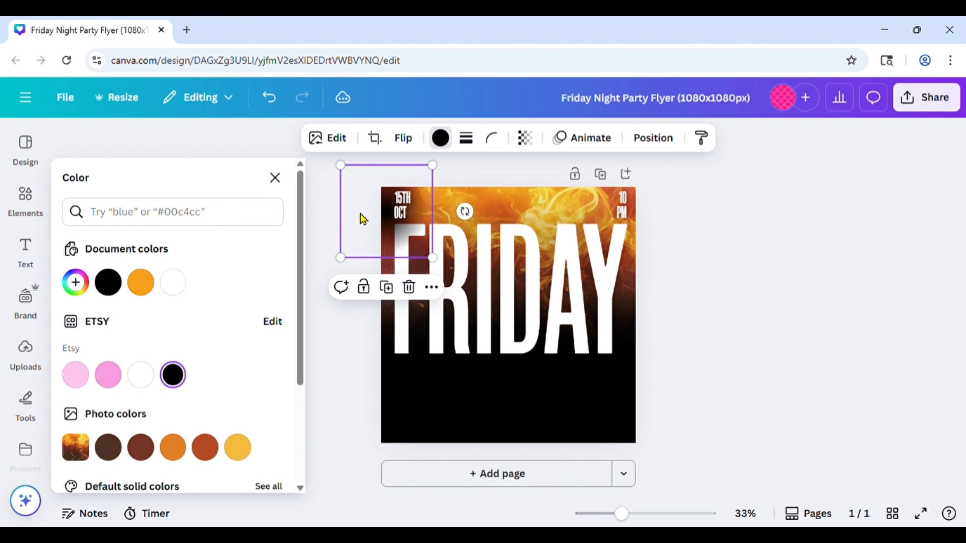
{"action": "left_click_drag", "start_coordinate": [366, 215], "coordinate": [368, 209]}
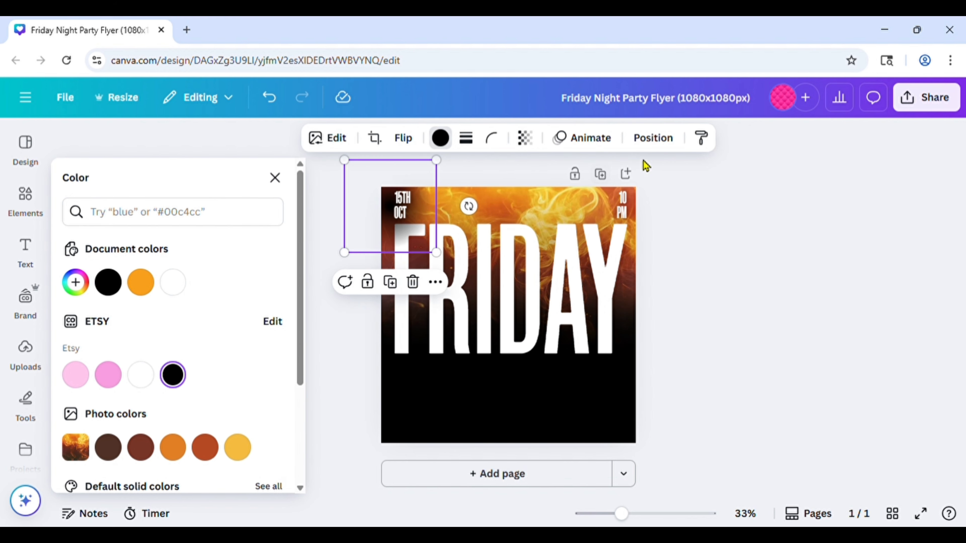
Send the black glow backward so it sits behind the date and the FRIDAY heading
{"action": "left_click", "coordinate": [653, 141]}
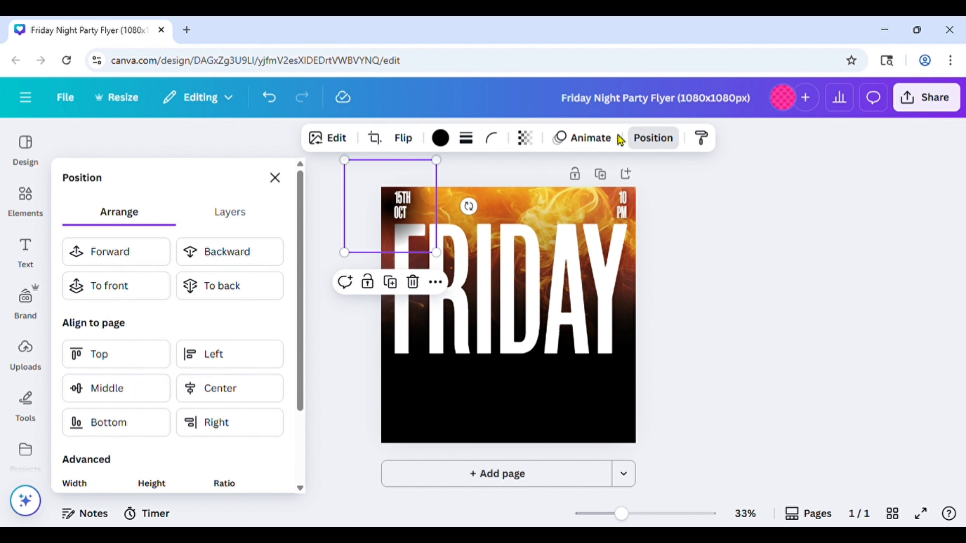
{"action": "left_click", "coordinate": [248, 250]}
{"action": "left_click", "coordinate": [334, 315]}
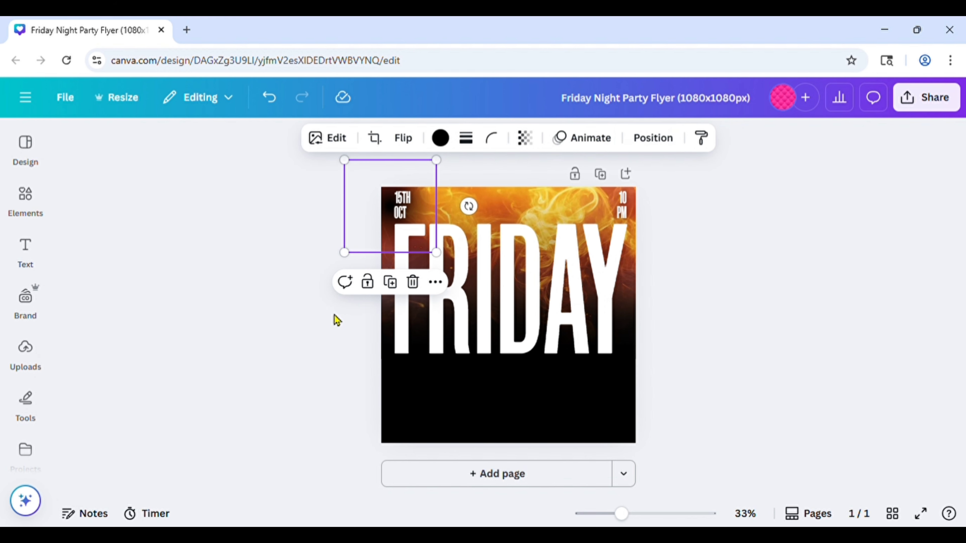
{"action": "left_click", "coordinate": [375, 231]}
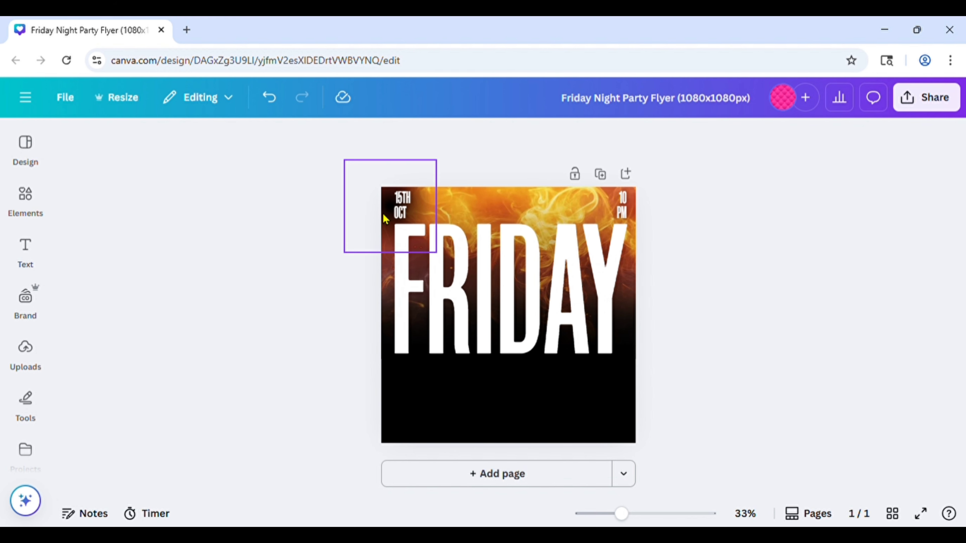
Shift the black glow slightly farther toward the page's upper-left corner and enlarge it
{"action": "left_click", "coordinate": [384, 216]}
{"action": "mouse_move", "coordinate": [364, 205]}
{"action": "left_mouse_down"}
{"action": "mouse_move", "coordinate": [374, 203]}
{"action": "mouse_move", "coordinate": [362, 201]}
{"action": "left_mouse_up"}
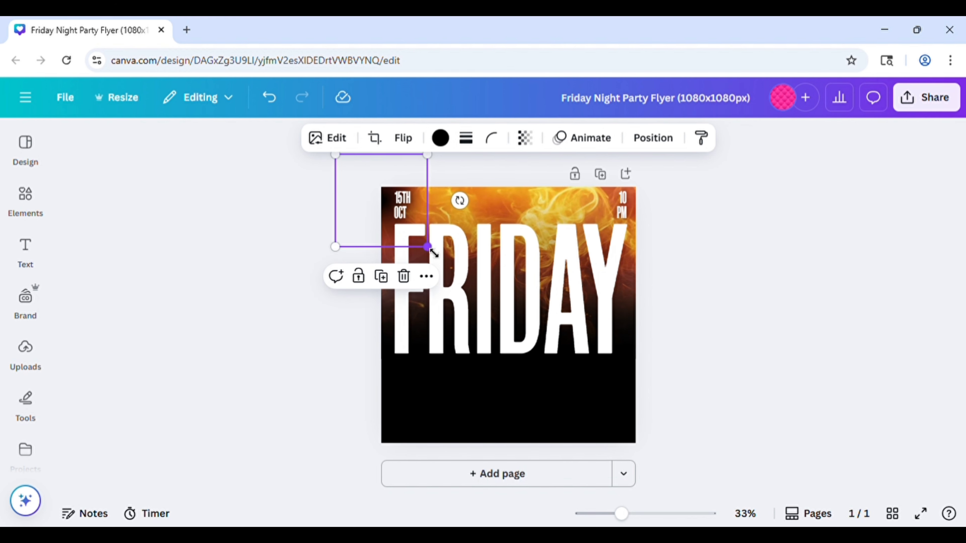
{"action": "left_click_drag", "start_coordinate": [428, 248], "coordinate": [452, 265]}
Place a copy of the black glow over the page's upper-right corner and send it backward behind the time text
{"action": "left_click_drag", "start_coordinate": [362, 236], "coordinate": [654, 209]}
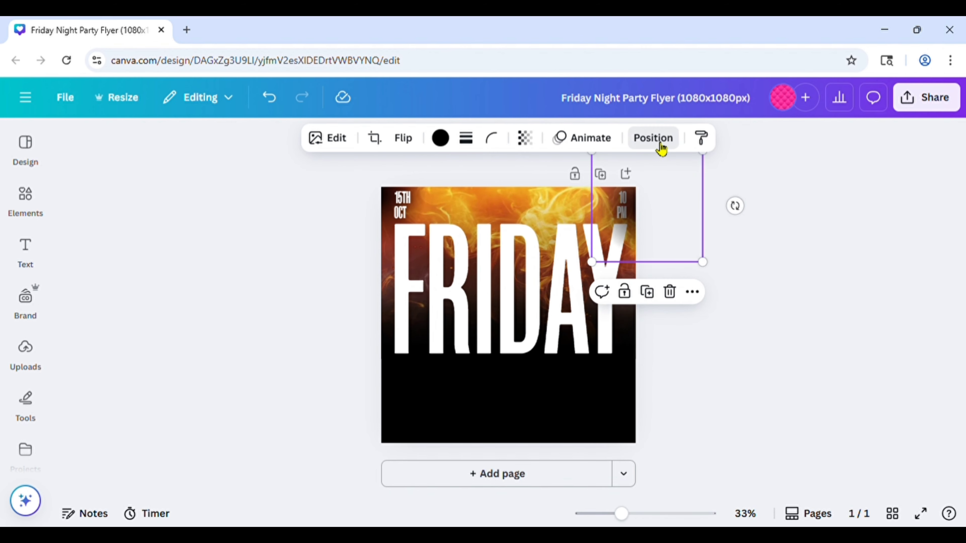
{"action": "left_click", "coordinate": [662, 141]}
{"action": "left_click", "coordinate": [251, 253]}
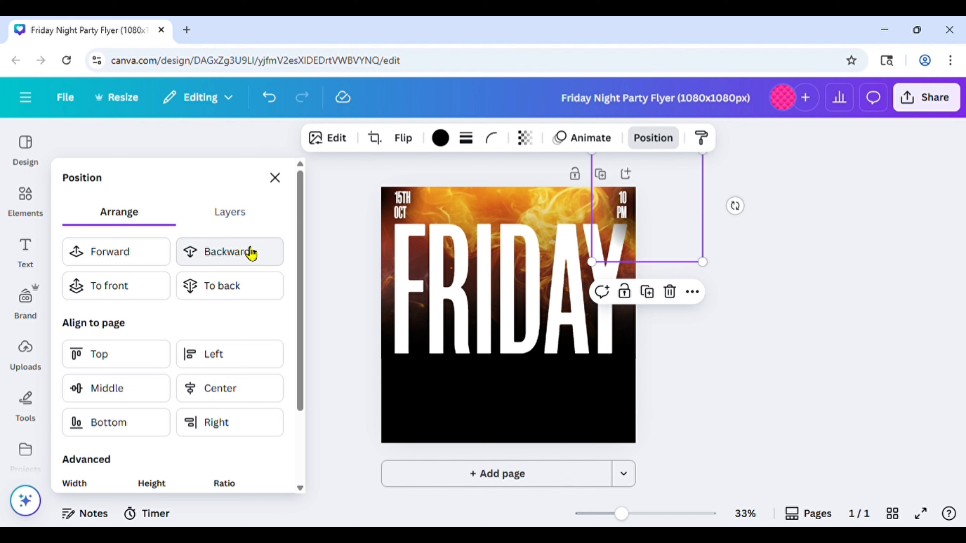
{"action": "left_click", "coordinate": [795, 249]}
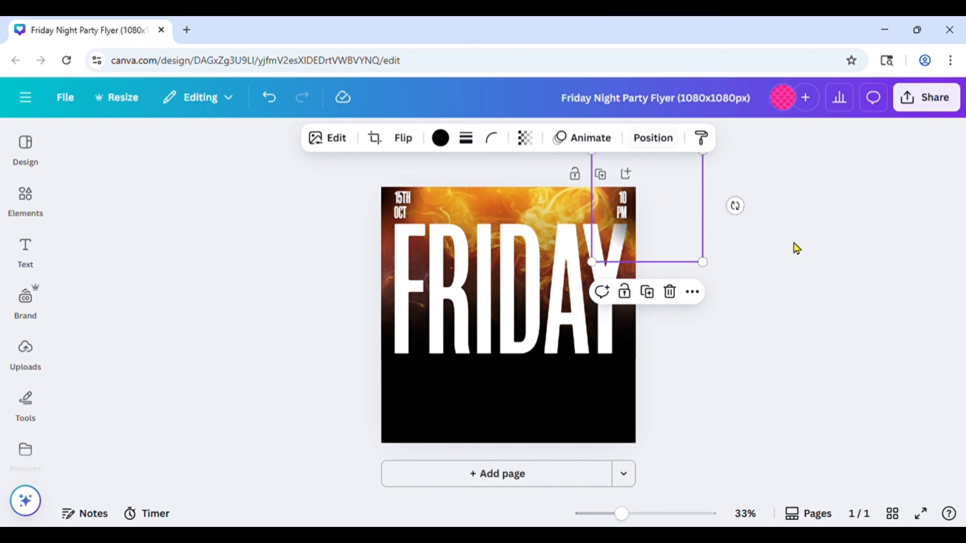
Replace the FRIDAY heading's text effect with a black Shadow
{"action": "left_click", "coordinate": [504, 320]}
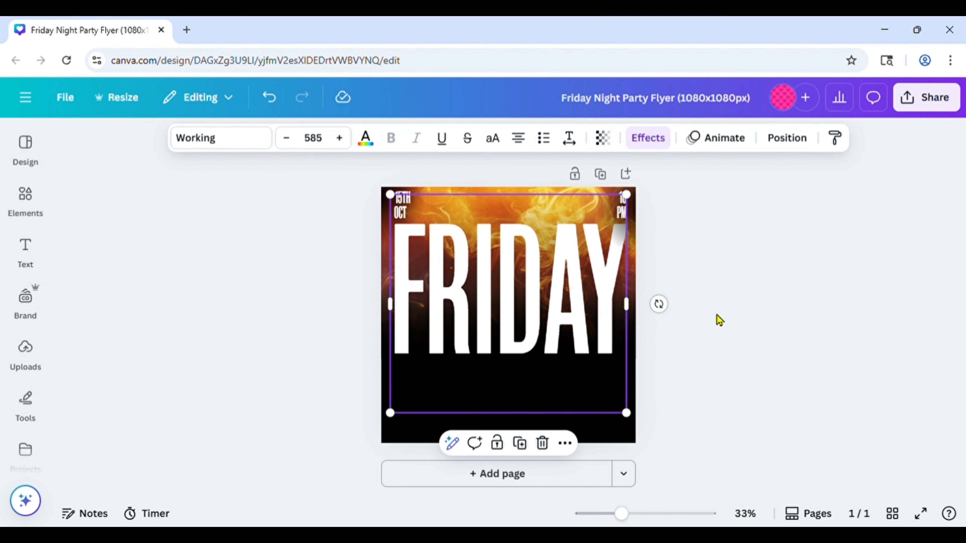
{"action": "left_click", "coordinate": [661, 144]}
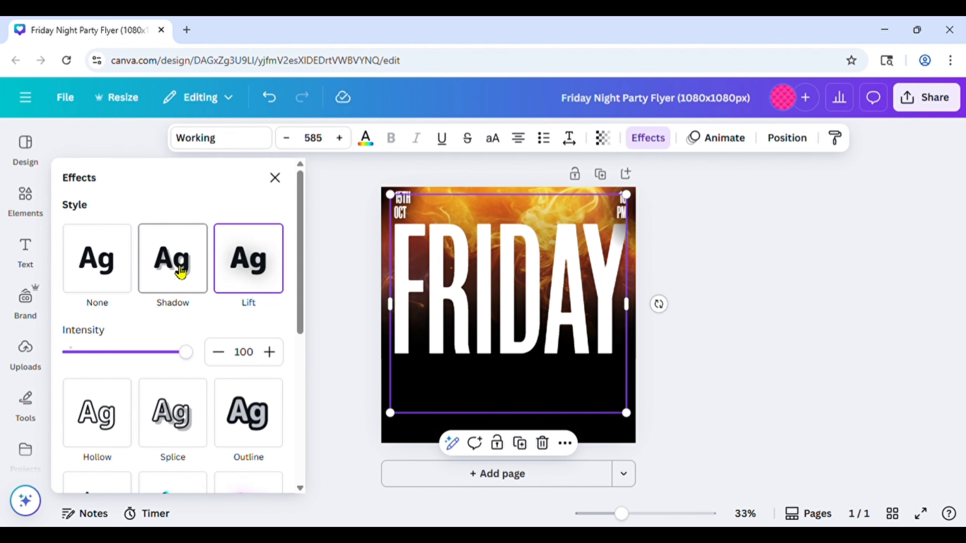
{"action": "left_click", "coordinate": [177, 283]}
{"action": "scroll", "coordinate": [201, 388], "scroll_direction": "down", "scroll_amount": 4}
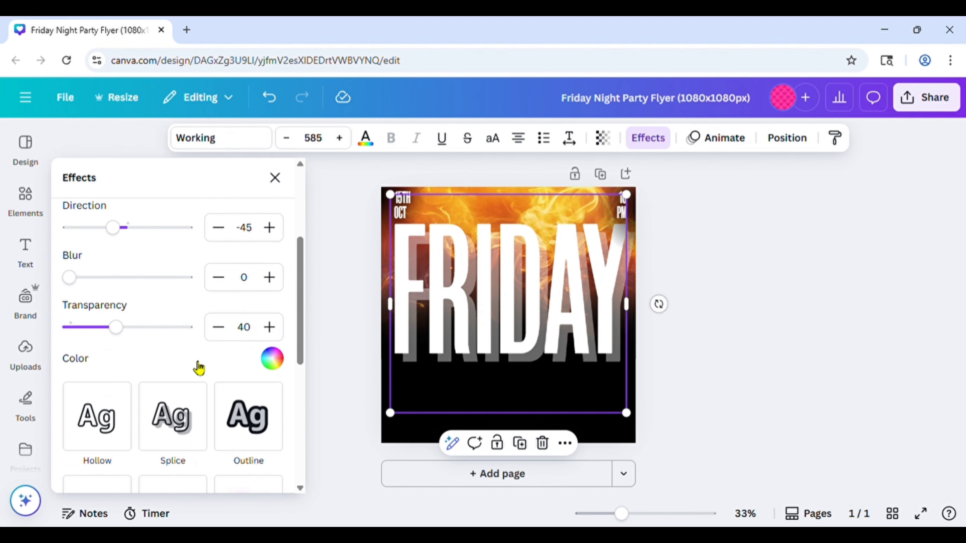
{"action": "left_click", "coordinate": [273, 319]}
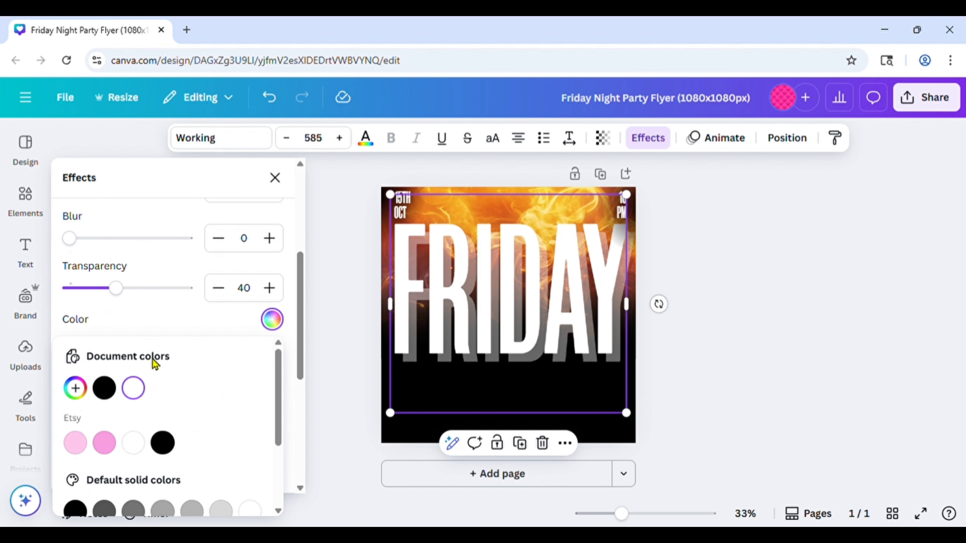
{"action": "left_click", "coordinate": [104, 388]}
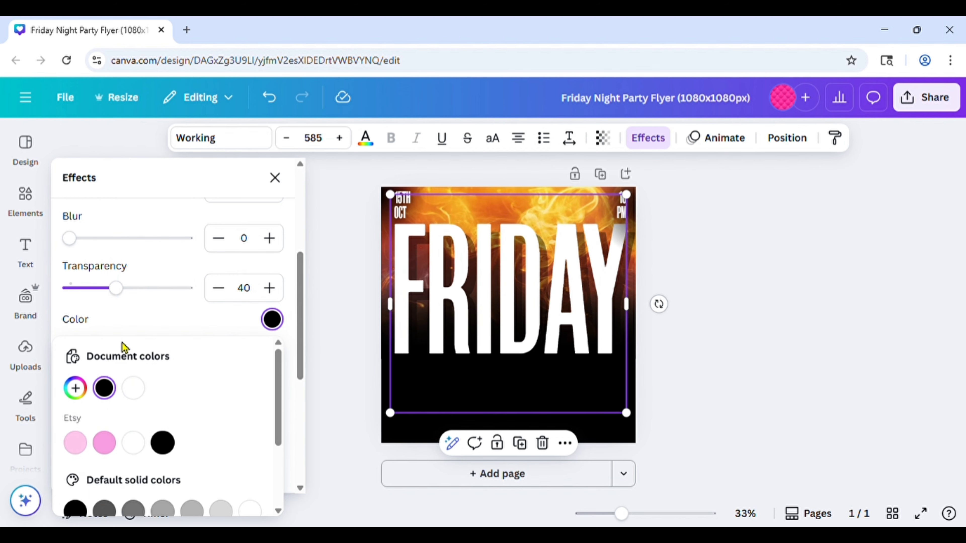
{"action": "scroll", "coordinate": [151, 295], "scroll_direction": "up", "scroll_amount": 5}
{"action": "scroll", "coordinate": [174, 361], "scroll_direction": "down", "scroll_amount": 3}
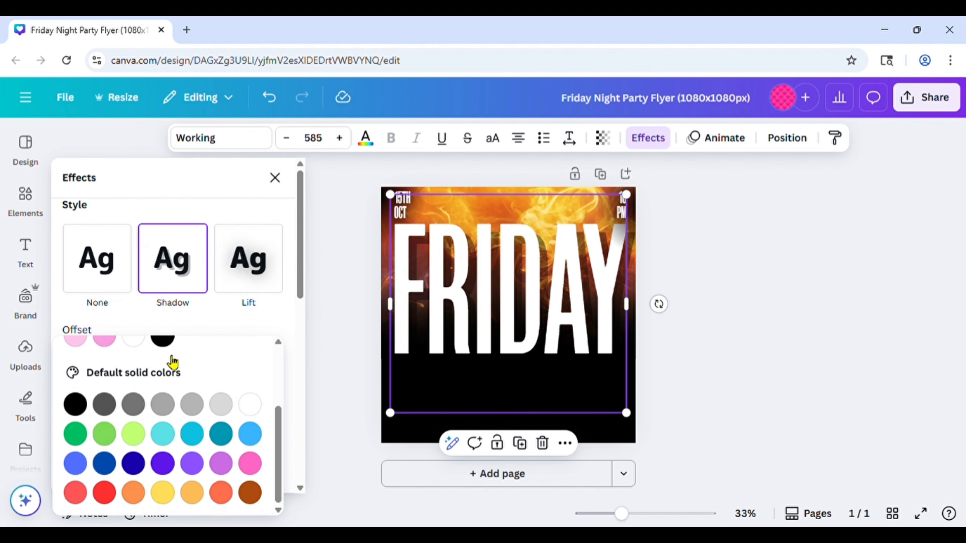
{"action": "left_click", "coordinate": [222, 209]}
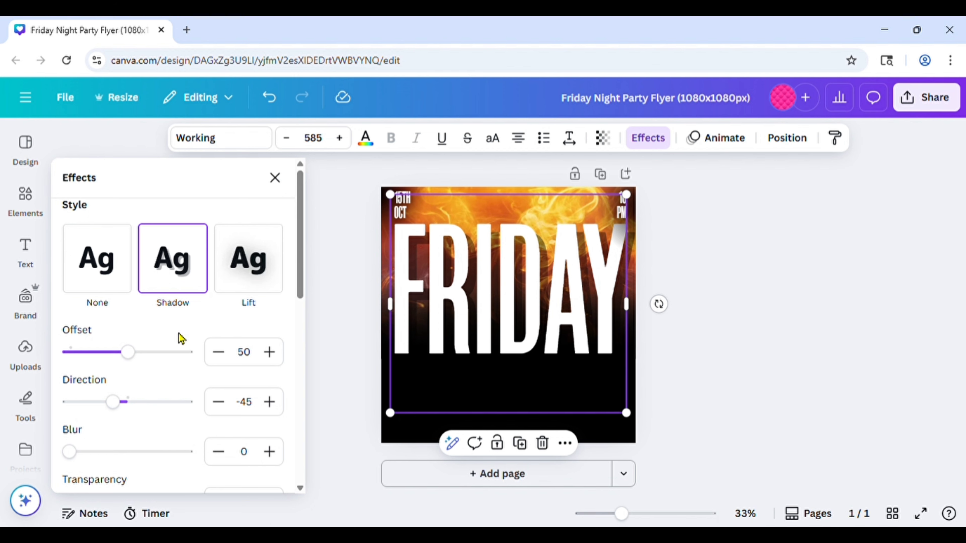
Adjust the FRIDAY shadow to an offset of about 19, direction -54, blur 7 and transparency 66
{"action": "left_click_drag", "start_coordinate": [130, 353], "coordinate": [97, 353]}
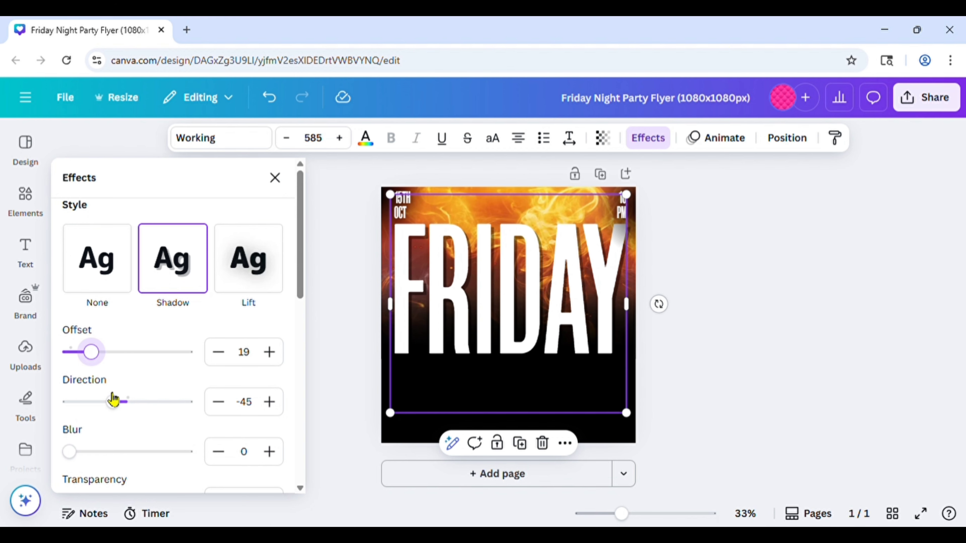
{"action": "scroll", "coordinate": [114, 420], "scroll_direction": "down", "scroll_amount": 2}
{"action": "left_click_drag", "start_coordinate": [93, 431], "coordinate": [153, 432]}
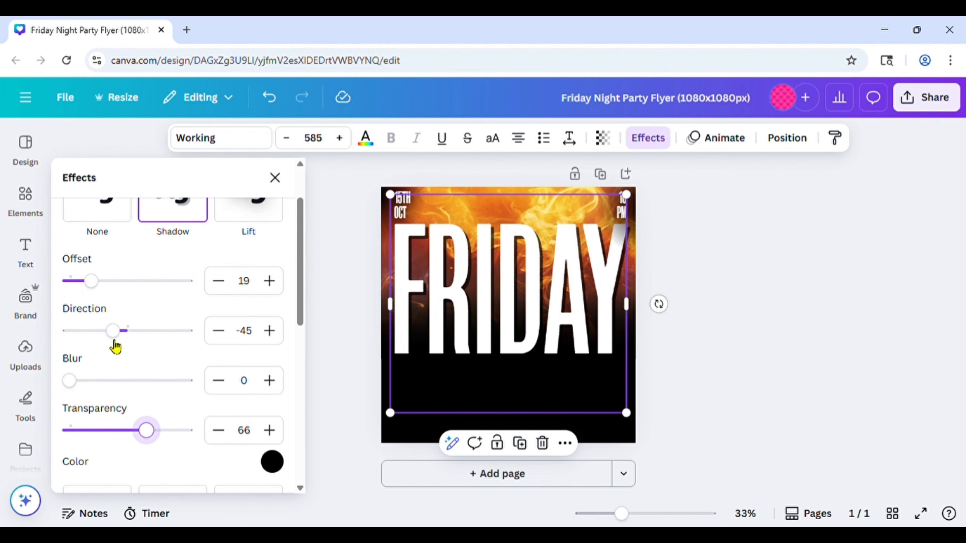
{"action": "left_click_drag", "start_coordinate": [113, 330], "coordinate": [112, 328]}
{"action": "left_click_drag", "start_coordinate": [97, 292], "coordinate": [92, 298]}
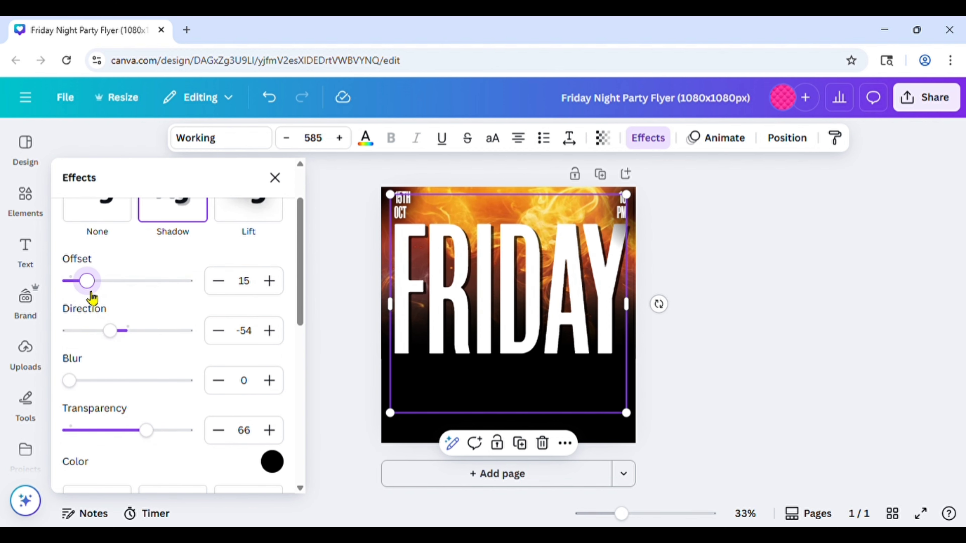
{"action": "left_click_drag", "start_coordinate": [69, 380], "coordinate": [81, 385]}
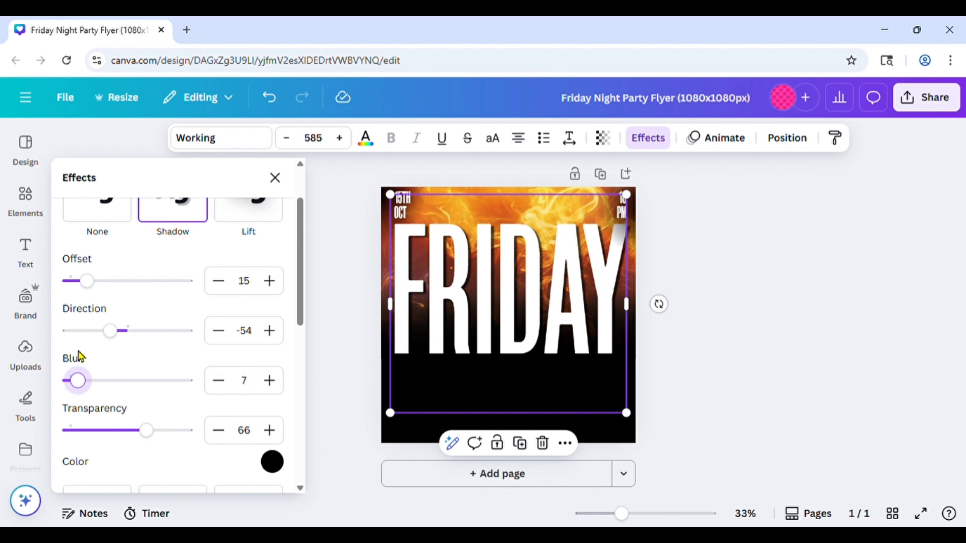
{"action": "left_click_drag", "start_coordinate": [94, 292], "coordinate": [98, 291]}
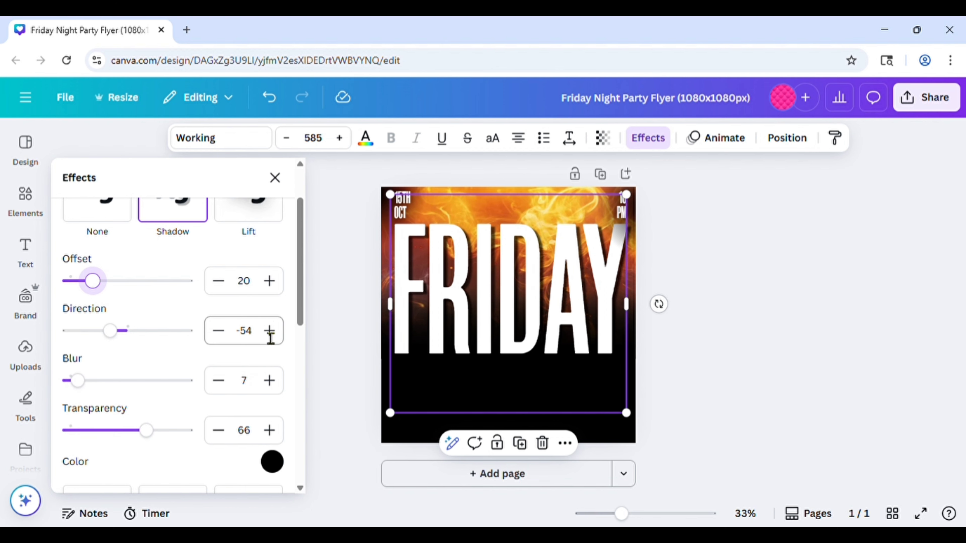
{"action": "left_click", "coordinate": [224, 282]}
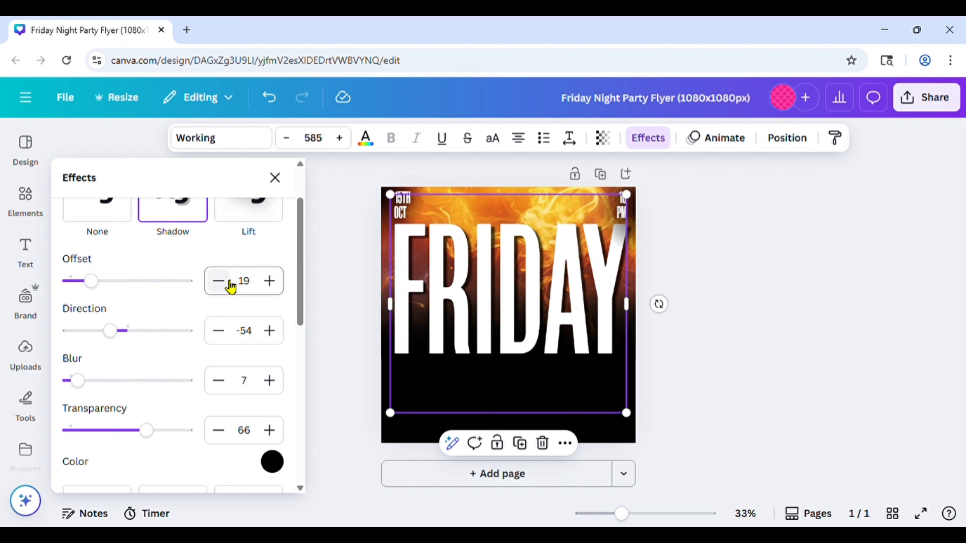
{"action": "left_click", "coordinate": [224, 282]}
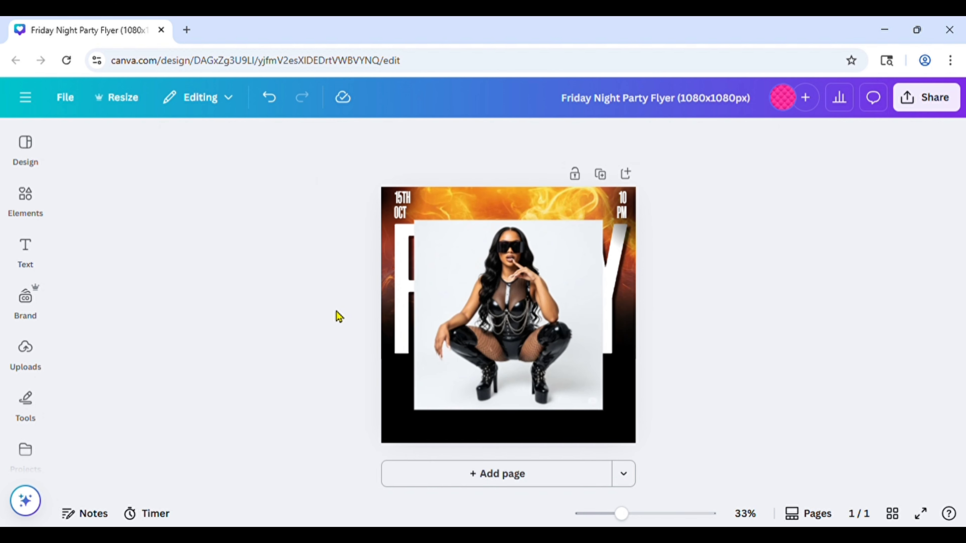
Remove the background from the woman's photo, then enlarge the cutout and center it over the FRIDAY heading
{"action": "left_click", "coordinate": [490, 325]}
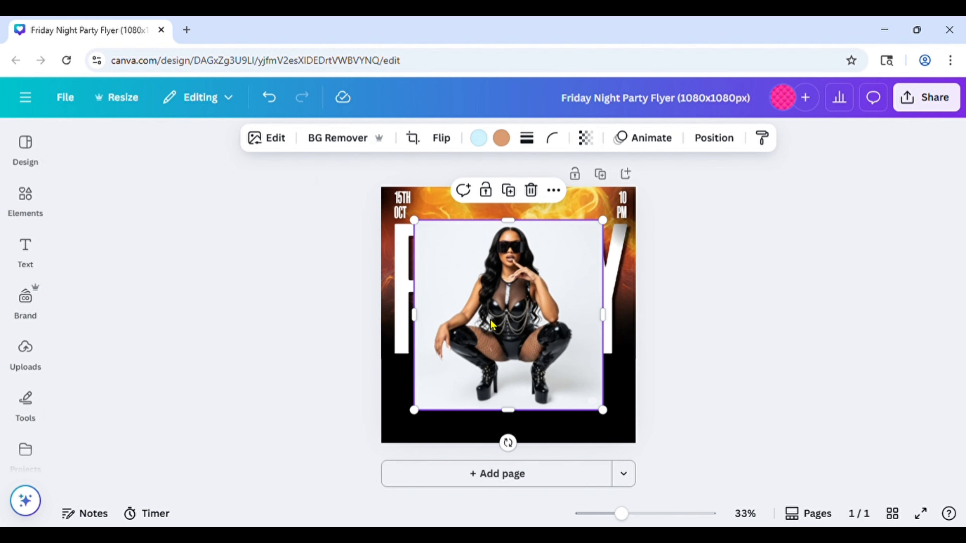
{"action": "left_click", "coordinate": [346, 140]}
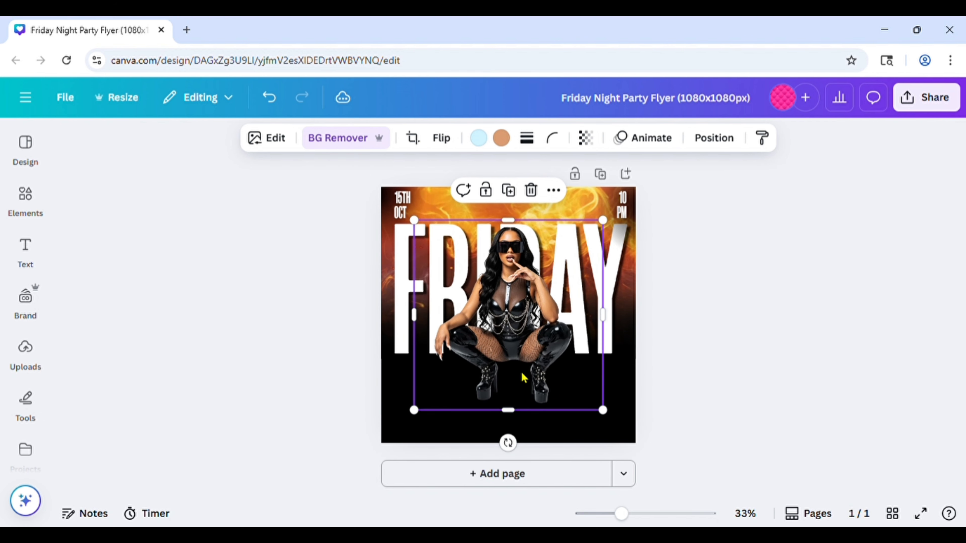
{"action": "left_click_drag", "start_coordinate": [523, 375], "coordinate": [522, 352]}
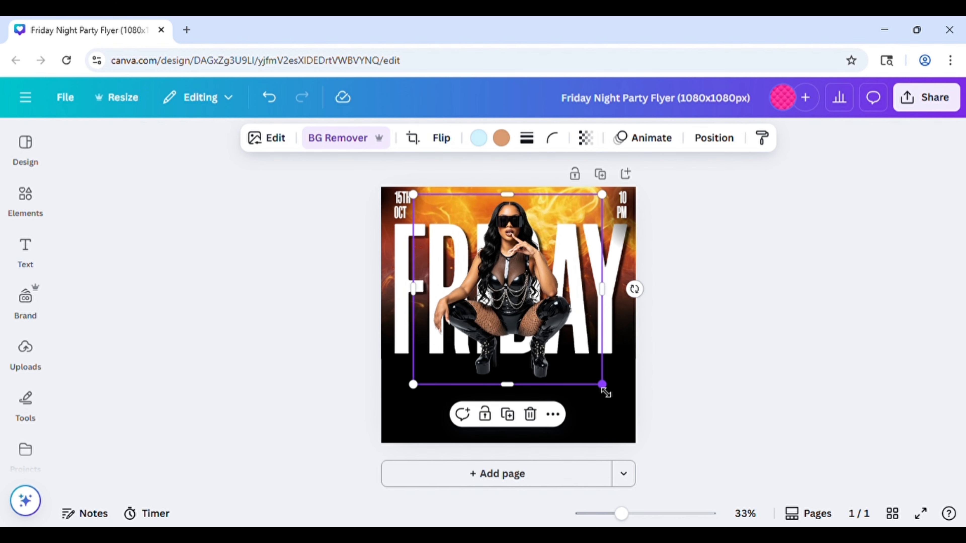
{"action": "left_click_drag", "start_coordinate": [610, 400], "coordinate": [636, 418]}
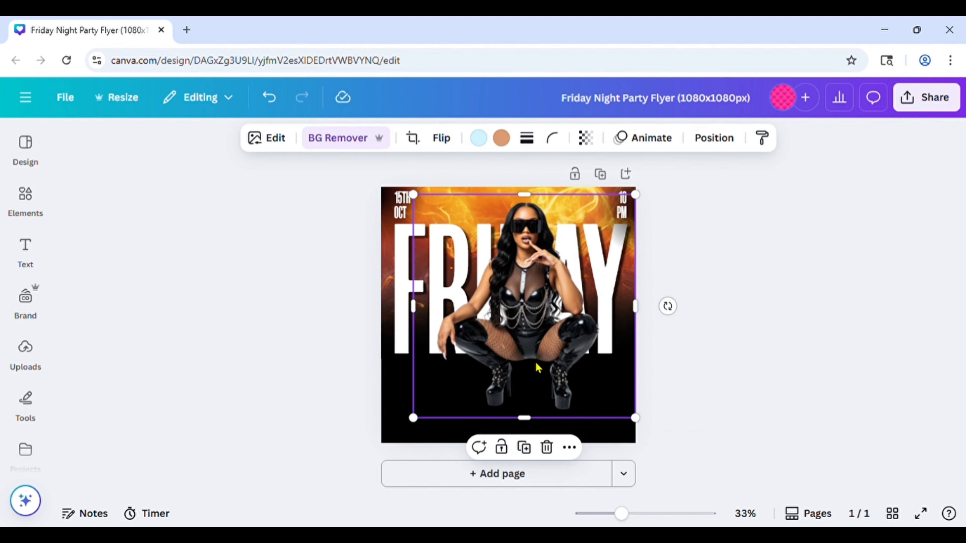
{"action": "left_click_drag", "start_coordinate": [541, 369], "coordinate": [524, 369]}
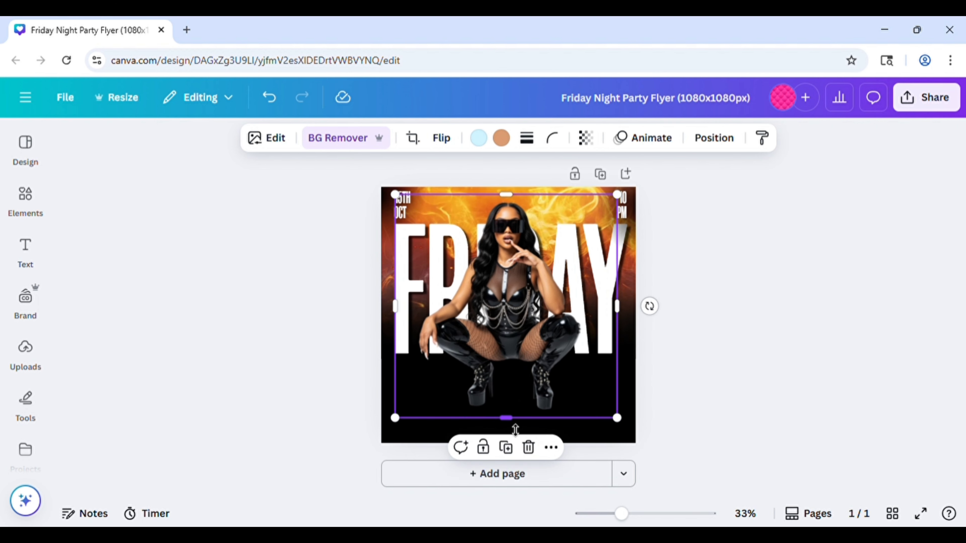
Crop the woman's lower legs off the photo, align its lower edge with the fire's lower edge and enlarge it slightly
{"action": "left_click_drag", "start_coordinate": [516, 430], "coordinate": [518, 363]}
{"action": "left_click_drag", "start_coordinate": [536, 304], "coordinate": [537, 311]}
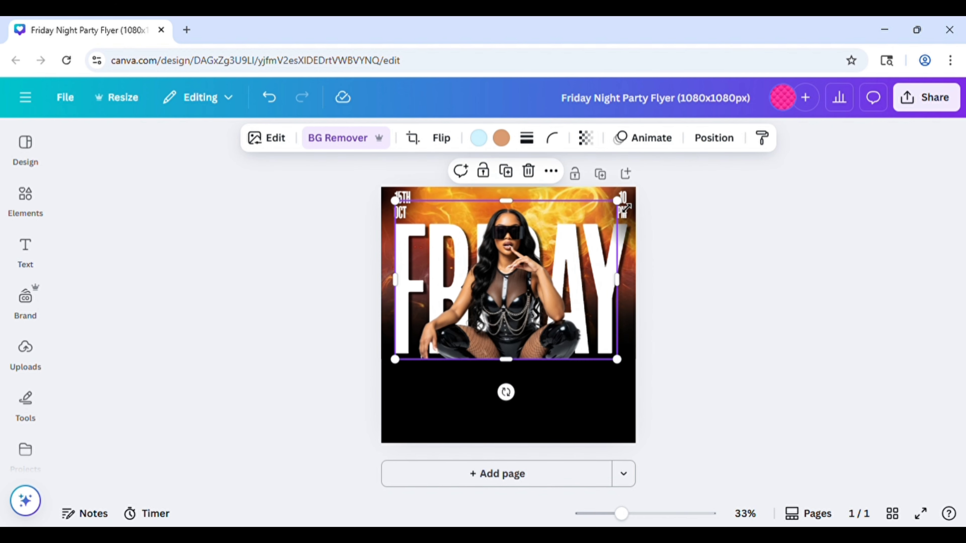
{"action": "left_click_drag", "start_coordinate": [619, 208], "coordinate": [623, 198]}
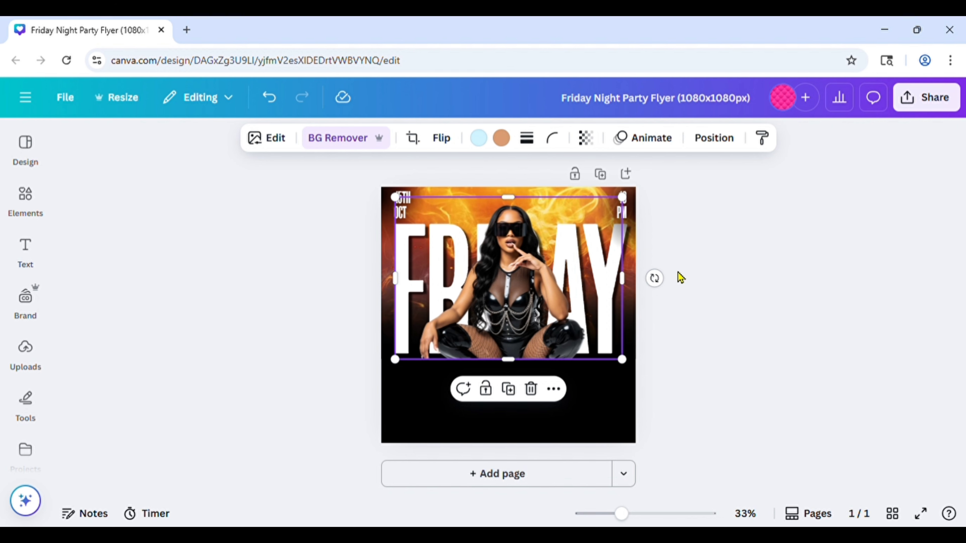
{"action": "left_click", "coordinate": [704, 293]}
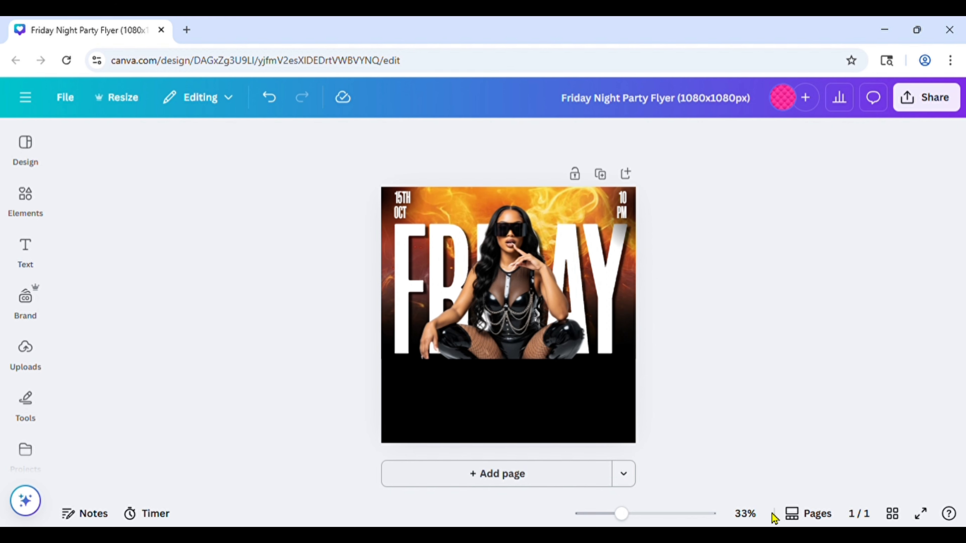
Duplicate the black gradient and place the copy over the lower part of the woman and the heading
{"action": "left_click", "coordinate": [634, 334]}
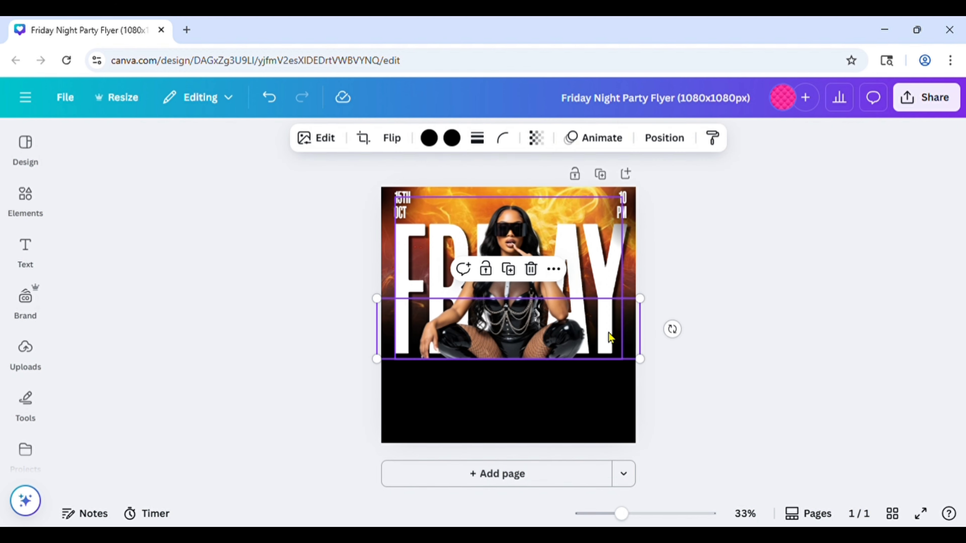
{"action": "left_click", "coordinate": [517, 271]}
{"action": "left_click_drag", "start_coordinate": [571, 345], "coordinate": [619, 340]}
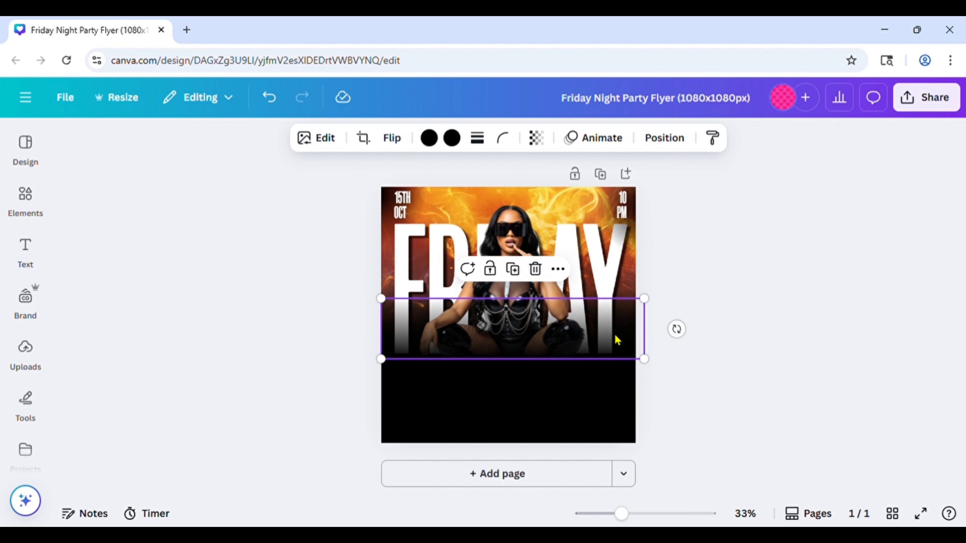
{"action": "left_click", "coordinate": [670, 345]}
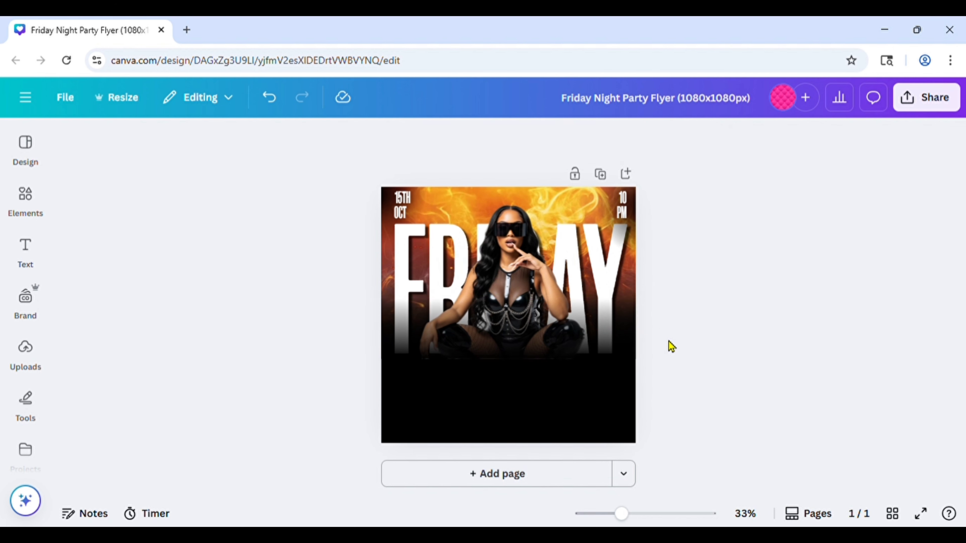
Duplicate the front gradient again and place the new copy slightly lower to hide the photo's cropped edge
{"action": "left_click", "coordinate": [529, 331]}
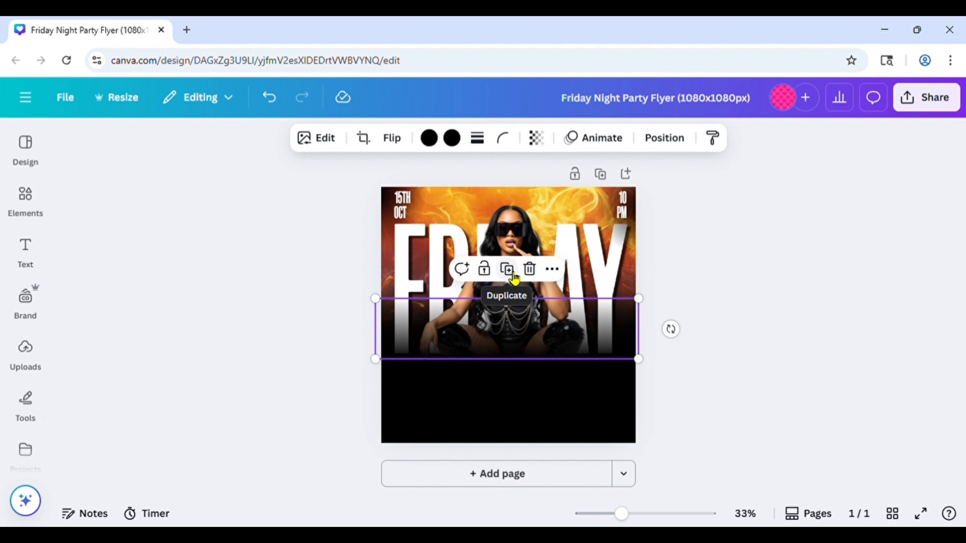
{"action": "left_click", "coordinate": [511, 282]}
{"action": "left_click_drag", "start_coordinate": [591, 350], "coordinate": [601, 379]}
{"action": "left_click", "coordinate": [764, 367]}
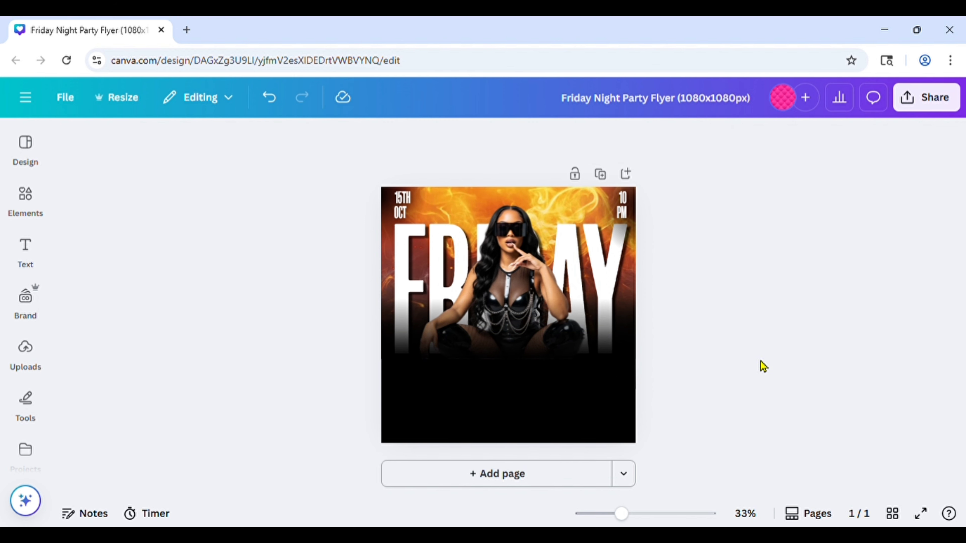
Enlarge the woman's cutout slightly toward the page's upper-left corner
{"action": "left_click", "coordinate": [464, 238]}
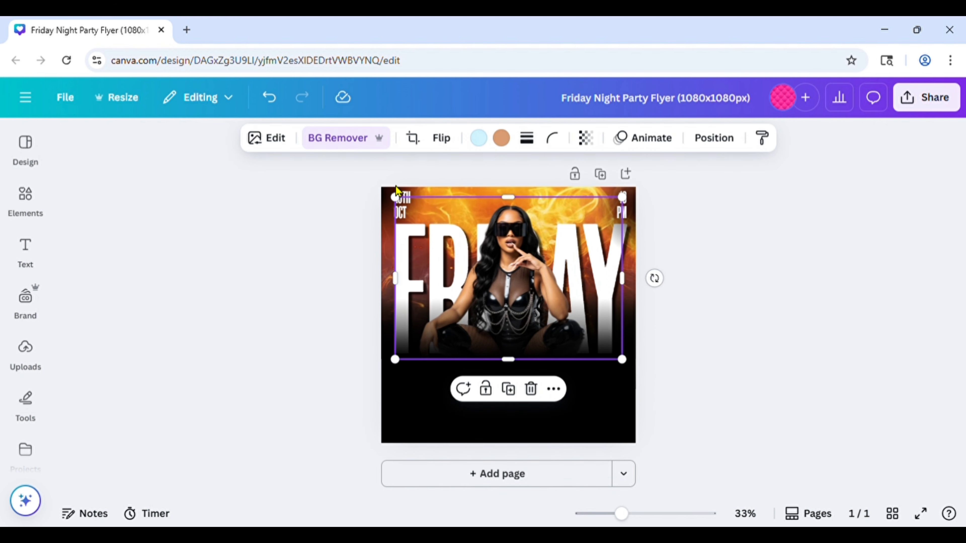
{"action": "left_click_drag", "start_coordinate": [396, 197], "coordinate": [389, 192]}
{"action": "left_click", "coordinate": [660, 246]}
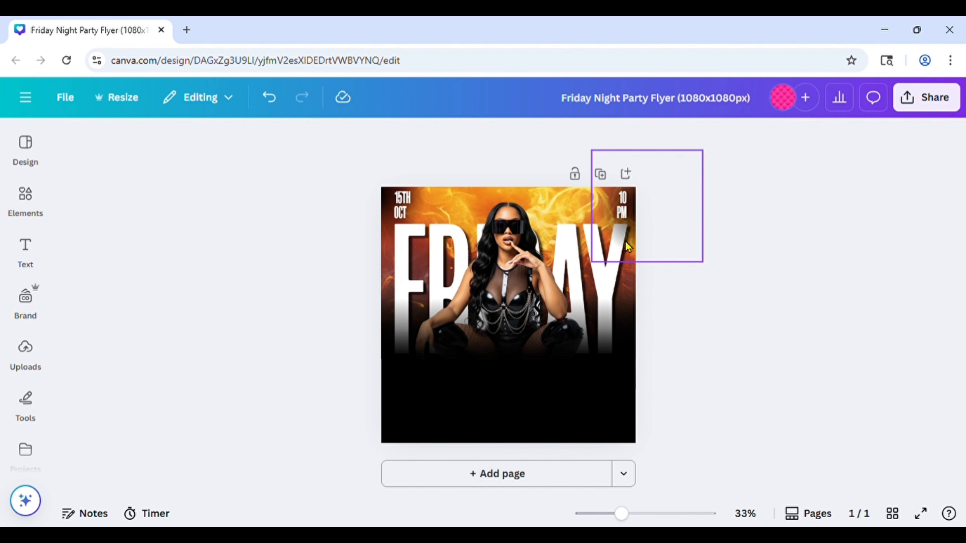
Duplicate the FRIDAY heading and shrink the copy to font size 208 over the woman's lower-left side
{"action": "left_click", "coordinate": [623, 278]}
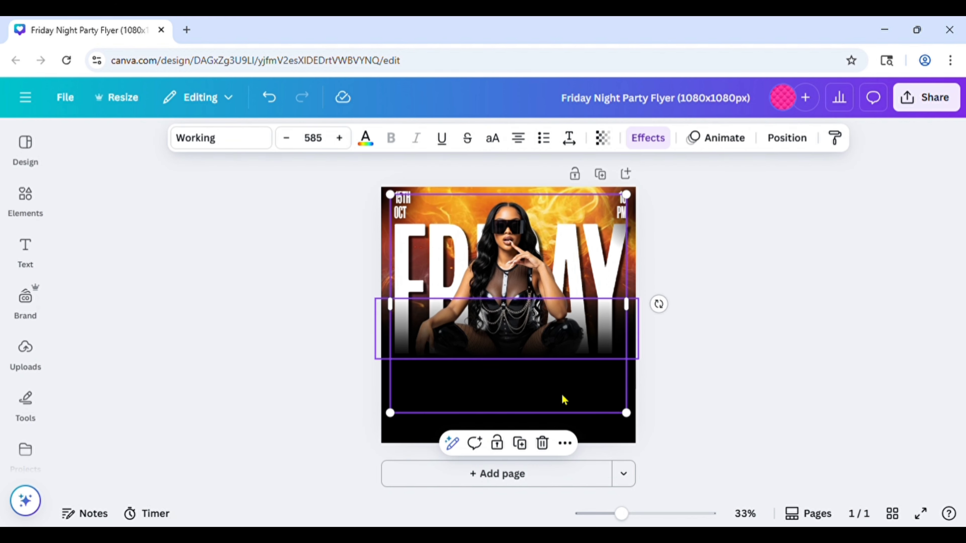
{"action": "left_click", "coordinate": [520, 443]}
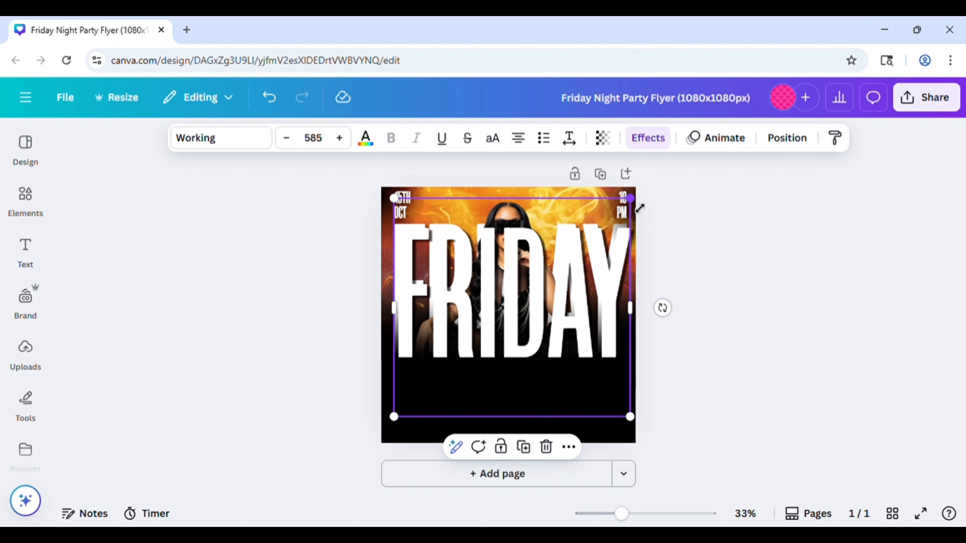
{"action": "left_click_drag", "start_coordinate": [639, 207], "coordinate": [475, 365]}
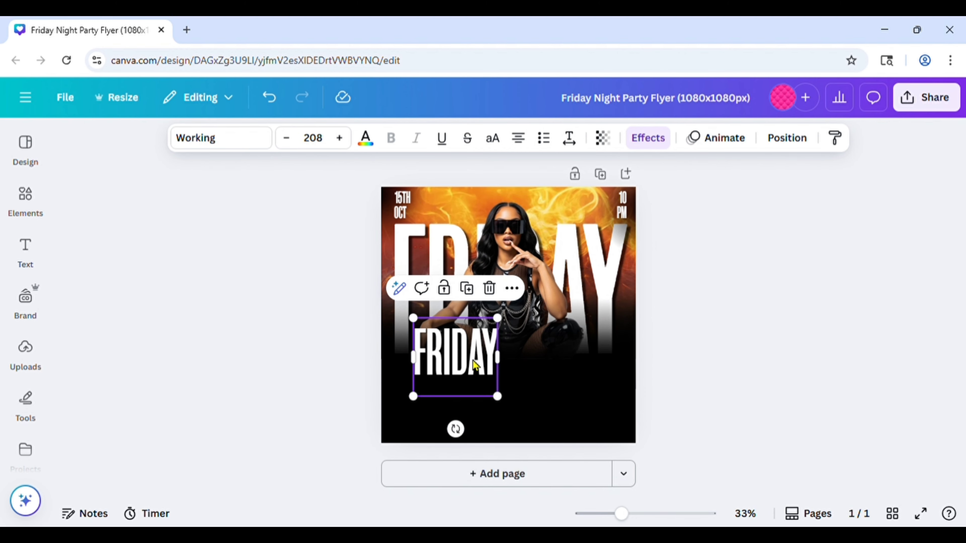
Replace the small heading copy's text with NIGHT PARTY, widen it to fit one line and place it below the woman
{"action": "double_click", "coordinate": [476, 365]}
{"action": "type", "text": "NIG"}
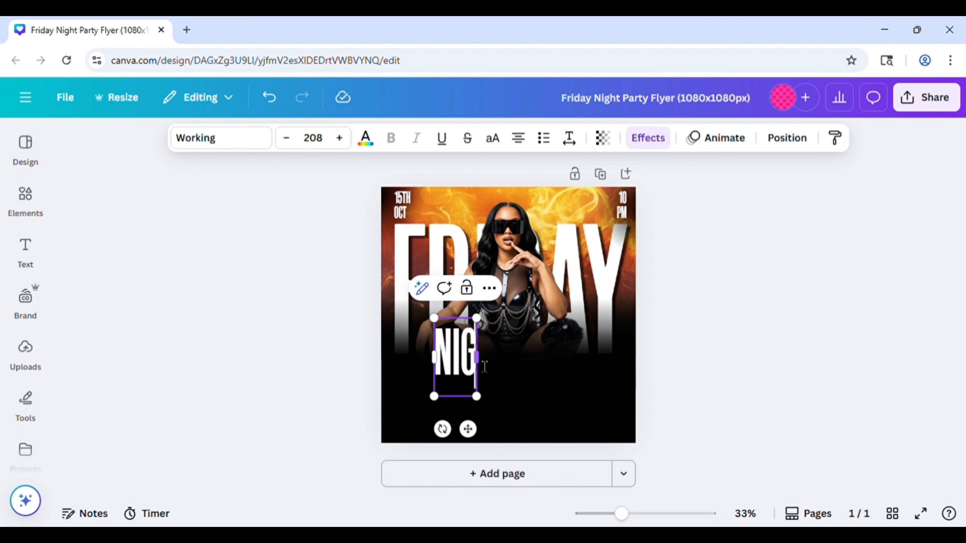
{"action": "type", "text": "HT PA"}
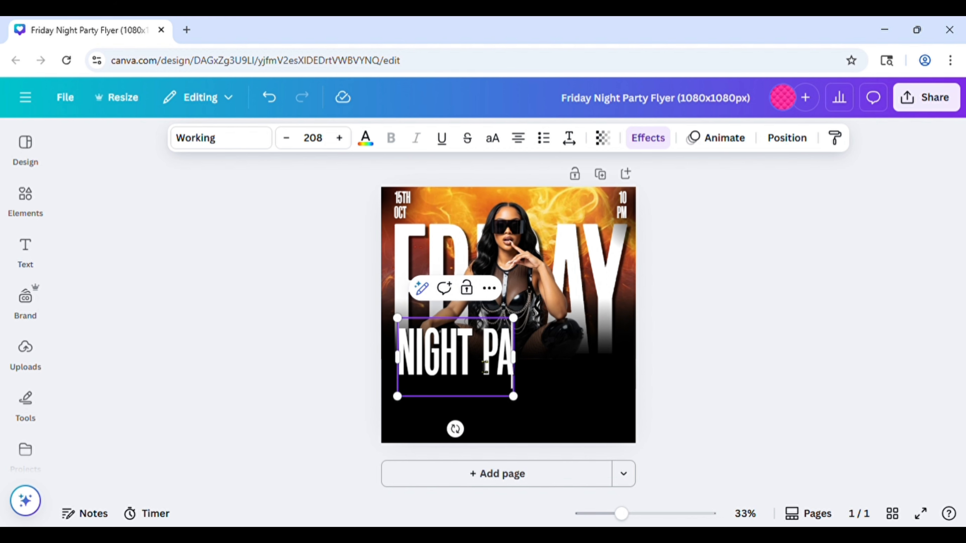
{"action": "type", "text": "RTY"}
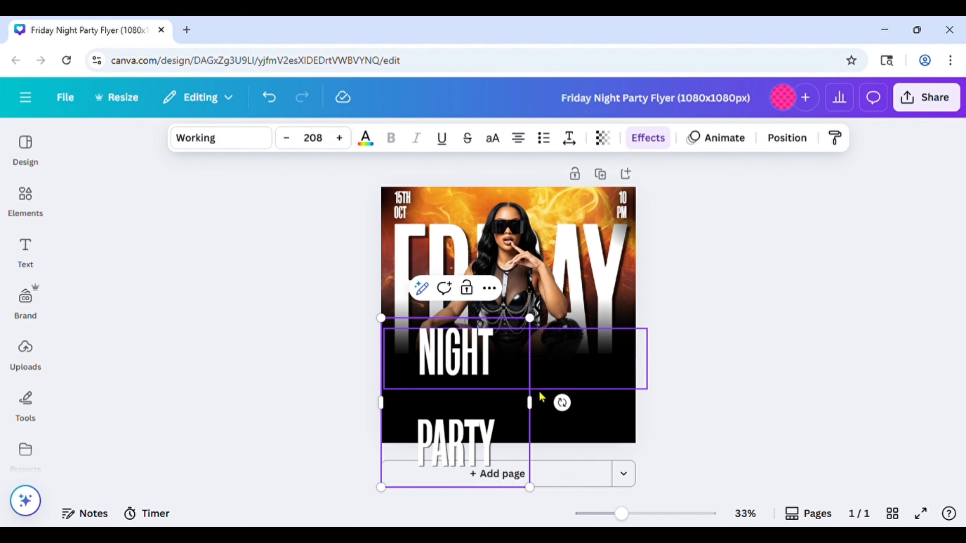
{"action": "left_click_drag", "start_coordinate": [574, 415], "coordinate": [610, 405]}
{"action": "left_click", "coordinate": [675, 341]}
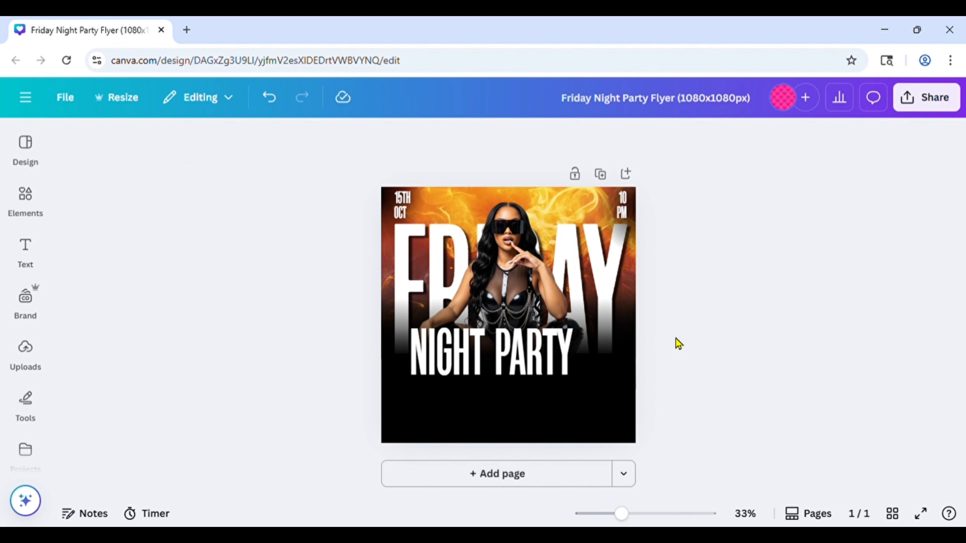
{"action": "left_click_drag", "start_coordinate": [512, 358], "coordinate": [537, 372]}
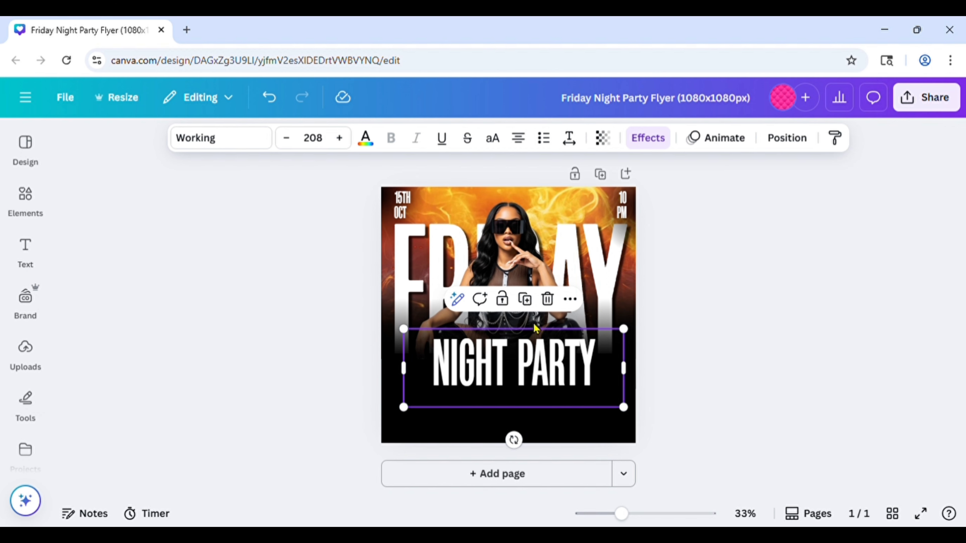
{"action": "left_click", "coordinate": [669, 327]}
Change the NIGHT PARTY text's font to the uploaded Coluna Condensed Bold
{"action": "left_click", "coordinate": [552, 371]}
{"action": "left_click", "coordinate": [203, 142]}
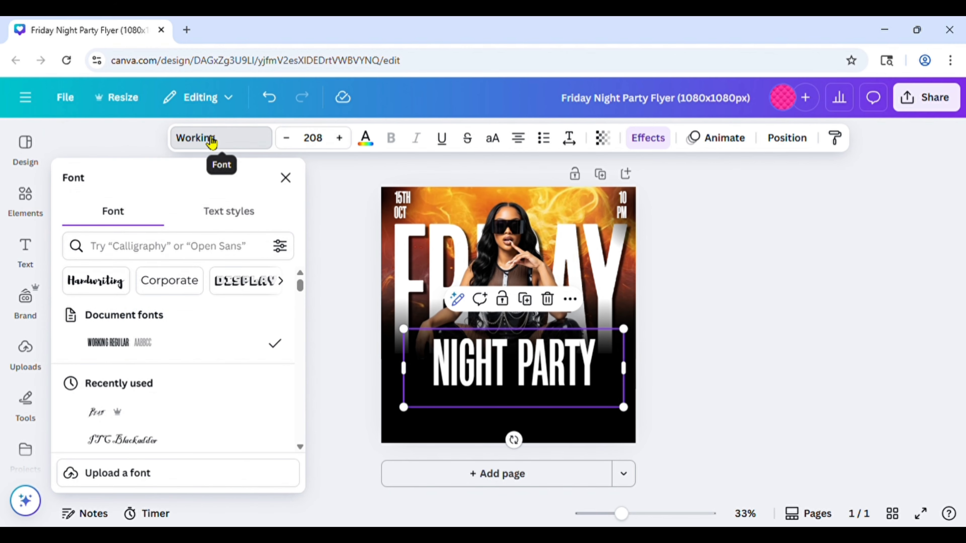
{"action": "scroll", "coordinate": [172, 341], "scroll_direction": "down", "scroll_amount": 10}
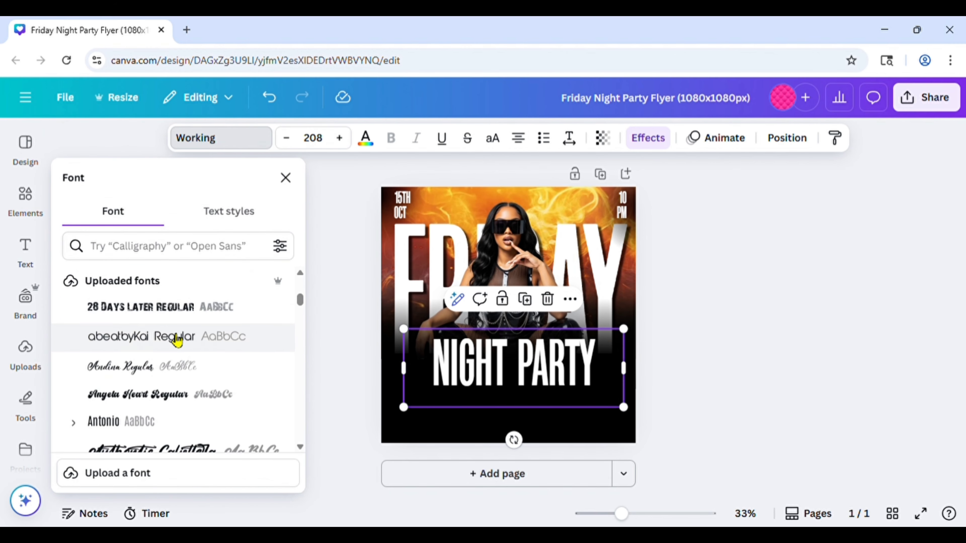
{"action": "scroll", "coordinate": [177, 340], "scroll_direction": "down", "scroll_amount": 10}
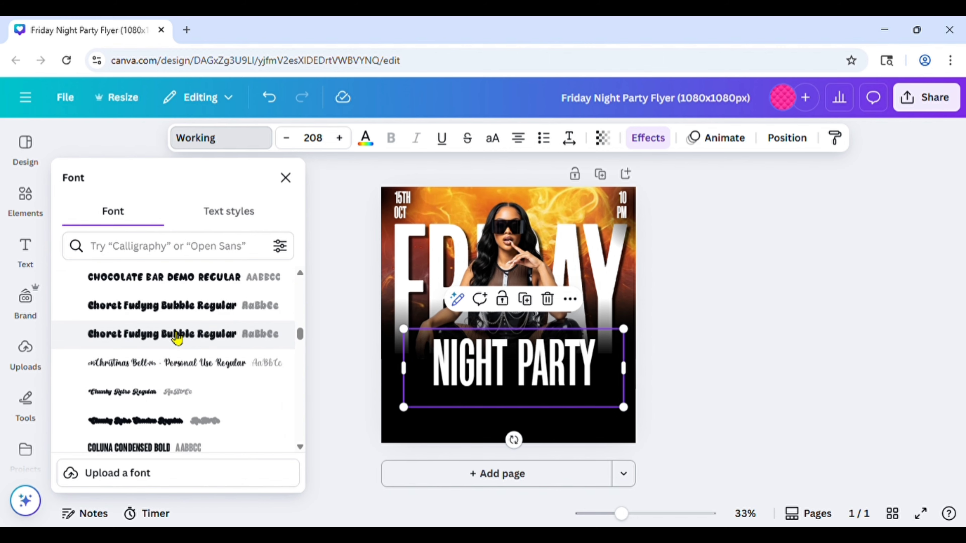
{"action": "scroll", "coordinate": [177, 339], "scroll_direction": "up", "scroll_amount": 3}
{"action": "scroll", "coordinate": [176, 338], "scroll_direction": "down", "scroll_amount": 5}
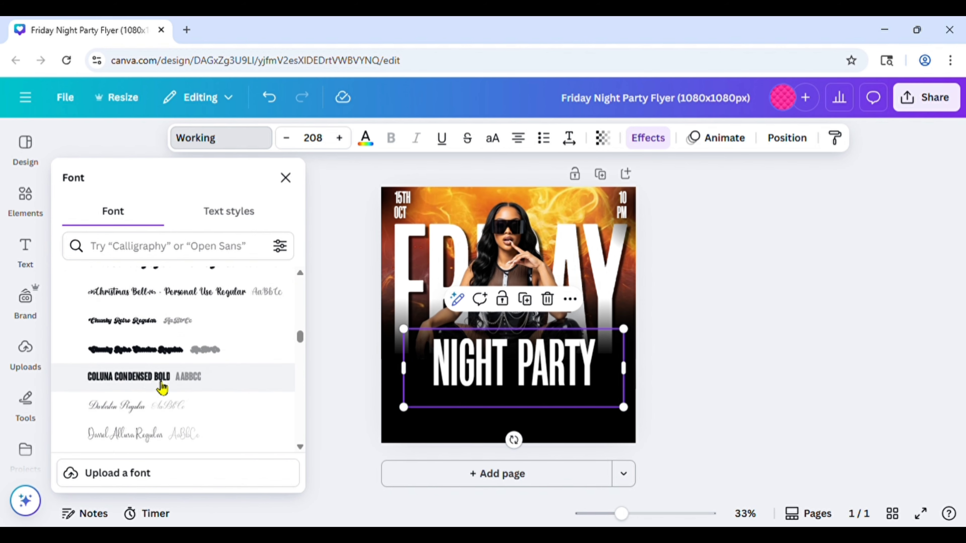
{"action": "left_click", "coordinate": [162, 385]}
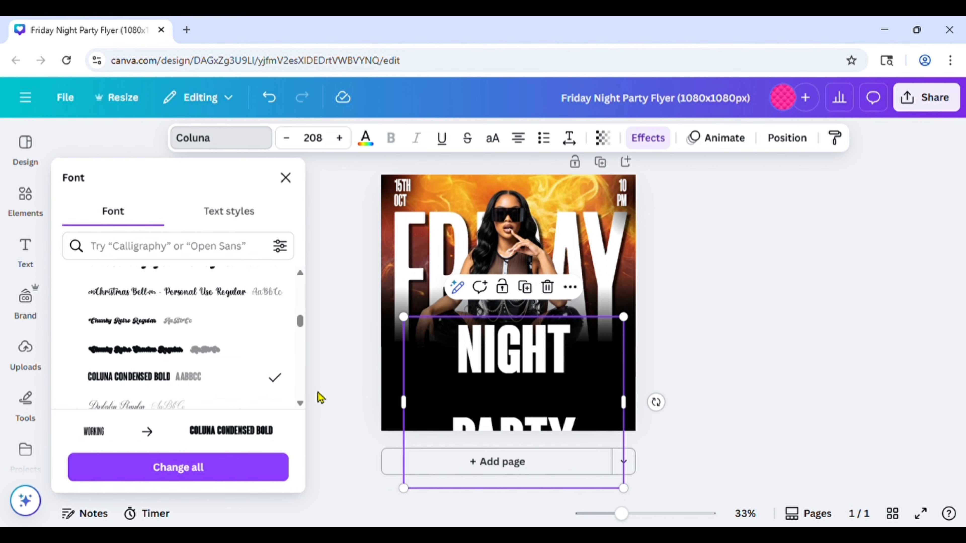
{"action": "left_click", "coordinate": [318, 393]}
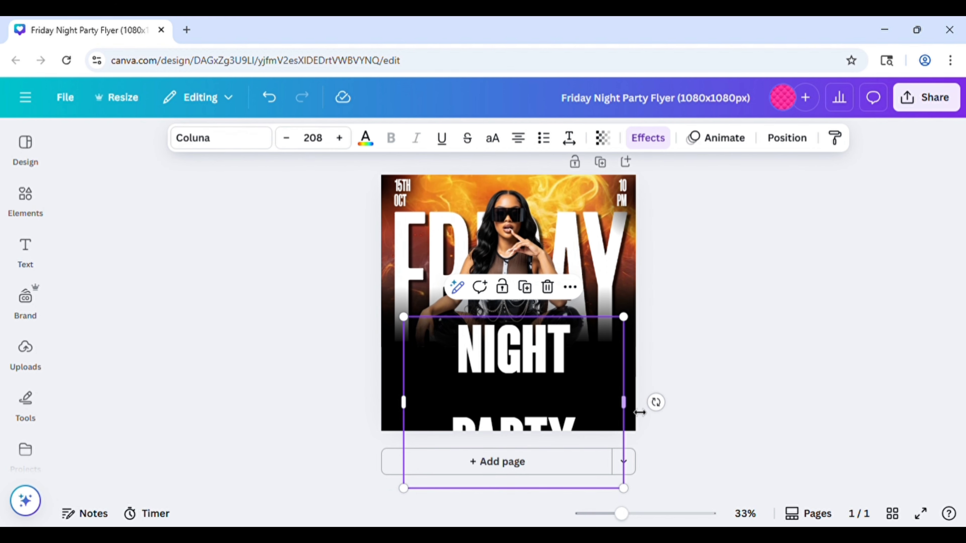
Fit NIGHT PARTY on one line at font size 167 and centre it horizontally on the page below the woman
{"action": "mouse_move", "coordinate": [639, 413]}
{"action": "left_mouse_down"}
{"action": "mouse_move", "coordinate": [718, 397]}
{"action": "mouse_move", "coordinate": [670, 418]}
{"action": "mouse_move", "coordinate": [636, 416]}
{"action": "mouse_move", "coordinate": [638, 403]}
{"action": "left_mouse_up"}
{"action": "left_click_drag", "start_coordinate": [603, 371], "coordinate": [581, 376]}
{"action": "left_click", "coordinate": [805, 139]}
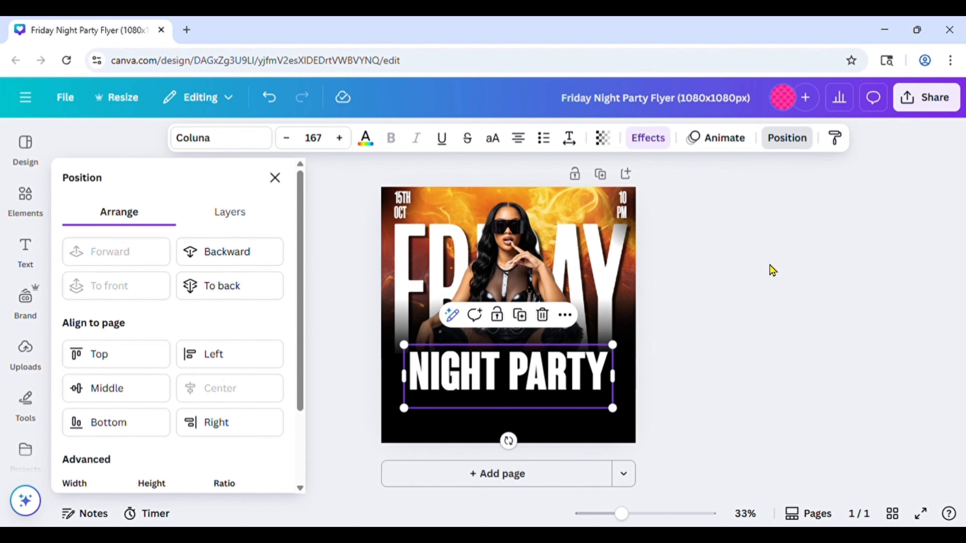
{"action": "left_click", "coordinate": [737, 294]}
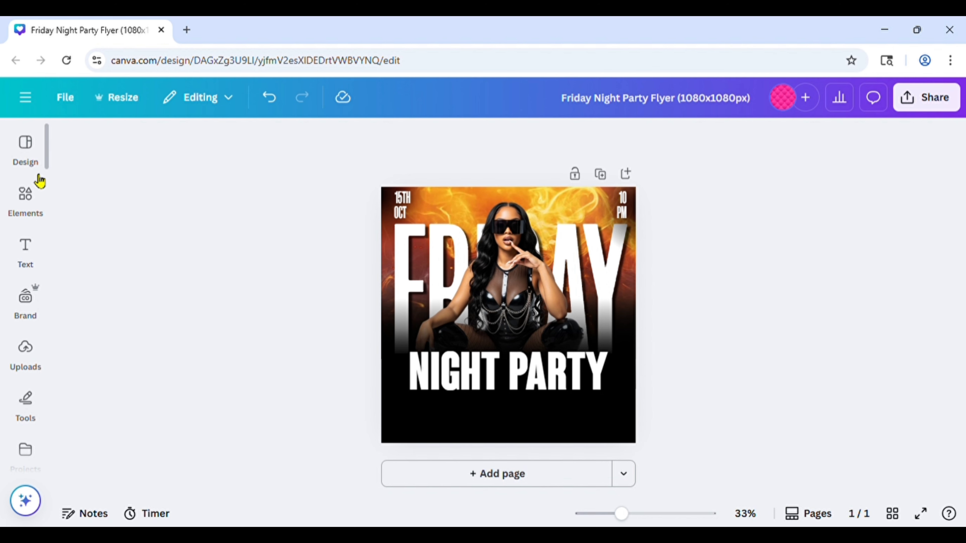
Search the element graphics for "fire" and add a realistic flame graphic to the flyer
{"action": "left_click", "coordinate": [31, 202]}
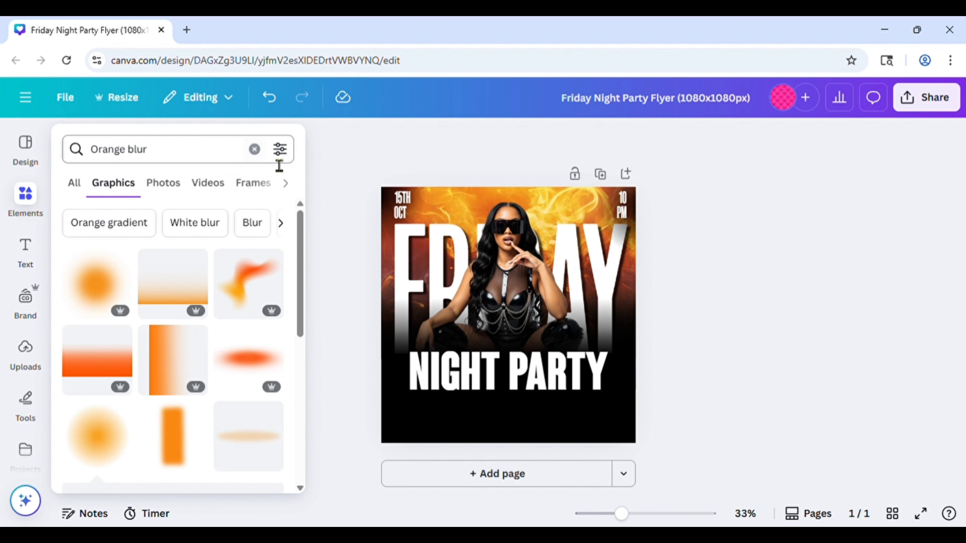
{"action": "left_click", "coordinate": [255, 150]}
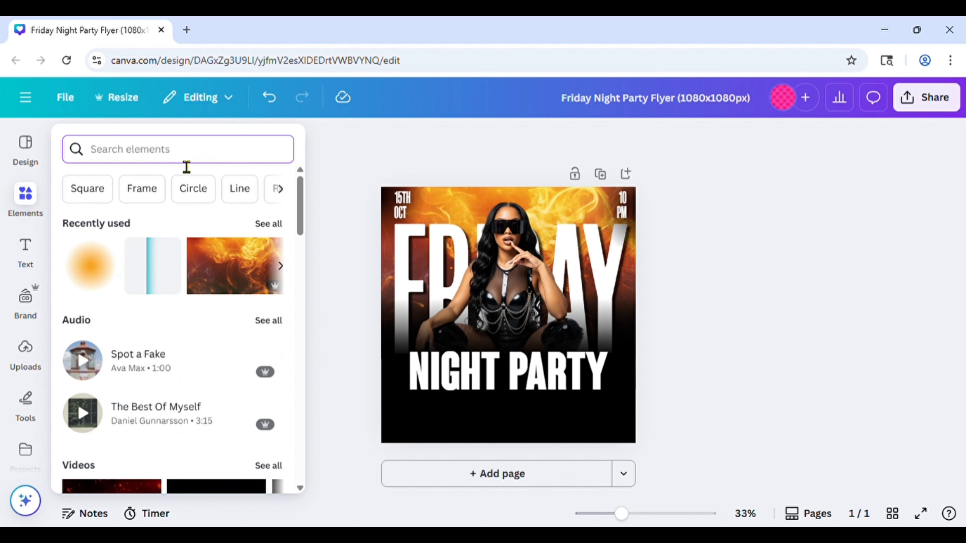
{"action": "type", "text": "fire"}
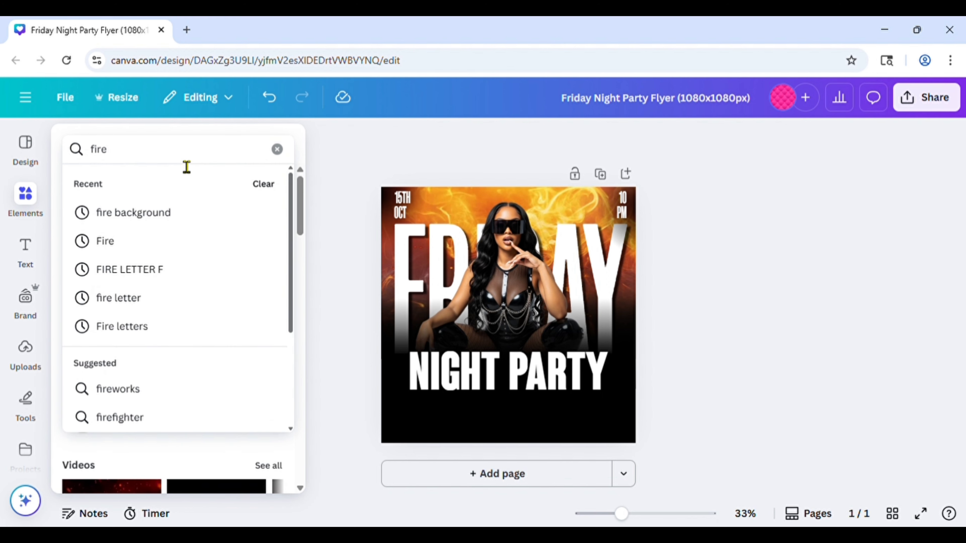
{"action": "key", "text": "Return"}
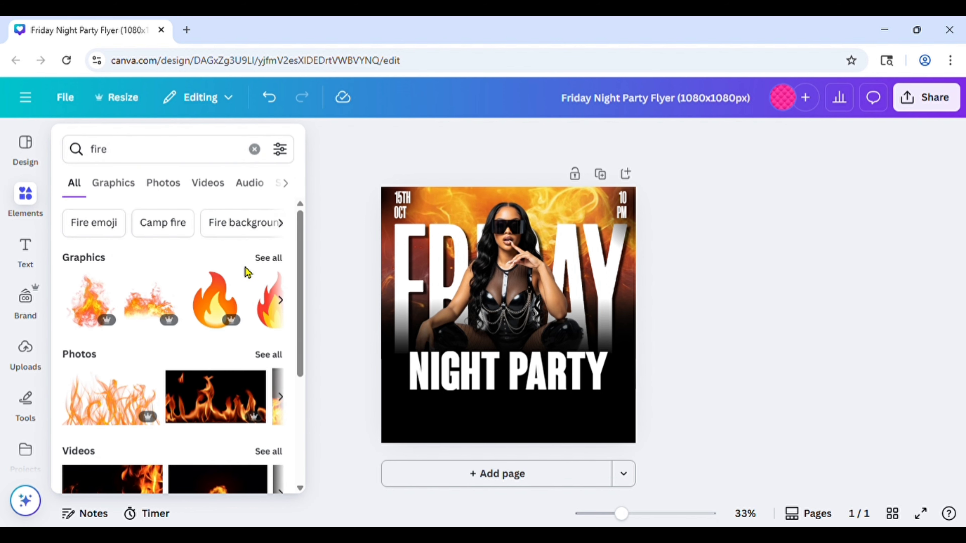
{"action": "left_click", "coordinate": [277, 263]}
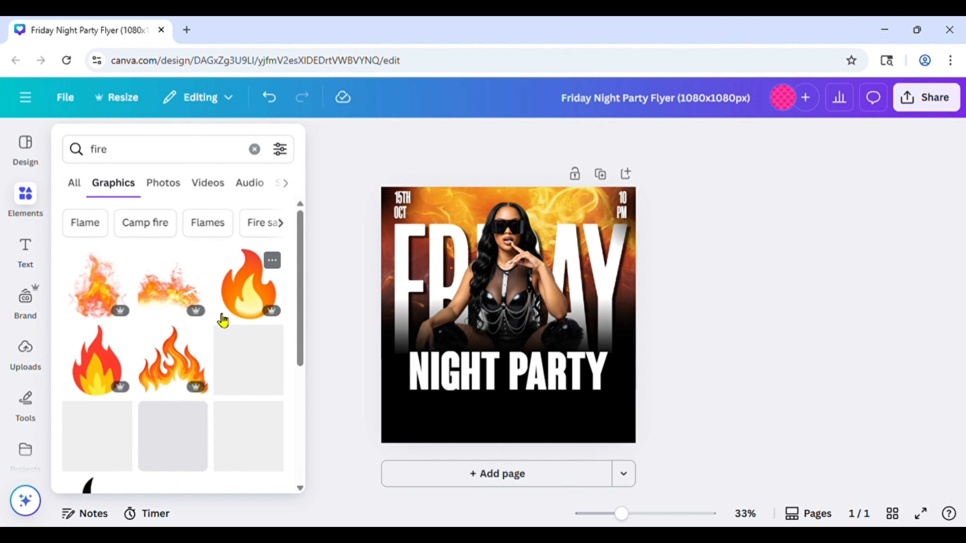
{"action": "left_click", "coordinate": [254, 315]}
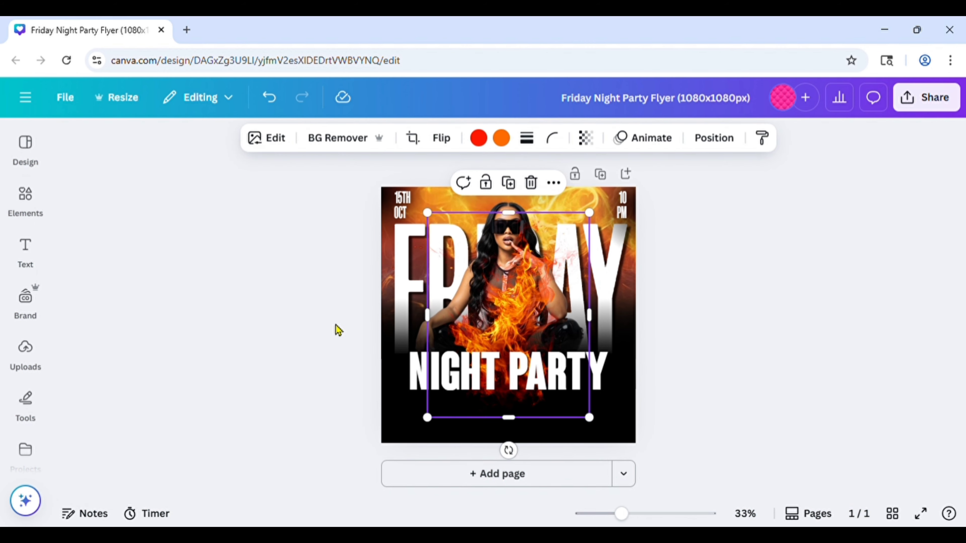
Recolour the flame's orange with the darker orange from the fire background's photo colours
{"action": "left_click", "coordinate": [502, 138]}
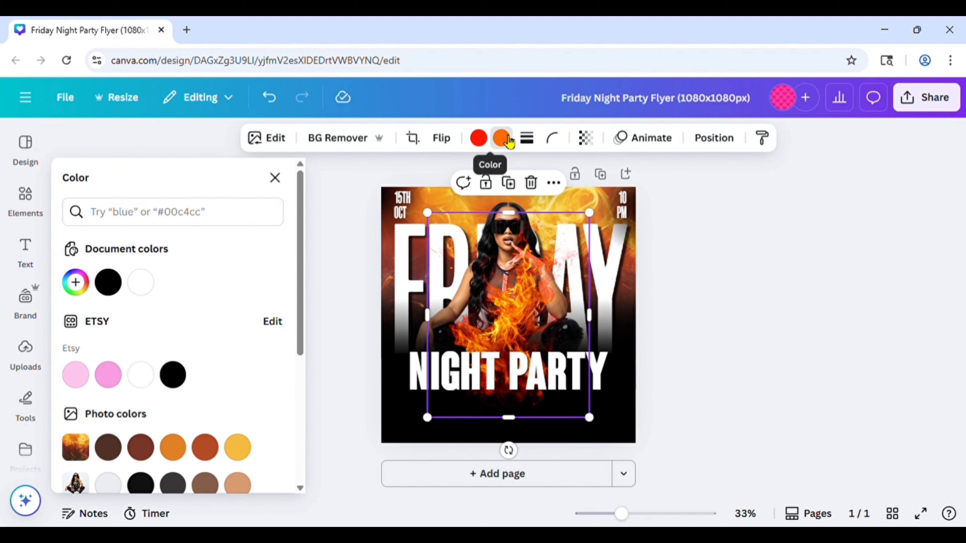
{"action": "left_click", "coordinate": [173, 447]}
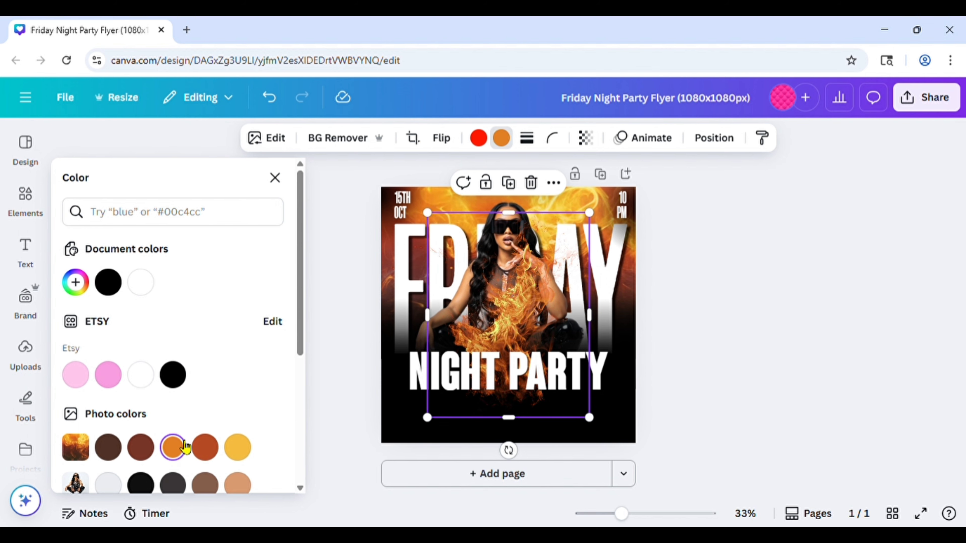
{"action": "left_click", "coordinate": [364, 316]}
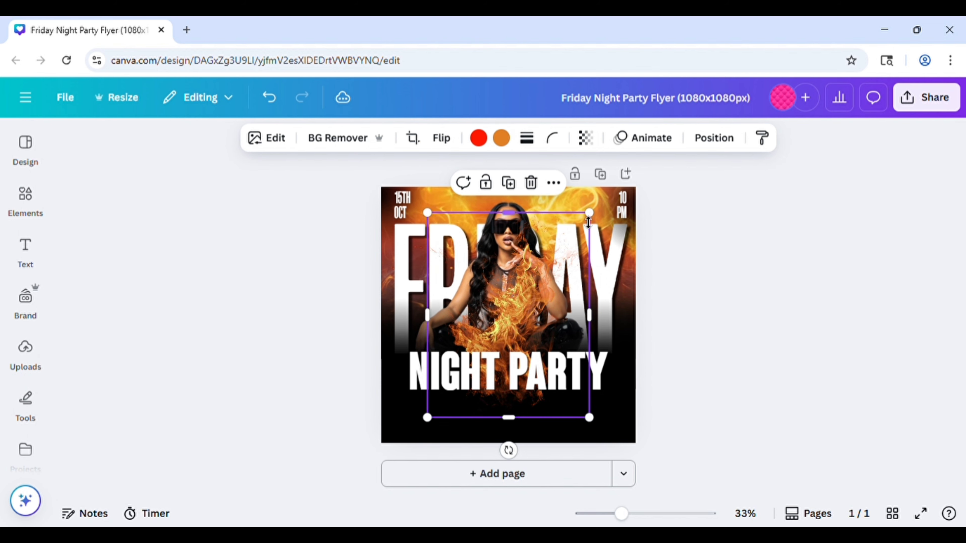
Shrink the flame graphic and place it at the page's lower-left edge, partly off the page beside NIGHT PARTY
{"action": "left_click_drag", "start_coordinate": [602, 220], "coordinate": [545, 269]}
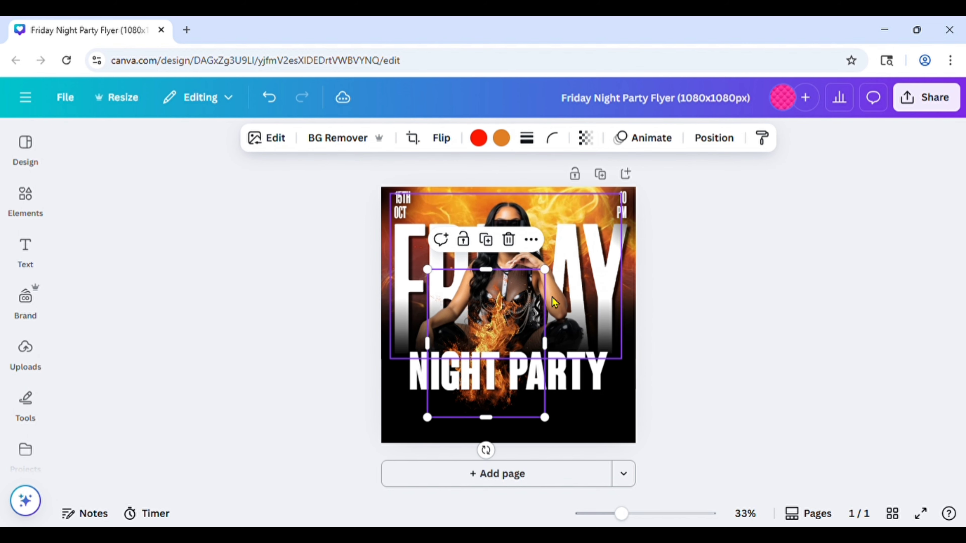
{"action": "left_click_drag", "start_coordinate": [503, 325], "coordinate": [392, 379]}
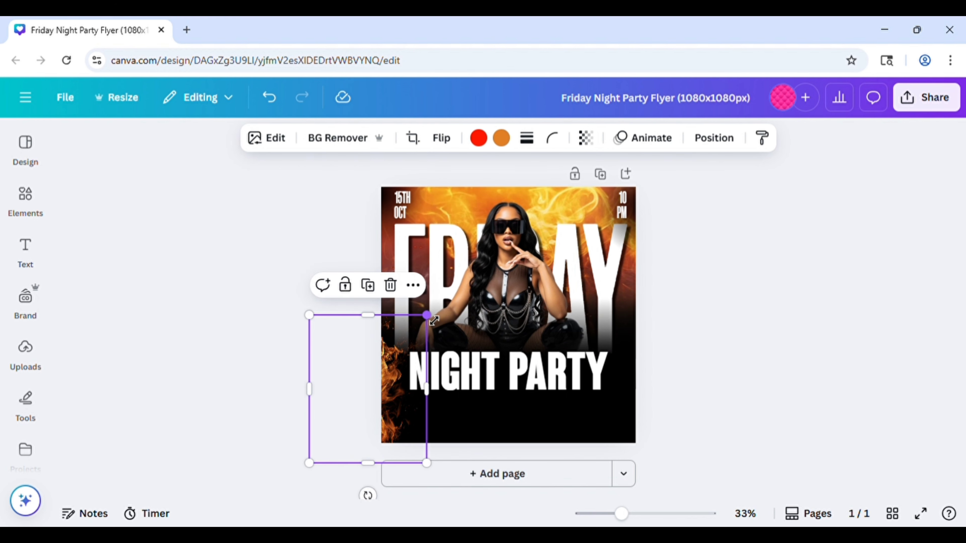
{"action": "left_click_drag", "start_coordinate": [430, 325], "coordinate": [421, 343]}
{"action": "left_click_drag", "start_coordinate": [358, 397], "coordinate": [367, 399]}
{"action": "left_click_drag", "start_coordinate": [430, 340], "coordinate": [436, 336]}
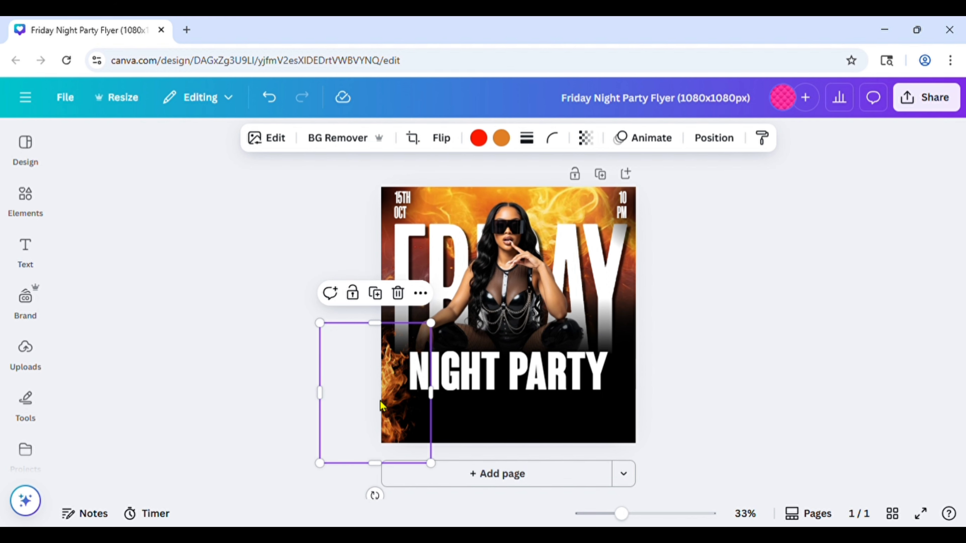
Duplicate the flame, flip the copy horizontally and place it partly off the page at the lower-right edge
{"action": "left_click_drag", "start_coordinate": [397, 409], "coordinate": [620, 396]}
{"action": "left_click", "coordinate": [370, 294]}
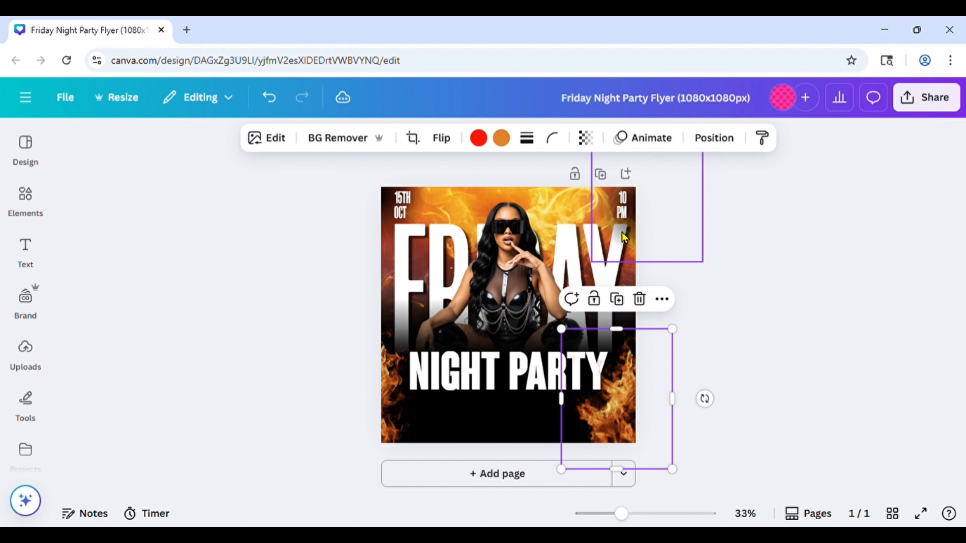
{"action": "left_click", "coordinate": [442, 139]}
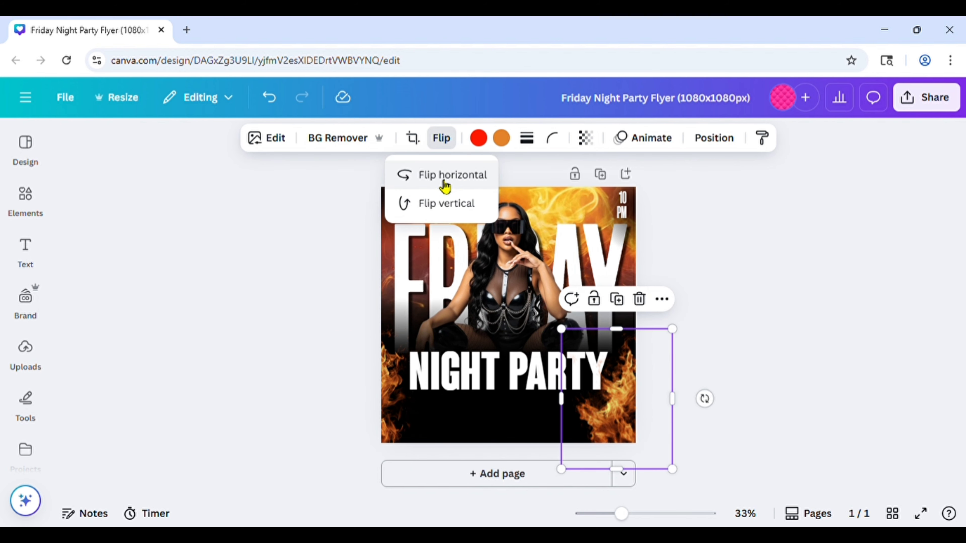
{"action": "left_click", "coordinate": [476, 176]}
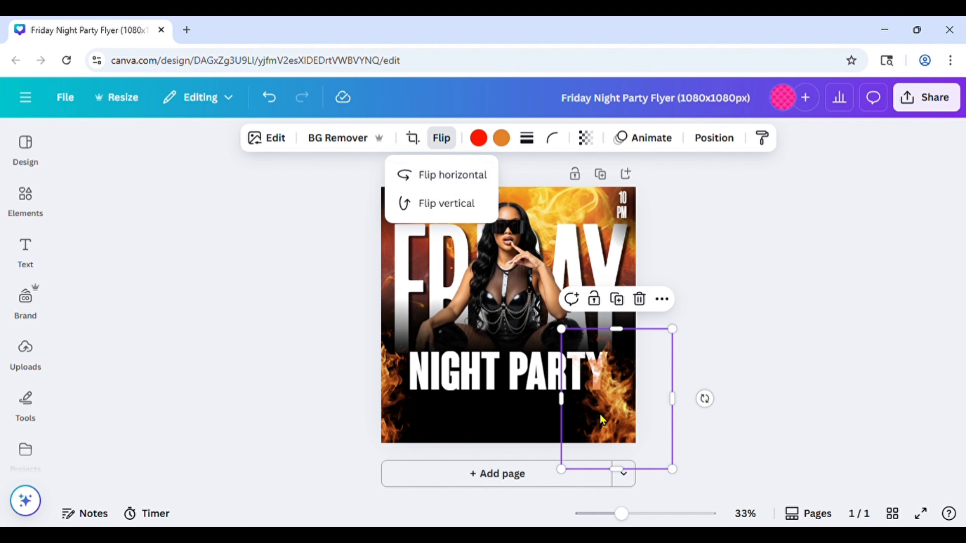
{"action": "left_click_drag", "start_coordinate": [607, 419], "coordinate": [638, 412]}
{"action": "left_click", "coordinate": [737, 390]}
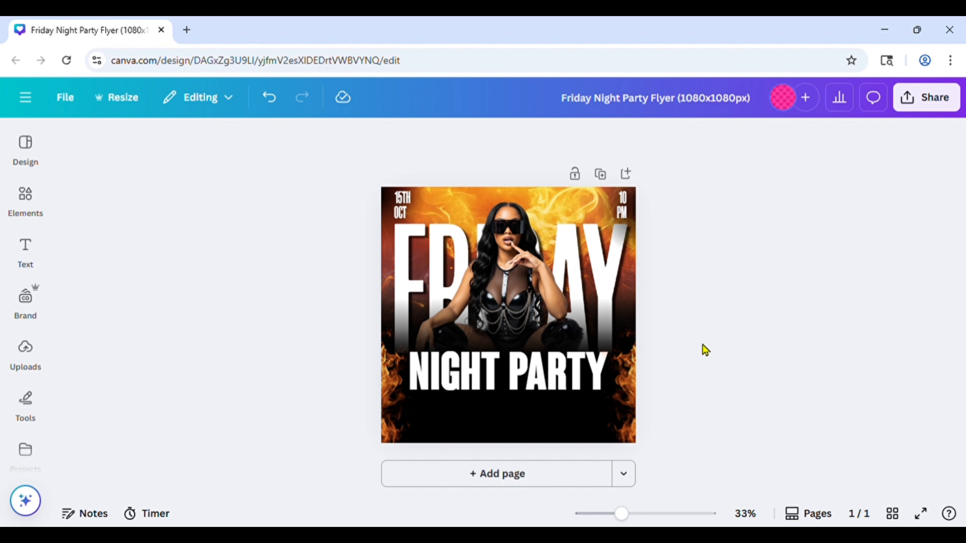
Duplicate the NIGHT PARTY heading, shrink the copy to size 60.6 and centre it at the page's upper edge
{"action": "left_click", "coordinate": [493, 370]}
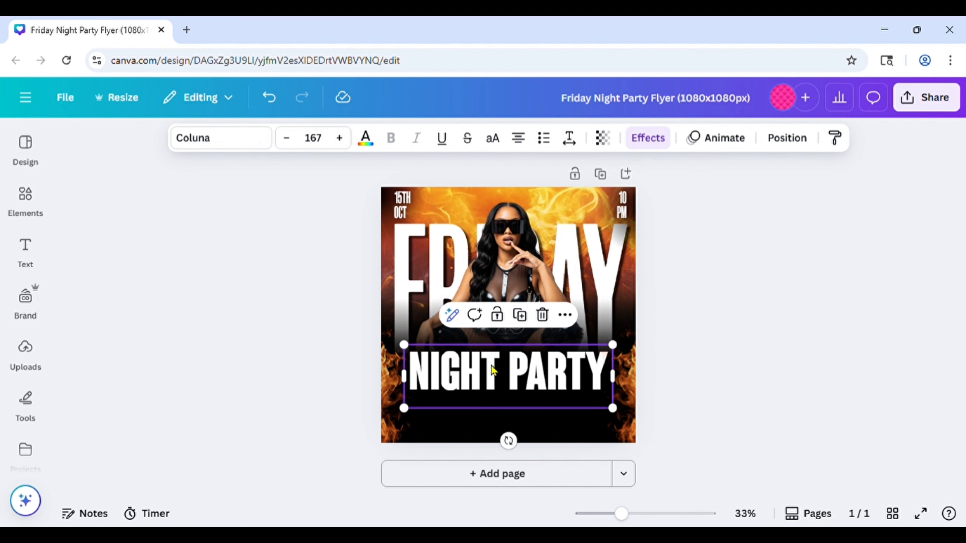
{"action": "left_click", "coordinate": [520, 316]}
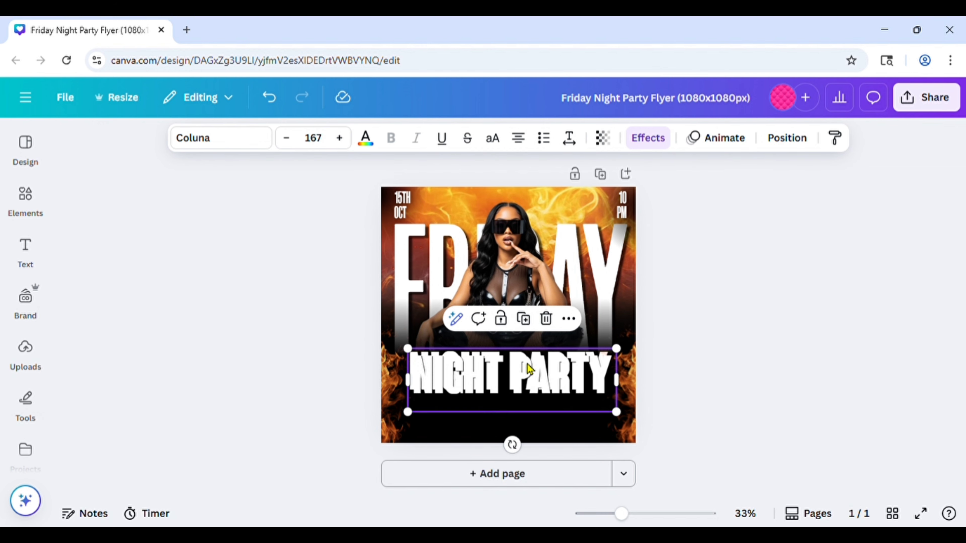
{"action": "left_click_drag", "start_coordinate": [528, 386], "coordinate": [528, 244]}
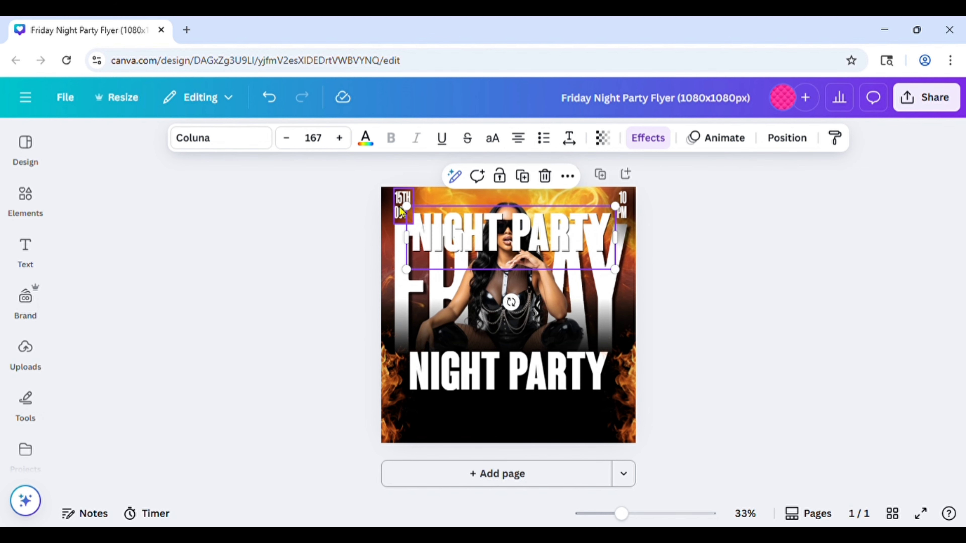
{"action": "left_click_drag", "start_coordinate": [400, 211], "coordinate": [501, 199]}
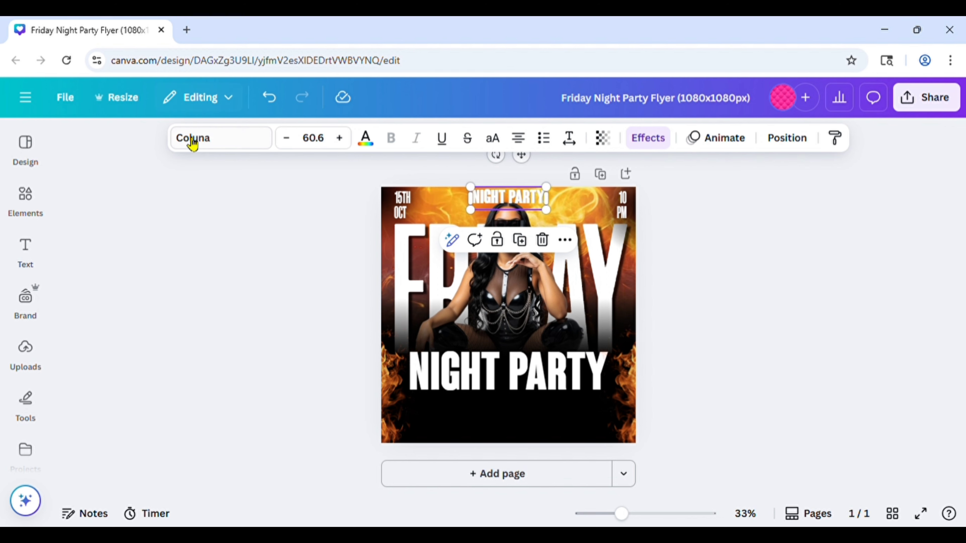
Change the small NIGHT PARTY copy's font to Poppins and widen its text box to fit one line
{"action": "left_click", "coordinate": [202, 148]}
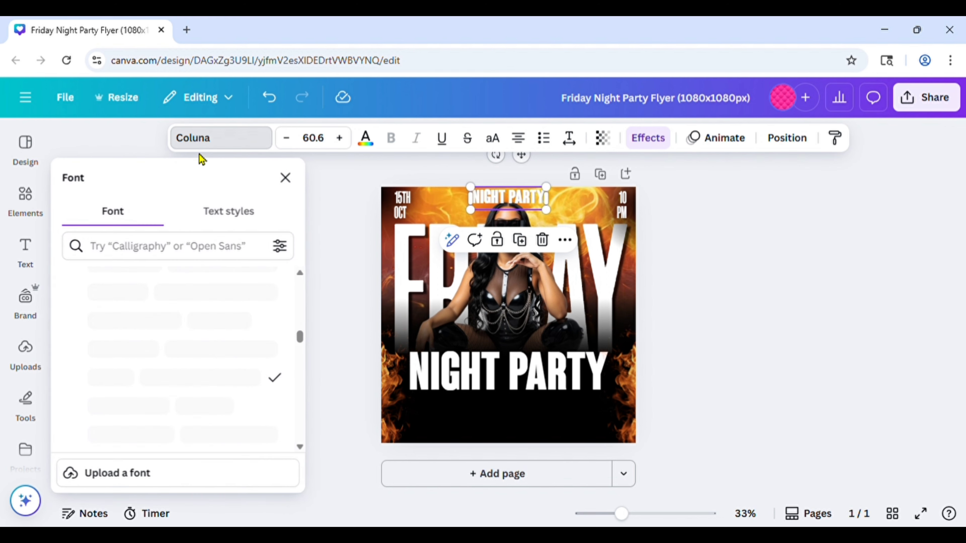
{"action": "scroll", "coordinate": [187, 329], "scroll_direction": "down", "scroll_amount": 10}
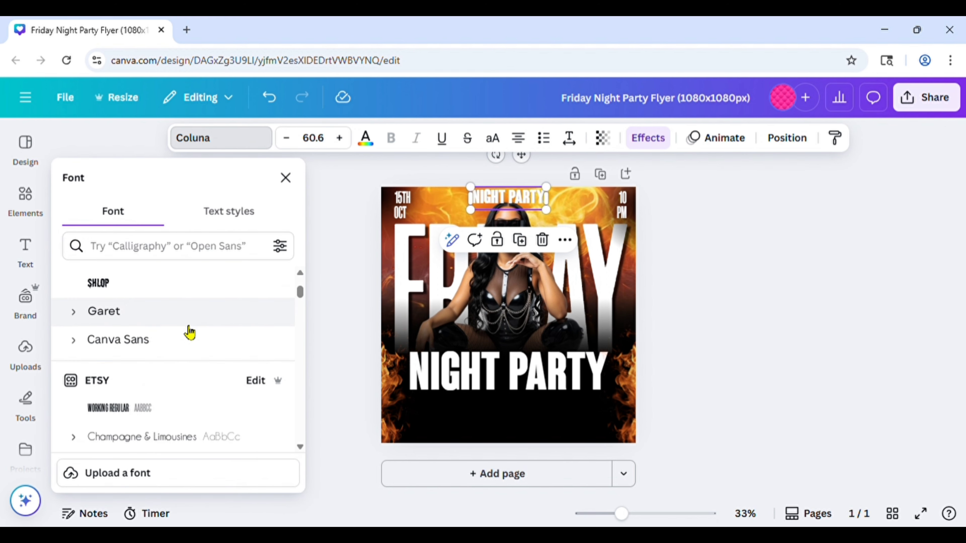
{"action": "left_click", "coordinate": [134, 323]}
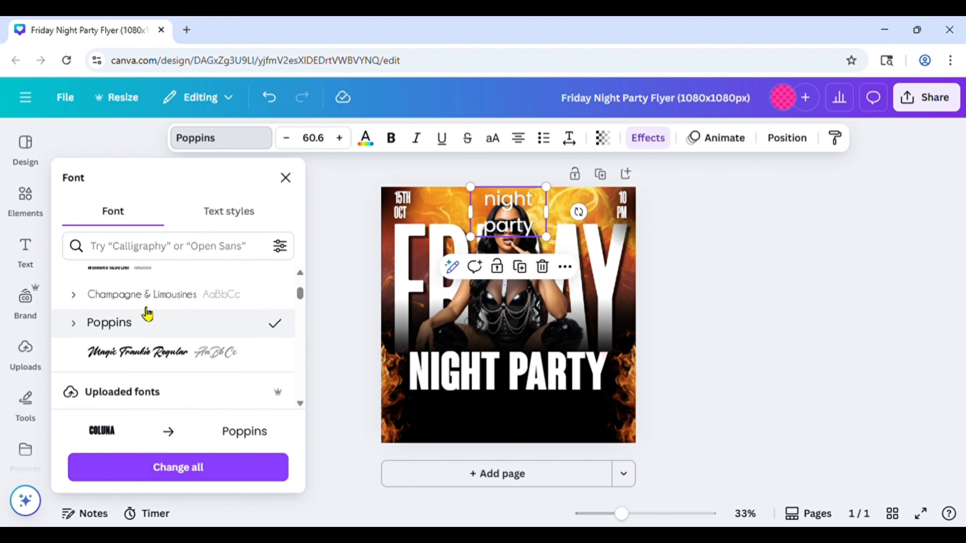
{"action": "left_click_drag", "start_coordinate": [559, 220], "coordinate": [609, 221]}
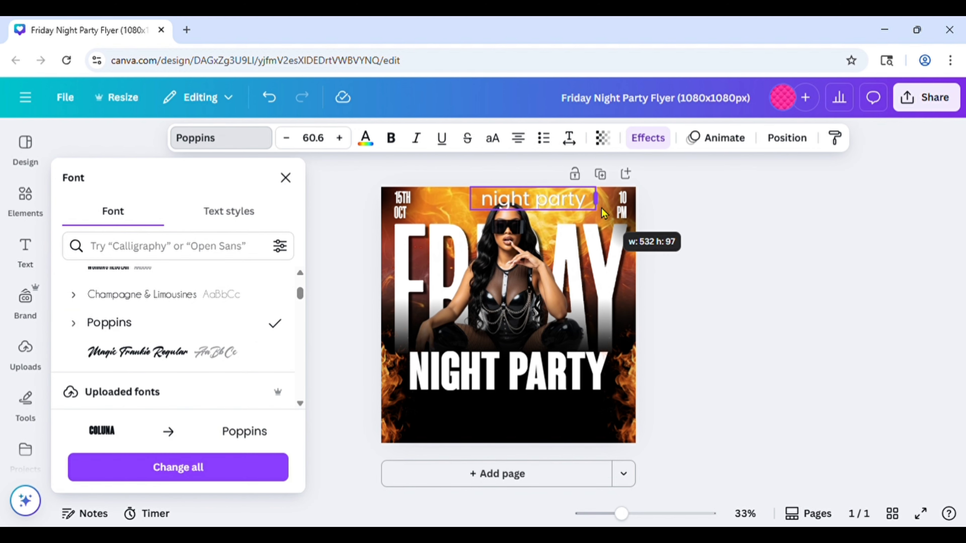
{"action": "left_click", "coordinate": [550, 208]}
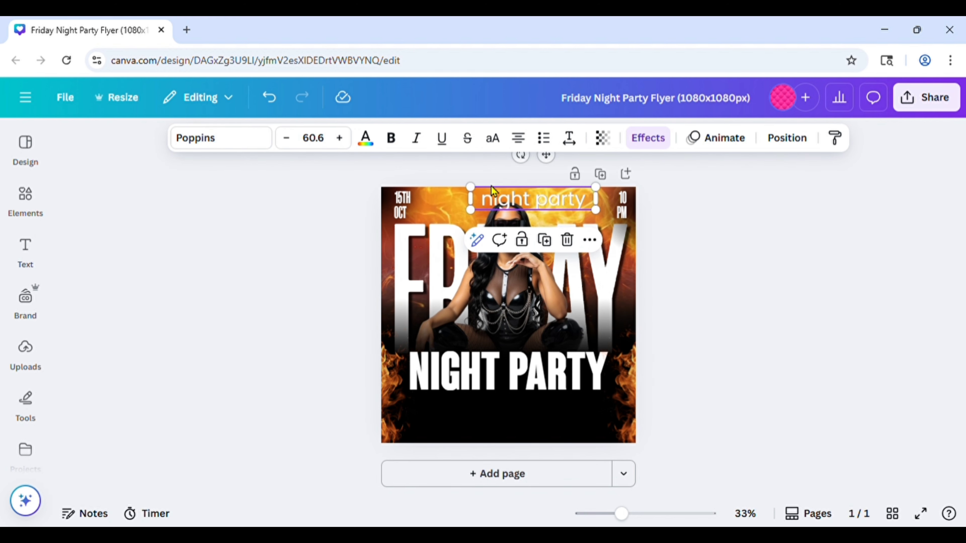
Make the small Poppins text bold and black, and reduce it to size 28.1 near the page's upper edge
{"action": "left_click_drag", "start_coordinate": [478, 194], "coordinate": [516, 198]}
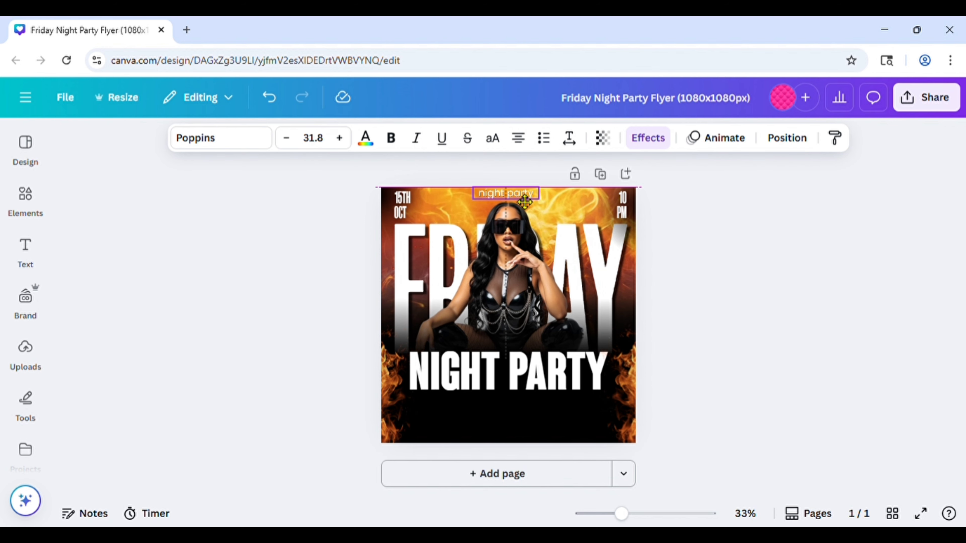
{"action": "left_click", "coordinate": [392, 141]}
{"action": "left_click", "coordinate": [366, 139]}
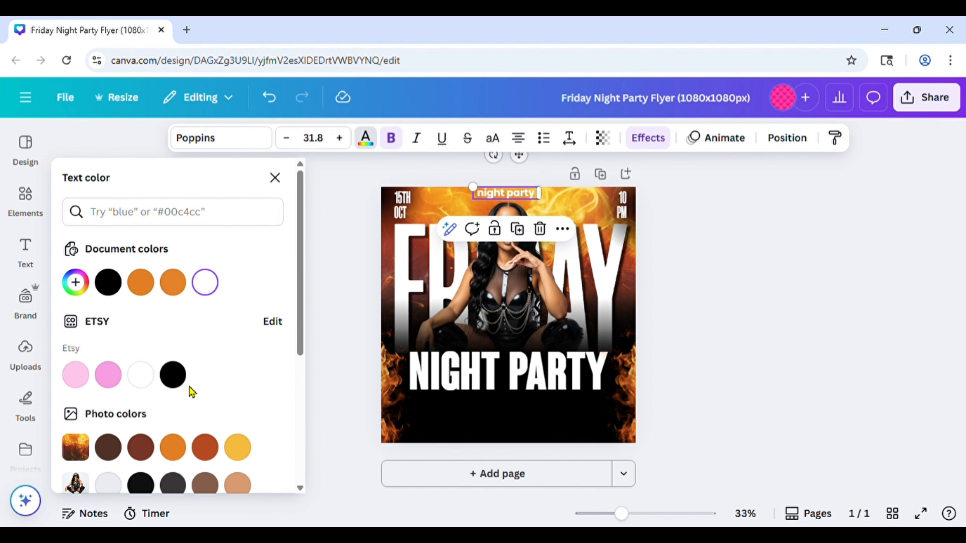
{"action": "left_click", "coordinate": [173, 375]}
{"action": "key", "text": "Escape"}
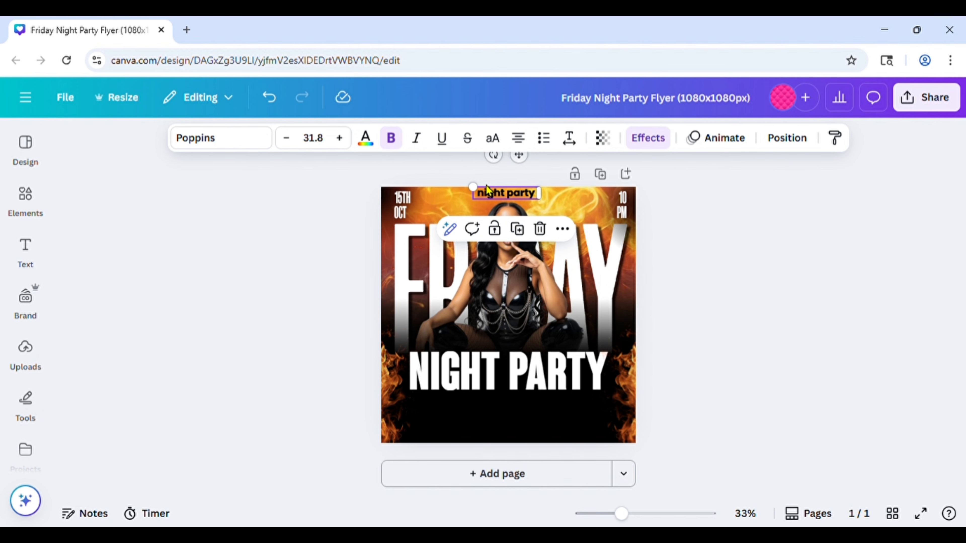
{"action": "left_click_drag", "start_coordinate": [483, 196], "coordinate": [492, 201]}
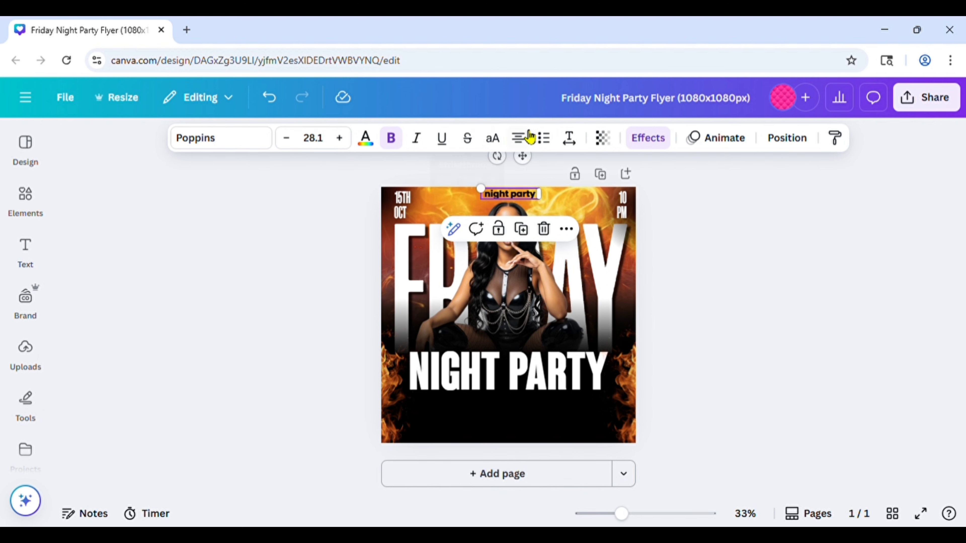
Set the small text to uppercase and replace its wording with "YOUR CLUB NAME PRESENTS"
{"action": "left_click", "coordinate": [493, 138]}
{"action": "mouse_move", "coordinate": [539, 198]}
{"action": "left_mouse_down"}
{"action": "mouse_move", "coordinate": [562, 195]}
{"action": "mouse_move", "coordinate": [526, 198]}
{"action": "left_mouse_up"}
{"action": "double_click", "coordinate": [540, 194]}
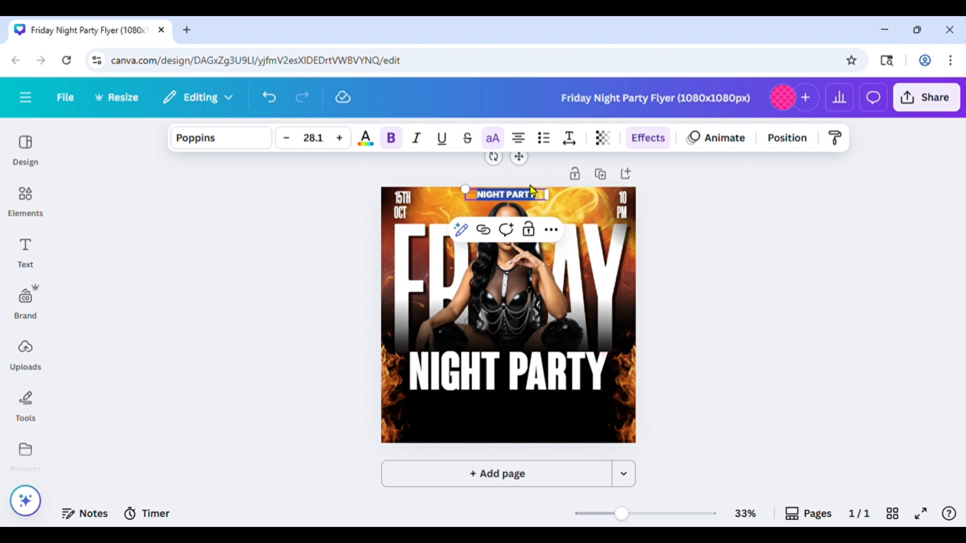
{"action": "type", "text": "YOU"}
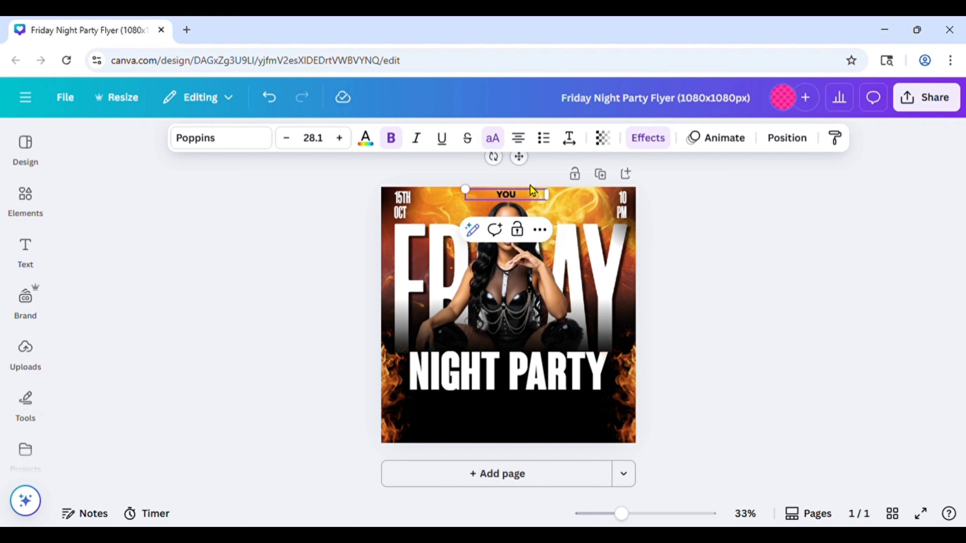
{"action": "type", "text": "R CLUB NAME PRESENTS"}
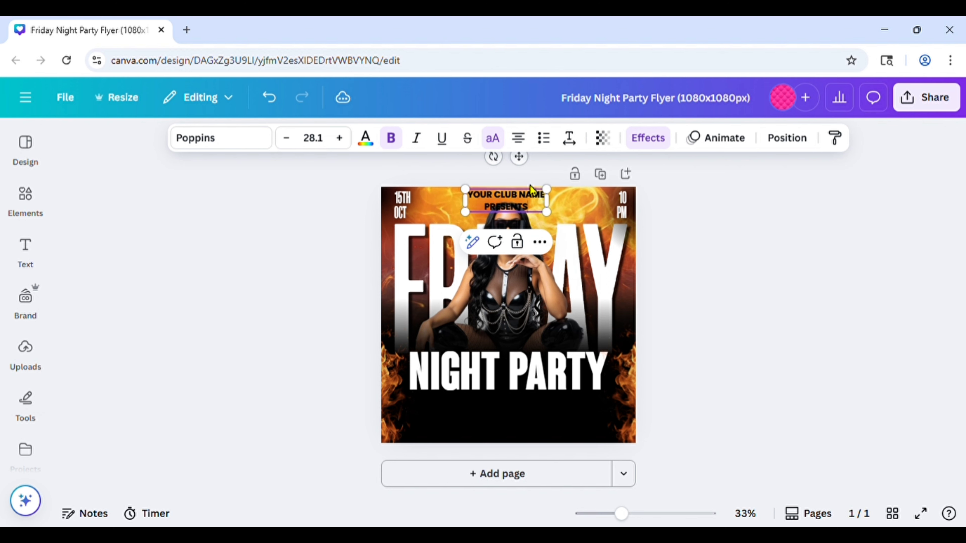
{"action": "left_click", "coordinate": [705, 263]}
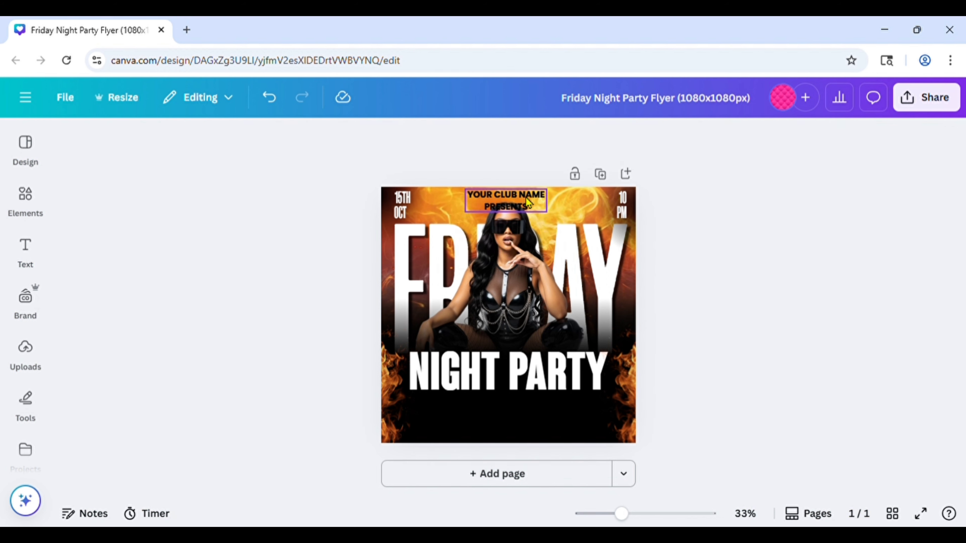
Widen the club name text box to one line, reduce it to size 24.1 and move it to the top centre
{"action": "left_click", "coordinate": [527, 198]}
{"action": "left_click_drag", "start_coordinate": [559, 207], "coordinate": [606, 211]}
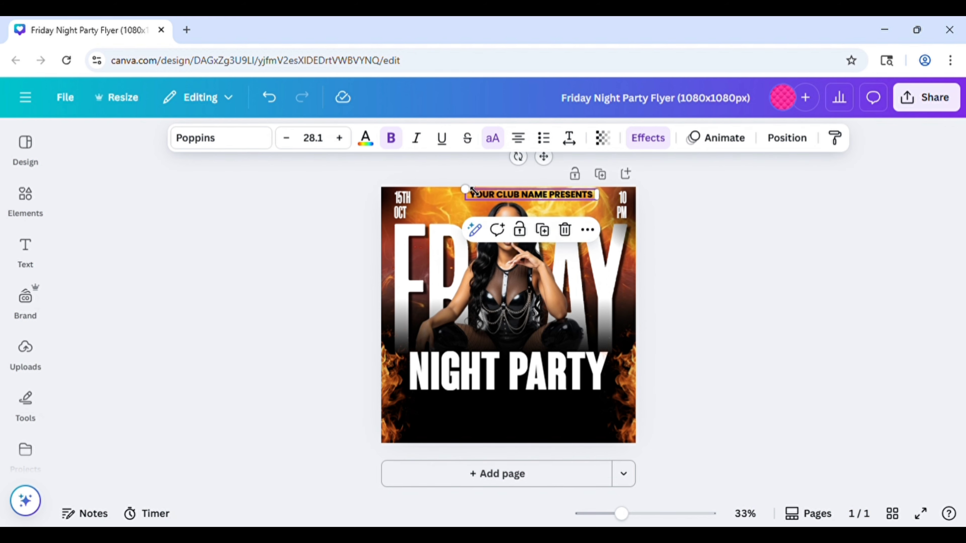
{"action": "left_click_drag", "start_coordinate": [477, 196], "coordinate": [493, 198]}
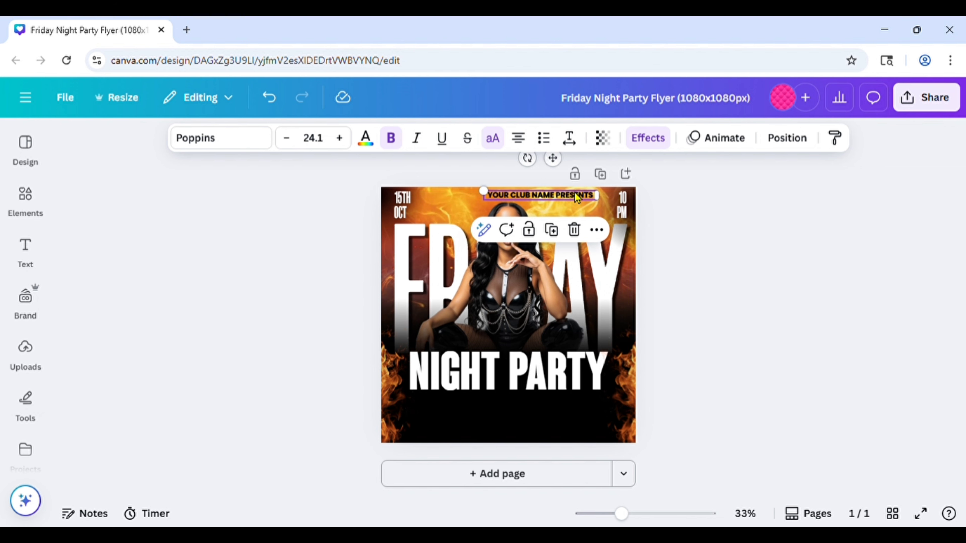
{"action": "left_click_drag", "start_coordinate": [582, 199], "coordinate": [543, 198]}
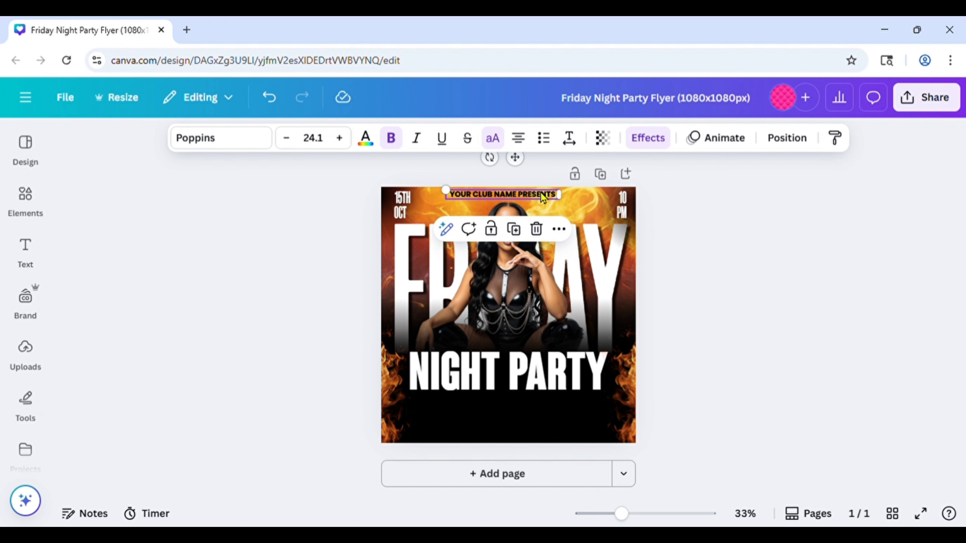
{"action": "left_click", "coordinate": [725, 240]}
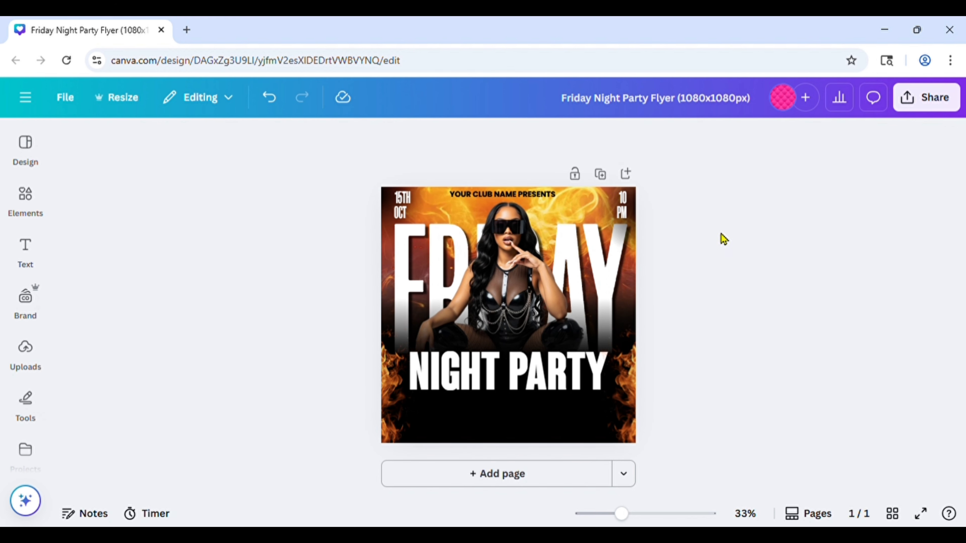
Reduce the club name line to size 21.1 and increase its letter spacing, keeping it centred above the woman's head
{"action": "left_click", "coordinate": [509, 195]}
{"action": "left_click_drag", "start_coordinate": [458, 200], "coordinate": [473, 204]}
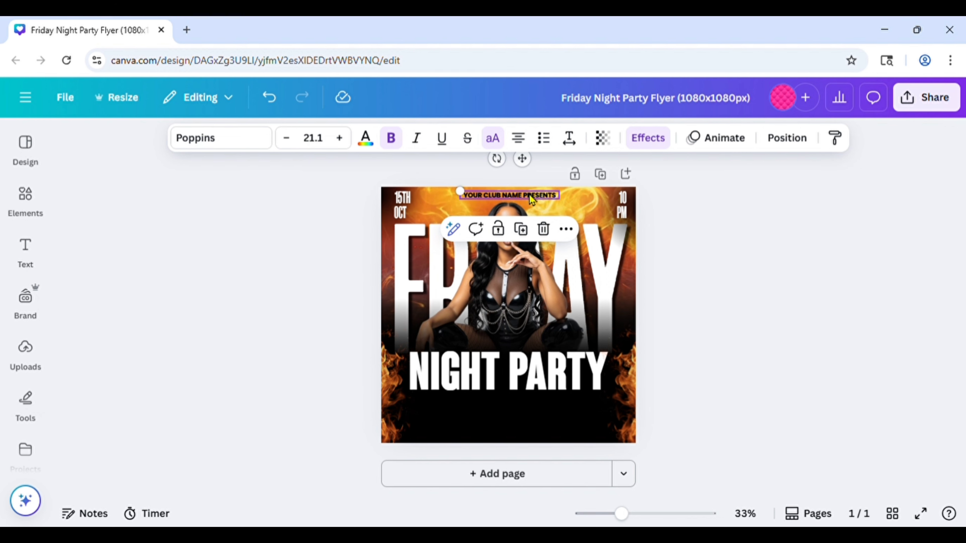
{"action": "left_click_drag", "start_coordinate": [529, 194], "coordinate": [572, 202]}
{"action": "left_click", "coordinate": [569, 138]}
{"action": "left_click", "coordinate": [671, 224]}
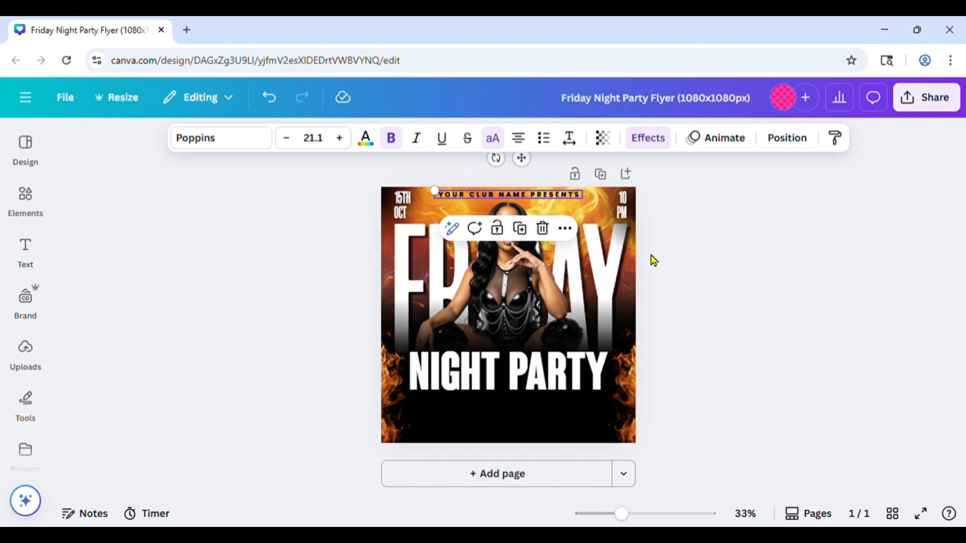
{"action": "left_click", "coordinate": [670, 265]}
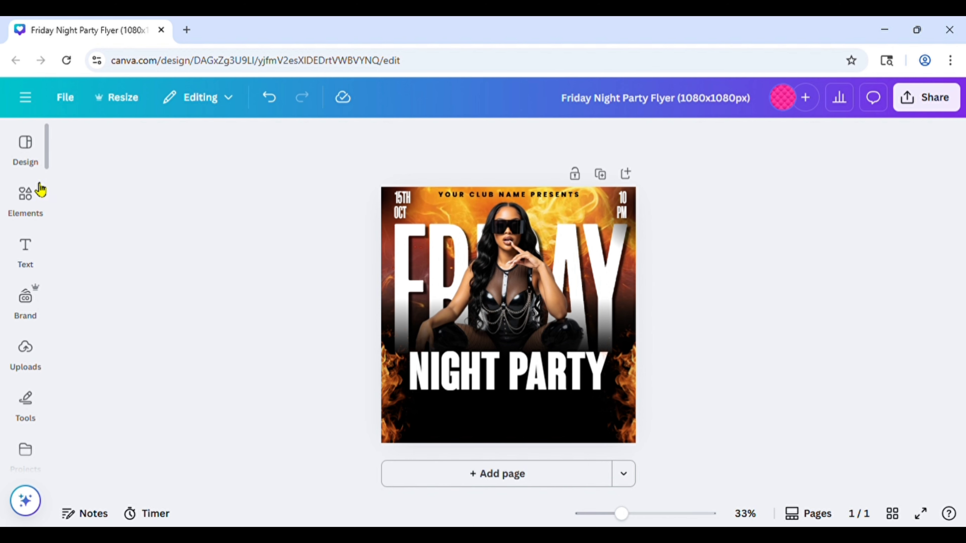
Add a square shape from the element shapes and move it down over the middle of NIGHT PARTY
{"action": "left_click", "coordinate": [36, 194]}
{"action": "left_click", "coordinate": [262, 151]}
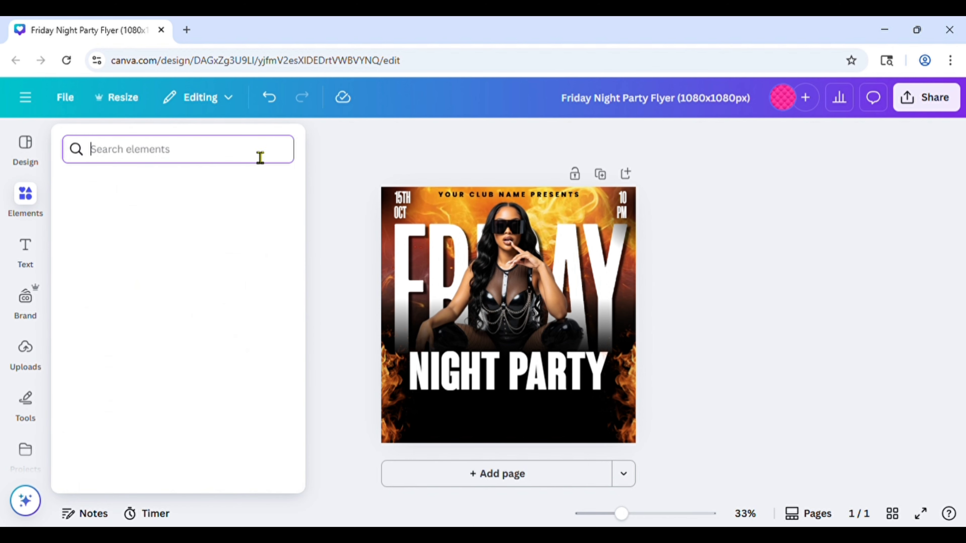
{"action": "scroll", "coordinate": [146, 213], "scroll_direction": "down", "scroll_amount": 7}
{"action": "scroll", "coordinate": [130, 241], "scroll_direction": "down", "scroll_amount": 10}
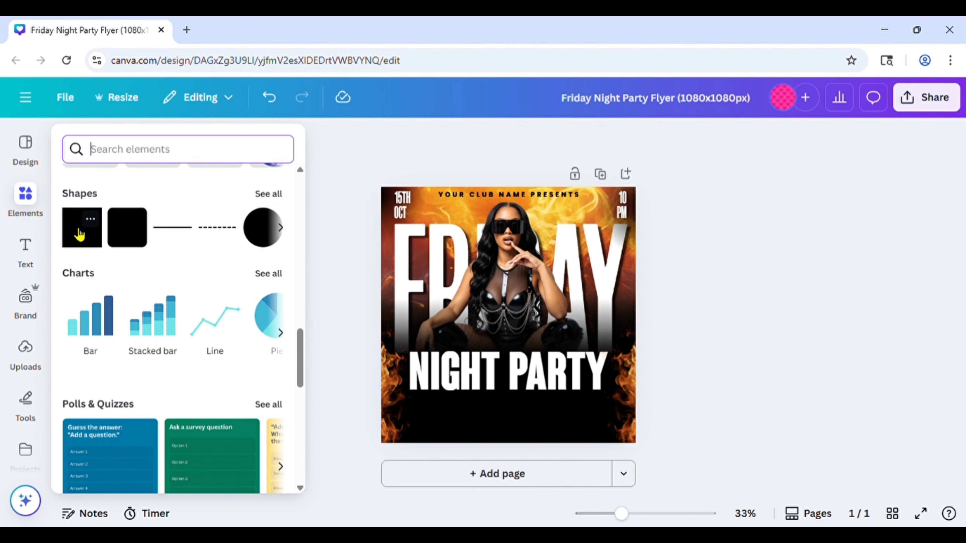
{"action": "left_click", "coordinate": [80, 227]}
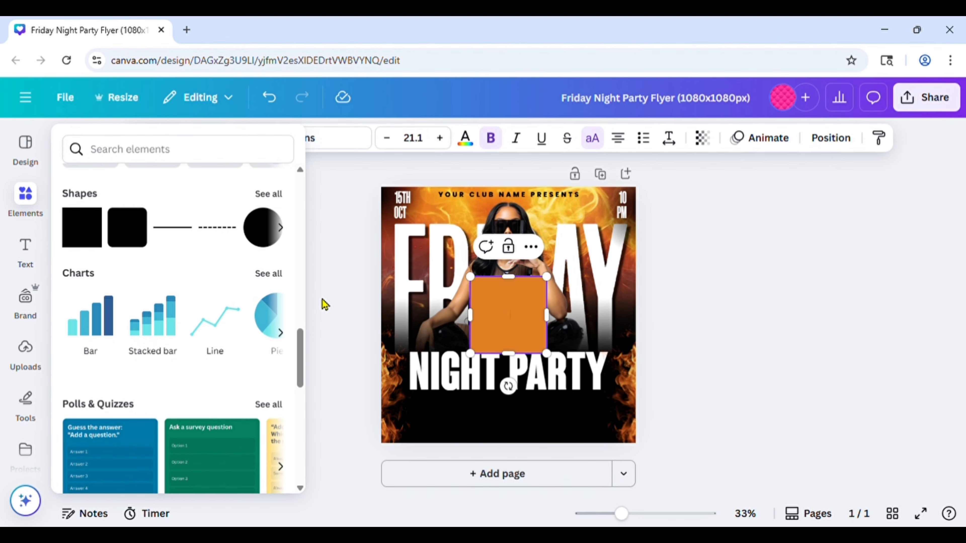
{"action": "left_click", "coordinate": [486, 297]}
{"action": "left_click", "coordinate": [507, 308]}
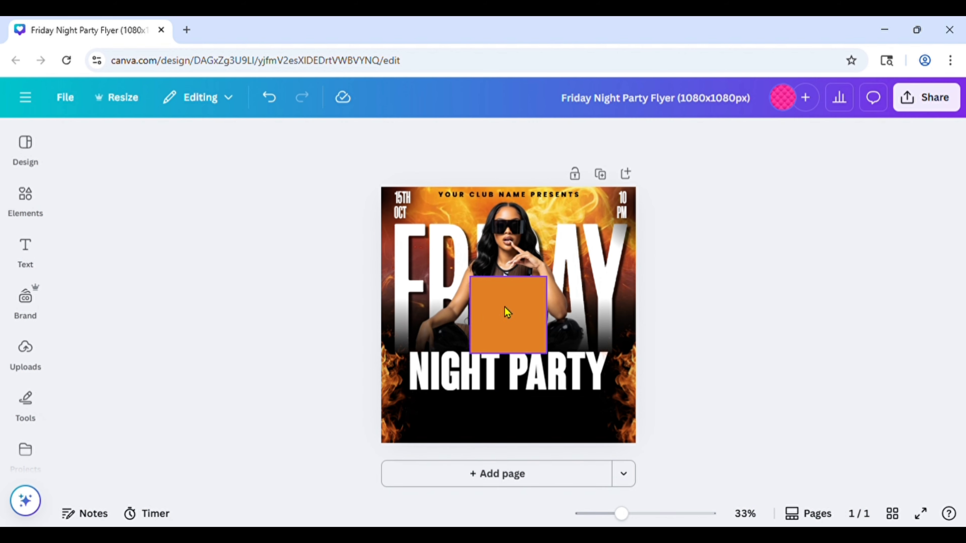
{"action": "left_click_drag", "start_coordinate": [494, 317], "coordinate": [495, 377]}
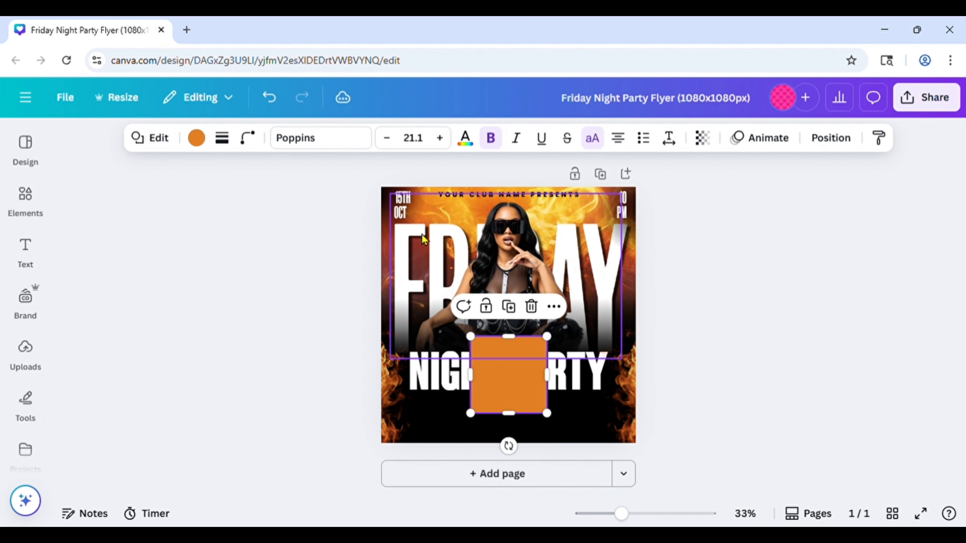
Recolour the square with the darker custom orange #BD6D23
{"action": "left_click", "coordinate": [197, 141]}
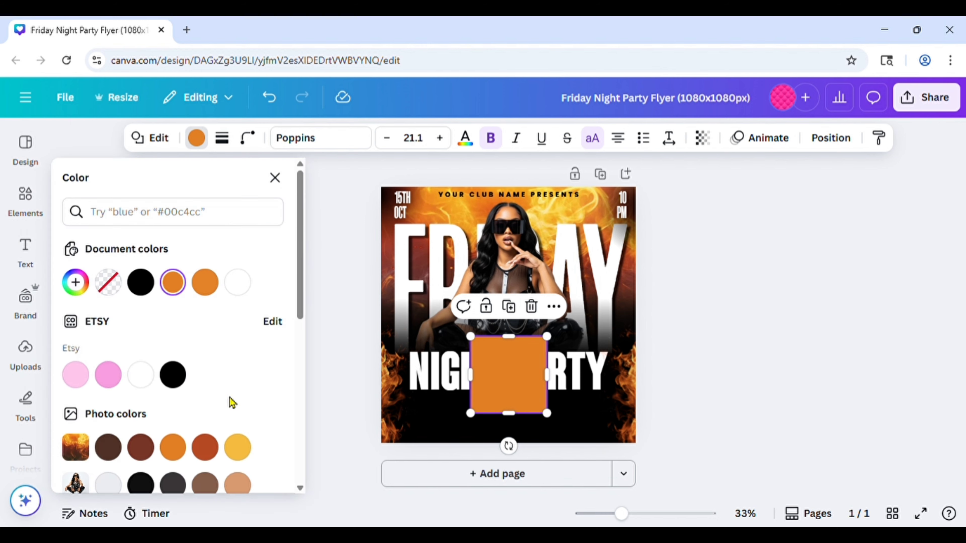
{"action": "scroll", "coordinate": [225, 398], "scroll_direction": "down", "scroll_amount": 2}
{"action": "scroll", "coordinate": [201, 389], "scroll_direction": "up", "scroll_amount": 2}
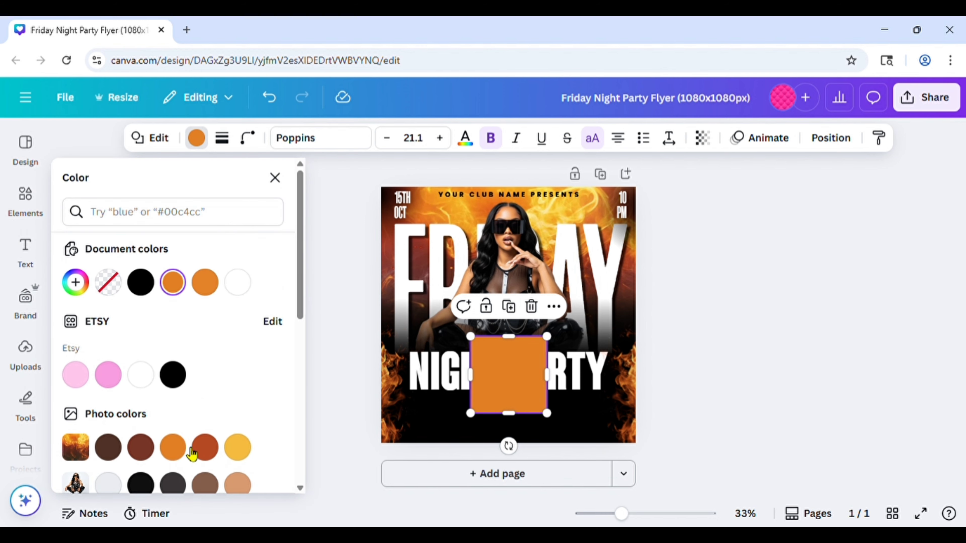
{"action": "left_click", "coordinate": [75, 283]}
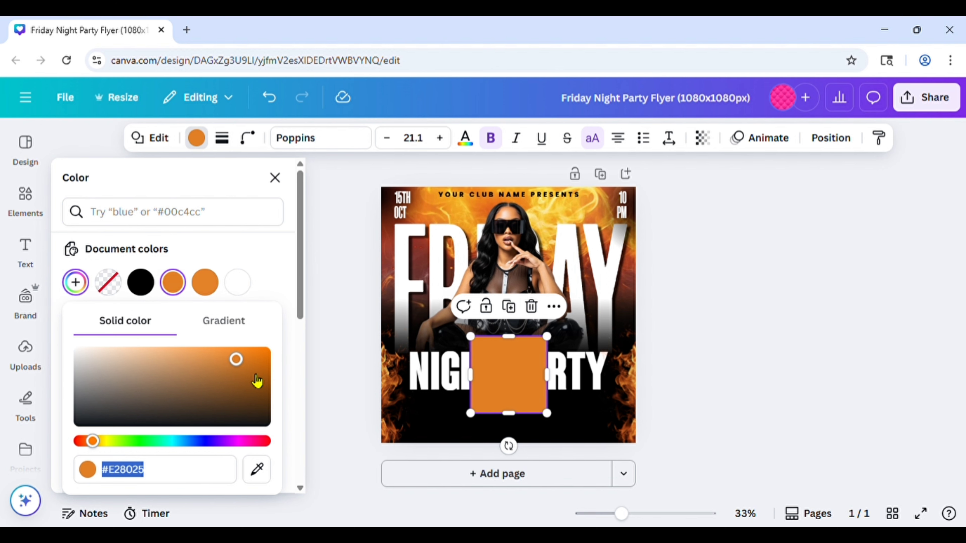
{"action": "left_click_drag", "start_coordinate": [236, 360], "coordinate": [232, 369]}
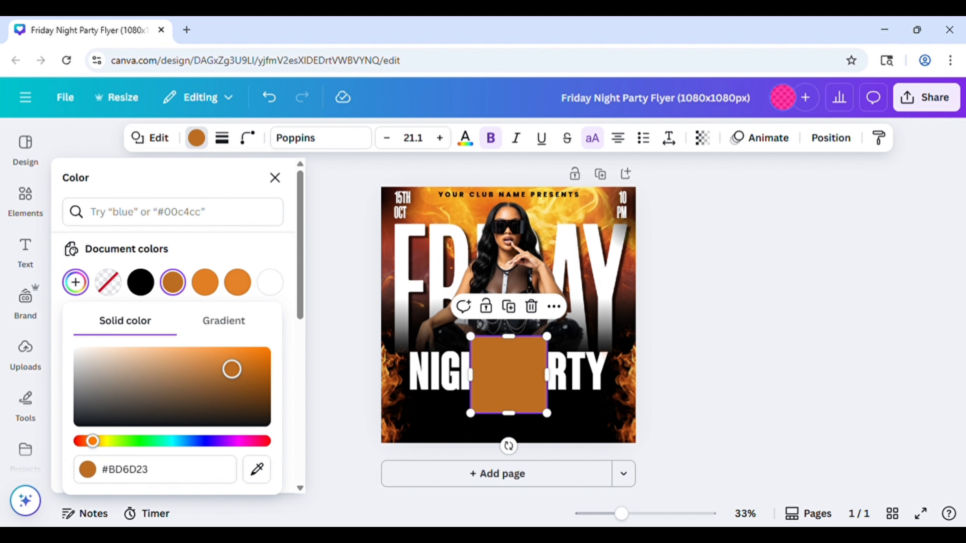
{"action": "left_click", "coordinate": [696, 271]}
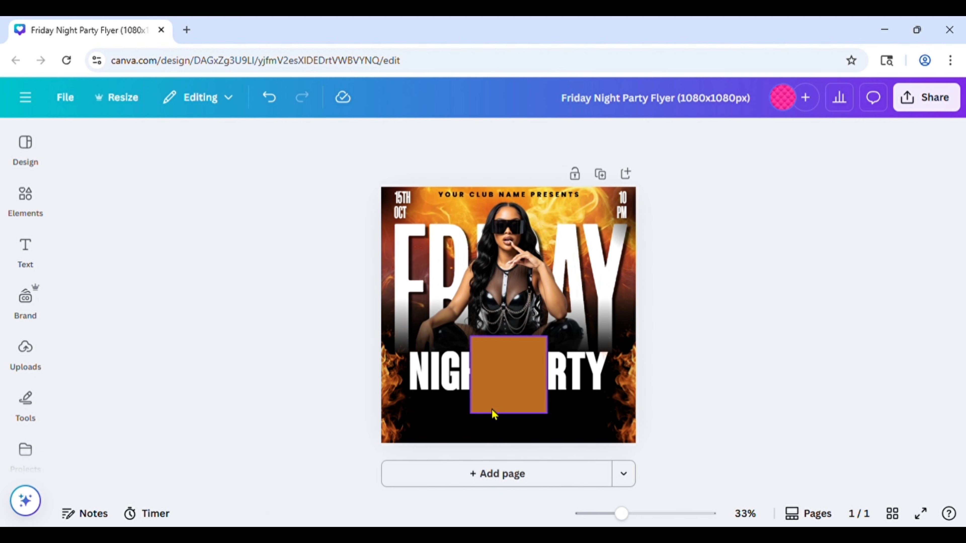
Flatten the square into a thin bar, tilt it slightly upward to the right and place it along NIGHT PARTY's lower edge
{"action": "left_click", "coordinate": [511, 401]}
{"action": "left_click_drag", "start_coordinate": [565, 415], "coordinate": [575, 357]}
{"action": "left_click_drag", "start_coordinate": [535, 389], "coordinate": [531, 436]}
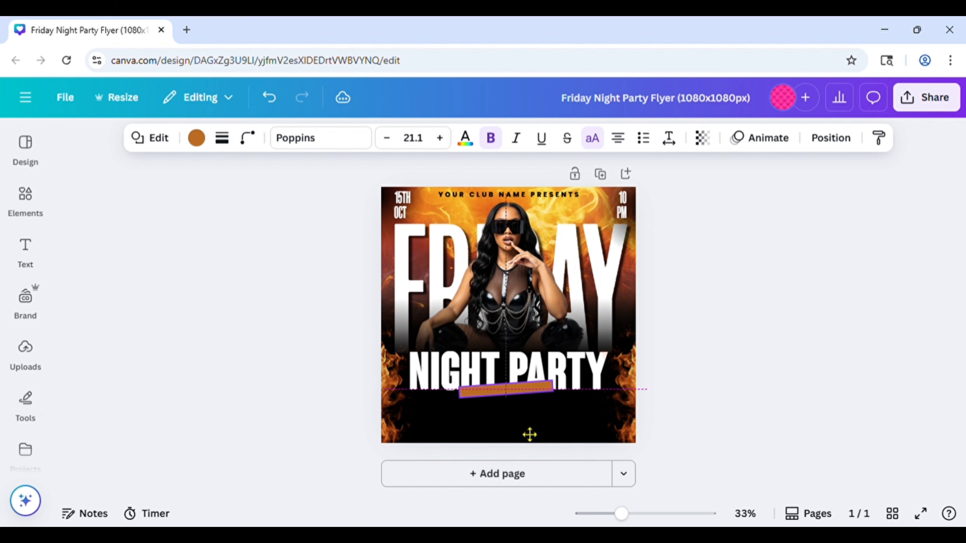
Nudge the orange bar slightly down along NIGHT PARTY's lower edge and check its placement up close
{"action": "left_click", "coordinate": [722, 349]}
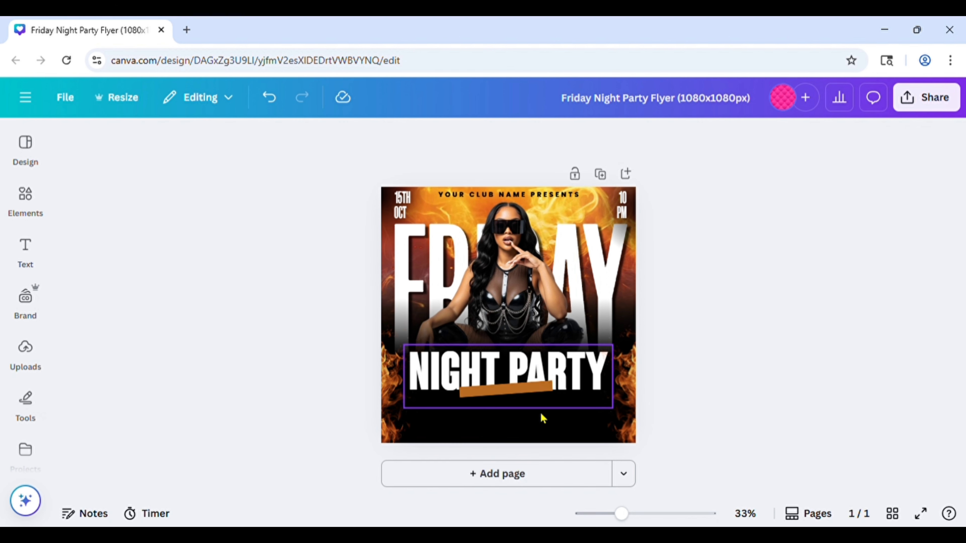
{"action": "left_click", "coordinate": [513, 394]}
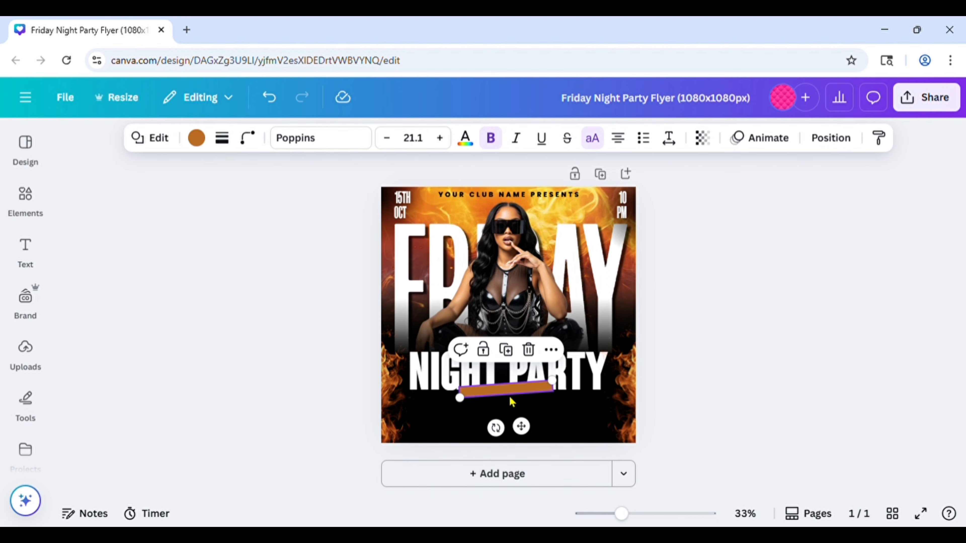
{"action": "left_click_drag", "start_coordinate": [507, 441], "coordinate": [502, 447]}
{"action": "left_click", "coordinate": [520, 388]}
{"action": "left_click", "coordinate": [525, 392]}
{"action": "key", "text": "Down"}
{"action": "key", "text": "Down"}
{"action": "key", "text": "Down"}
{"action": "key", "text": "Down"}
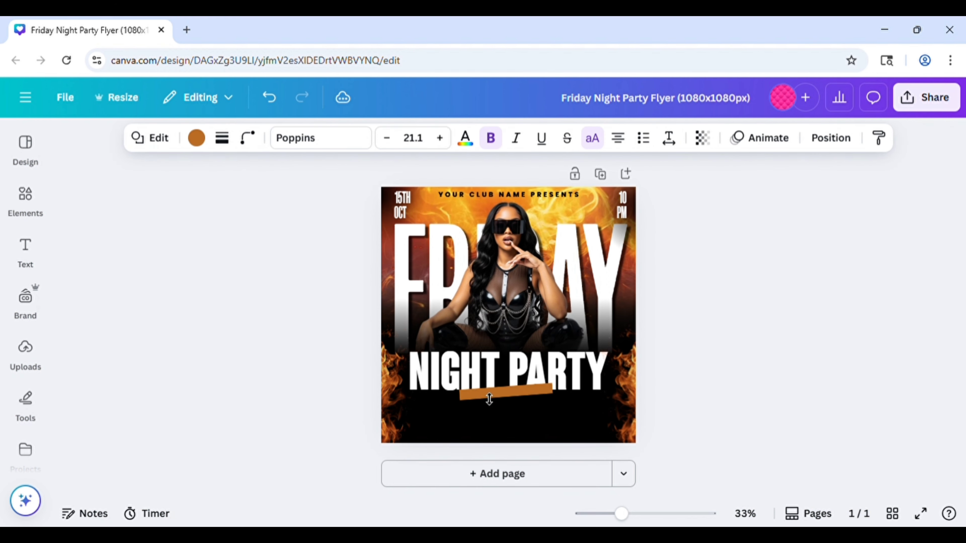
{"action": "left_click", "coordinate": [731, 312]}
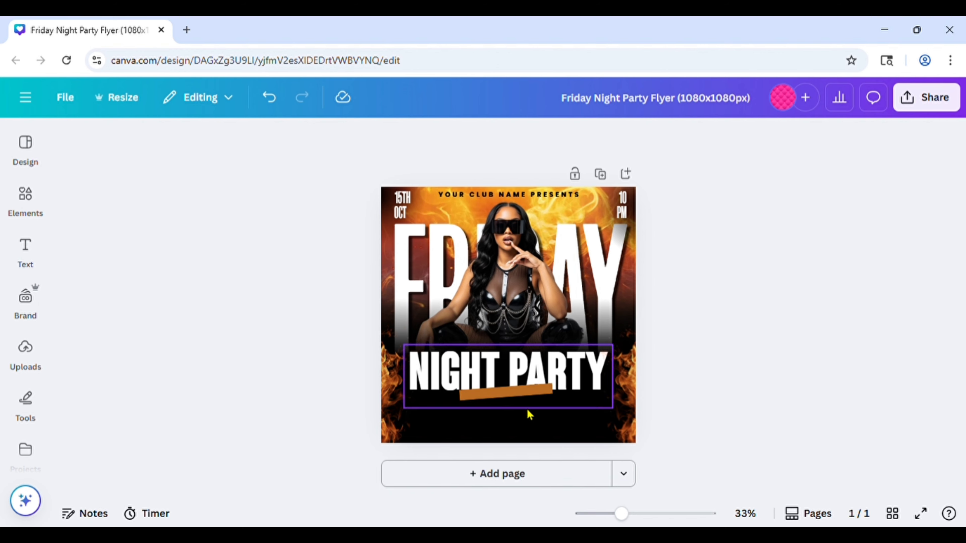
{"action": "left_click", "coordinate": [503, 392]}
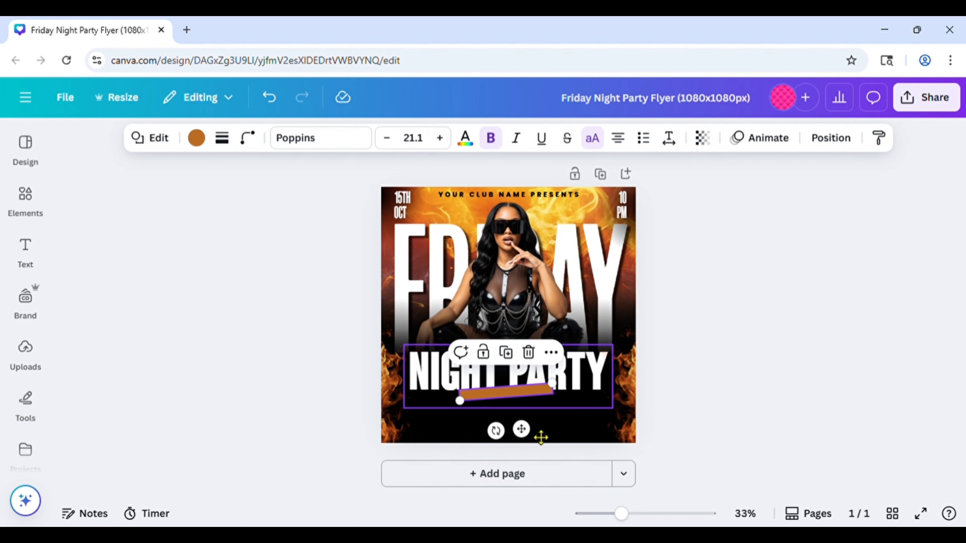
{"action": "left_click_drag", "start_coordinate": [621, 513], "coordinate": [650, 514]}
{"action": "scroll", "coordinate": [591, 404], "scroll_direction": "down", "scroll_amount": 2}
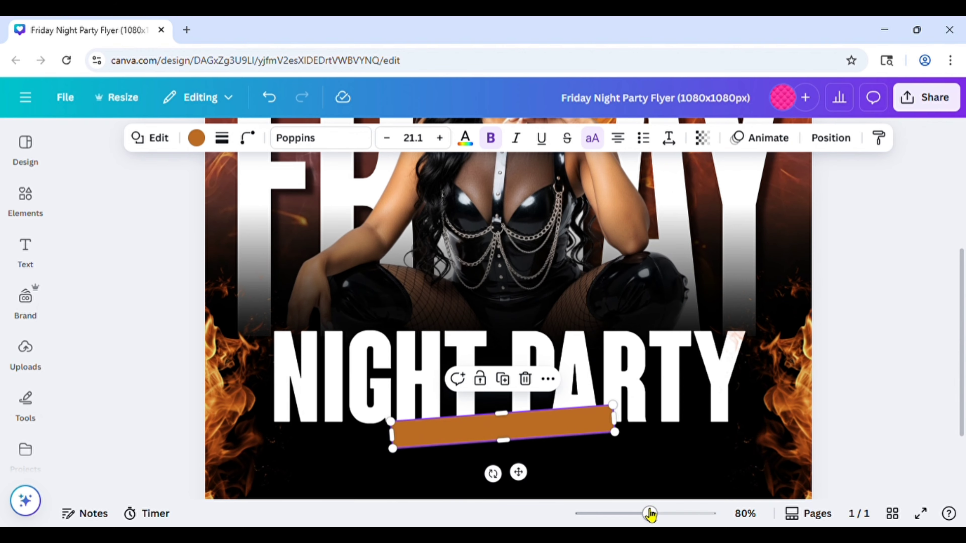
{"action": "left_click_drag", "start_coordinate": [649, 514], "coordinate": [623, 514]}
{"action": "left_click", "coordinate": [765, 367]}
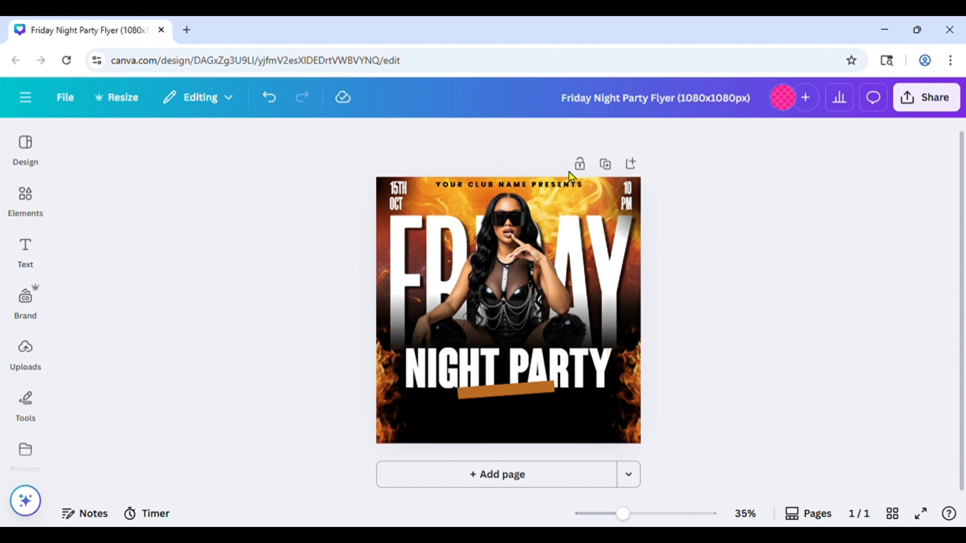
Duplicate the club name line and place the copy over the orange bar, tilted to match it
{"action": "left_click", "coordinate": [549, 186]}
{"action": "left_click", "coordinate": [521, 228]}
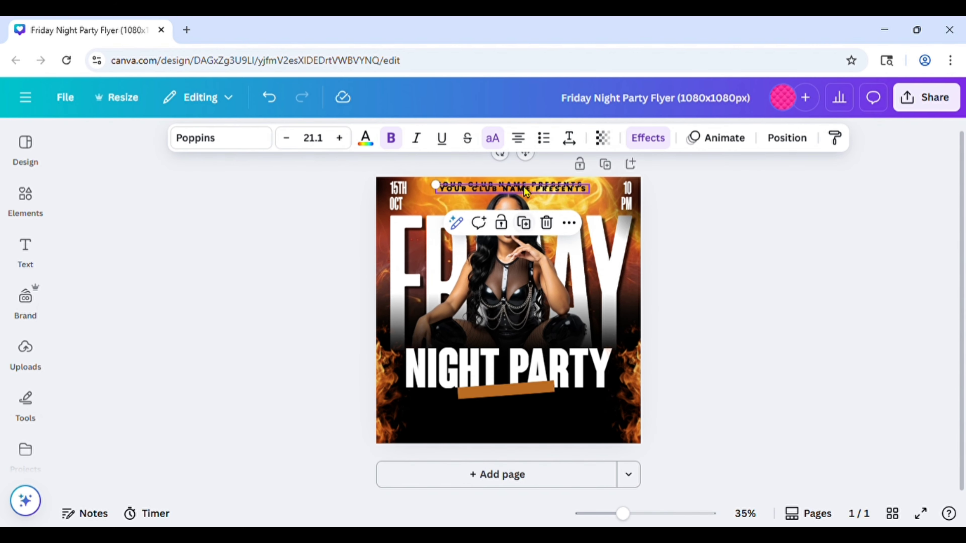
{"action": "left_click_drag", "start_coordinate": [520, 190], "coordinate": [525, 289]}
{"action": "left_click_drag", "start_coordinate": [514, 395], "coordinate": [492, 427]}
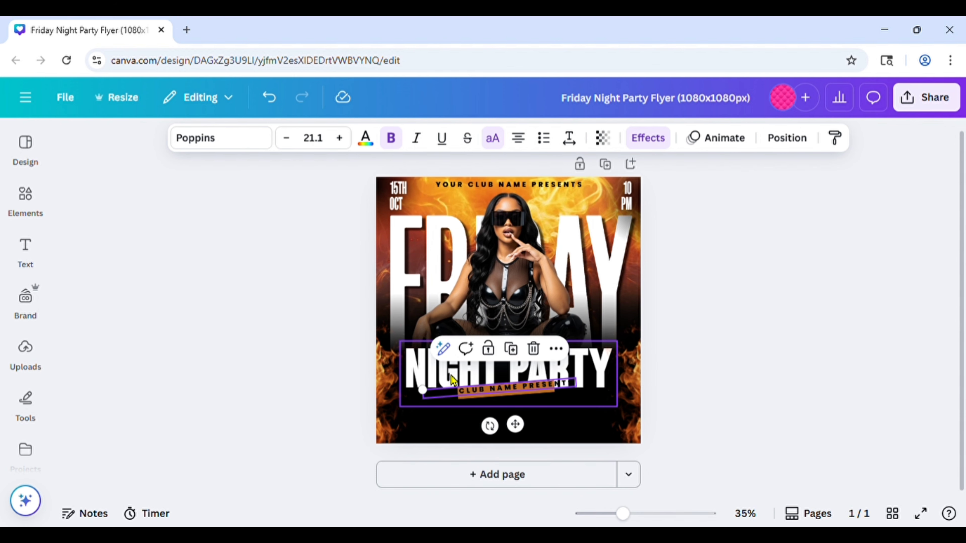
Set the letter spacing of the tilted text copy on the bar to 0
{"action": "left_click", "coordinate": [570, 138]}
{"action": "left_click_drag", "start_coordinate": [558, 205], "coordinate": [519, 213]}
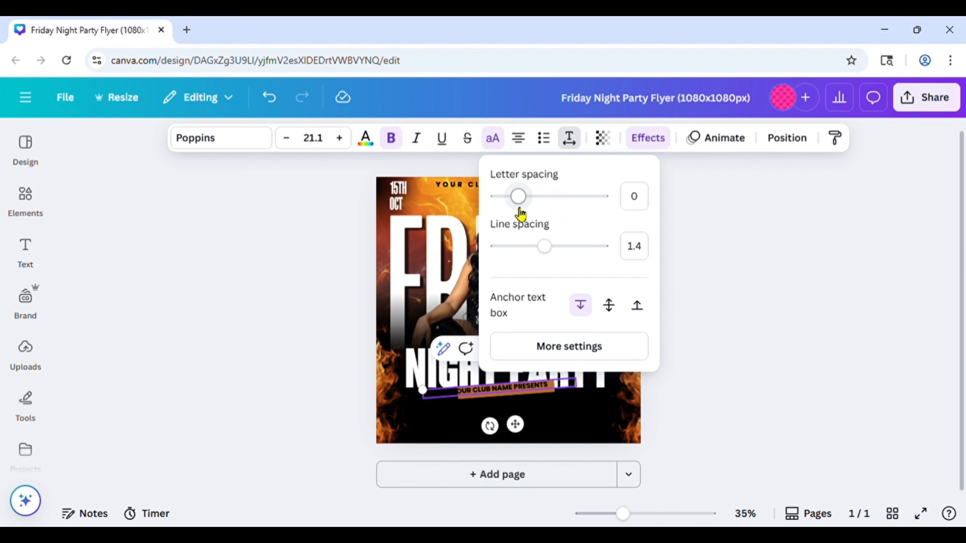
{"action": "left_click", "coordinate": [687, 280]}
Centre the tilted text on the orange bar and replace its wording with SPECIAL GUESTS
{"action": "left_click_drag", "start_coordinate": [526, 395], "coordinate": [536, 400]}
{"action": "double_click", "coordinate": [538, 399]}
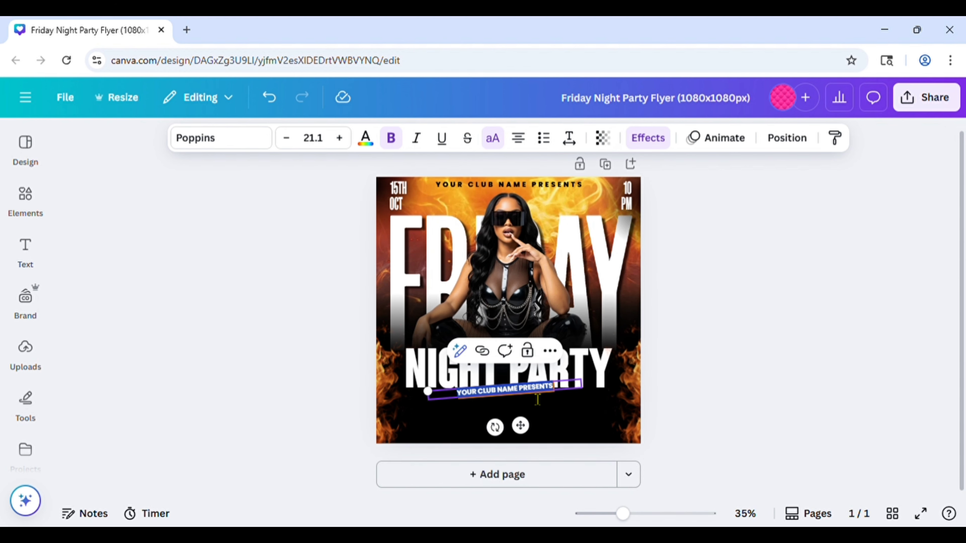
{"action": "type", "text": "SPECIAL"}
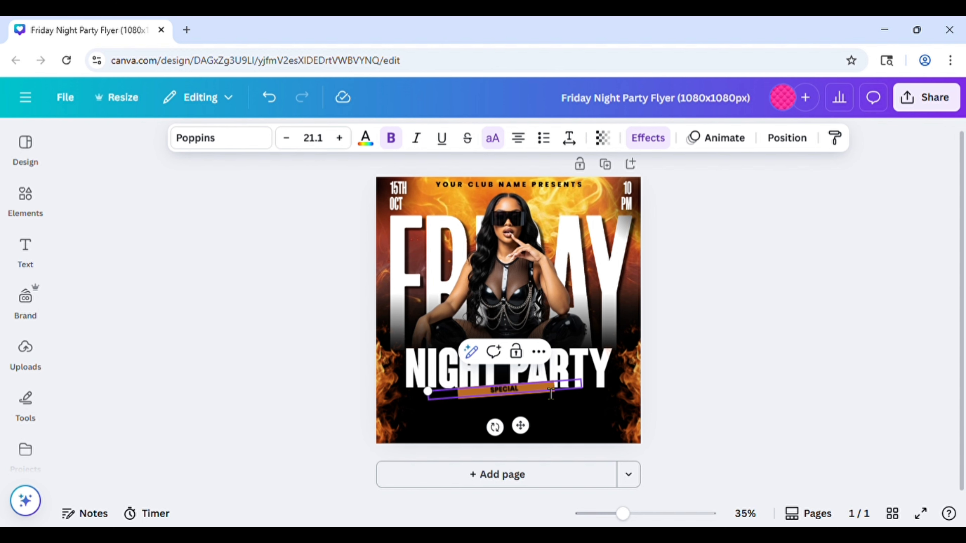
{"action": "type", "text": " GUESTS"}
{"action": "left_click", "coordinate": [671, 353]}
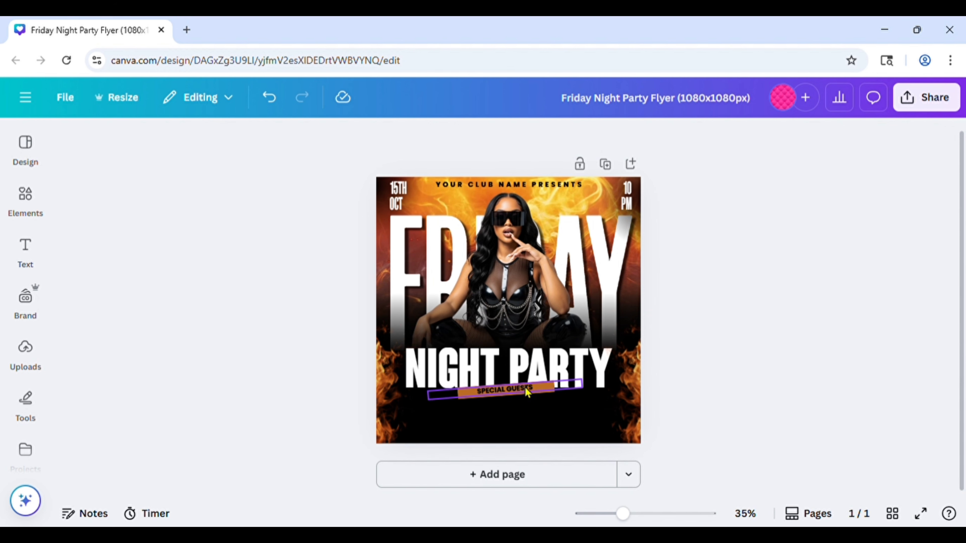
Narrow the SPECIAL GUESTS text box, enlarge the text to size 28.7 and centre it on the bar
{"action": "left_click", "coordinate": [552, 391]}
{"action": "left_click_drag", "start_coordinate": [587, 392], "coordinate": [489, 398]}
{"action": "left_click_drag", "start_coordinate": [480, 434], "coordinate": [537, 436]}
{"action": "left_click_drag", "start_coordinate": [480, 390], "coordinate": [527, 398]}
{"action": "left_click", "coordinate": [699, 368]}
{"action": "left_click", "coordinate": [527, 390]}
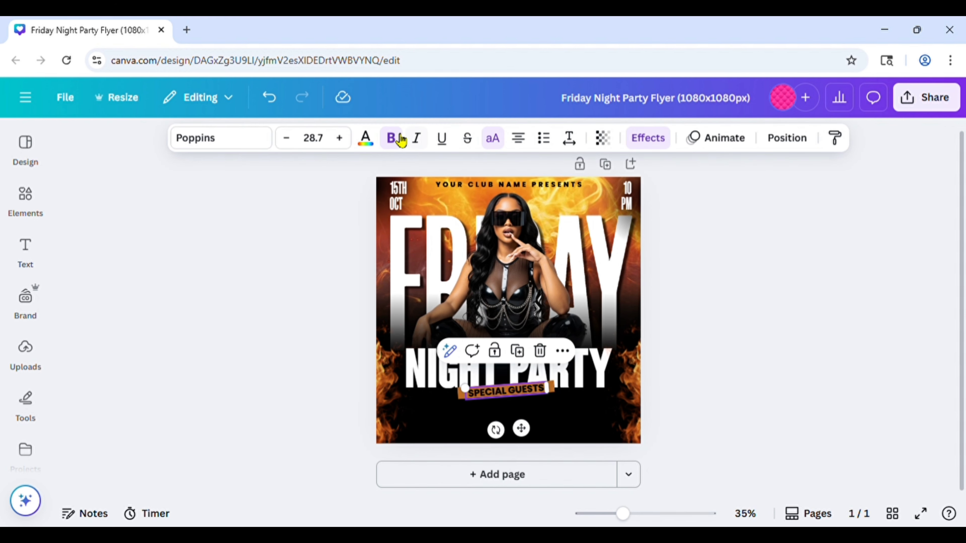
Recolour the SPECIAL GUESTS text white and remove its bold formatting
{"action": "left_click", "coordinate": [365, 139]}
{"action": "left_click", "coordinate": [141, 375]}
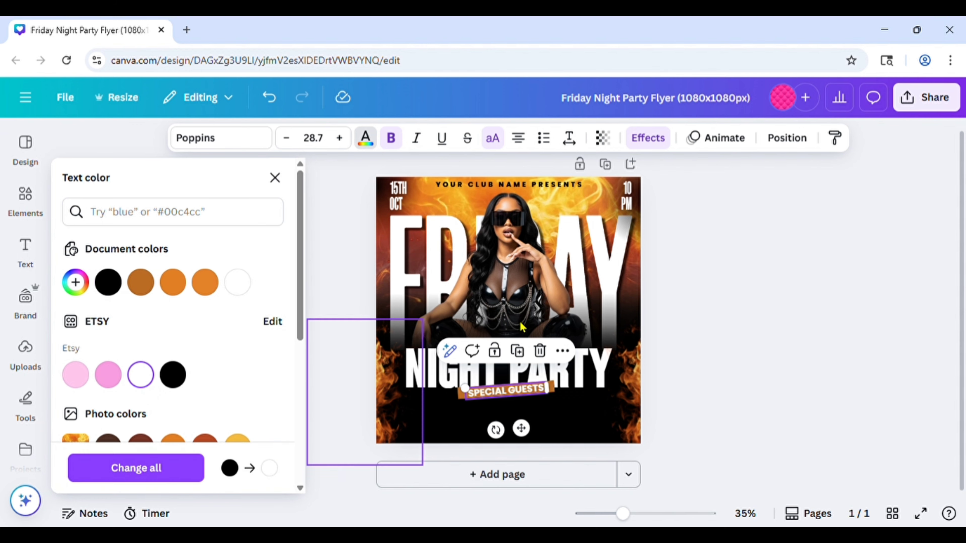
{"action": "left_click", "coordinate": [697, 310]}
{"action": "left_click", "coordinate": [506, 392]}
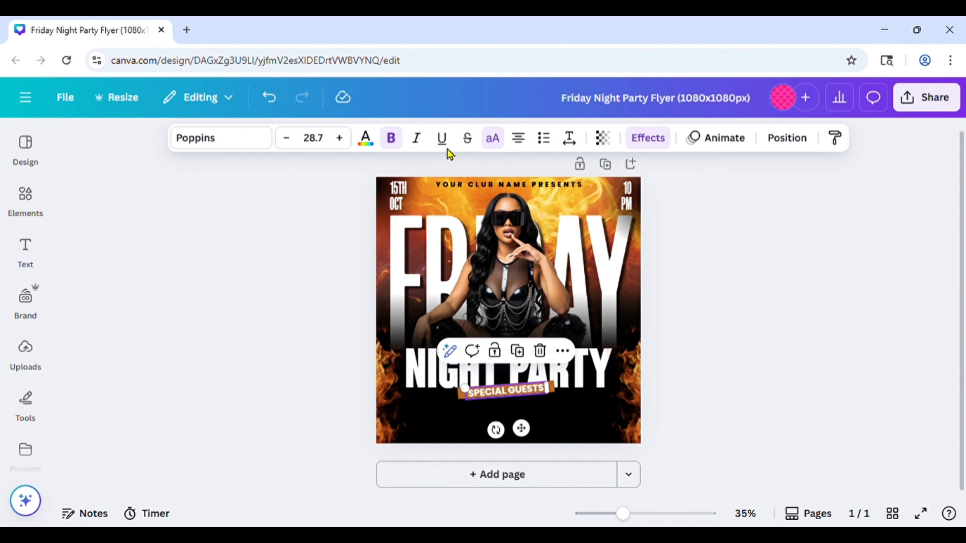
{"action": "left_click", "coordinate": [391, 139]}
{"action": "left_click", "coordinate": [714, 318]}
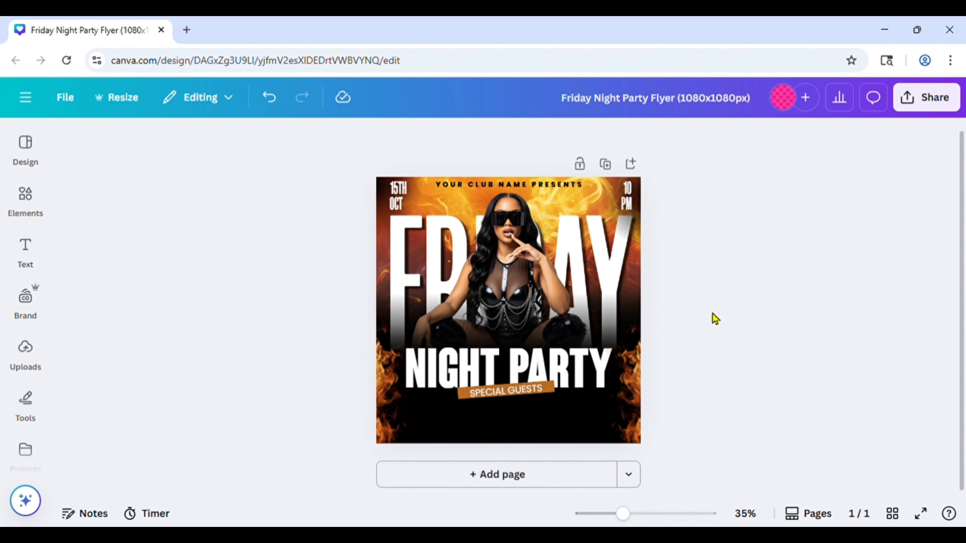
Nudge SPECIAL GUESTS slightly up within the orange bar and increase its letter spacing a little
{"action": "left_click", "coordinate": [531, 392]}
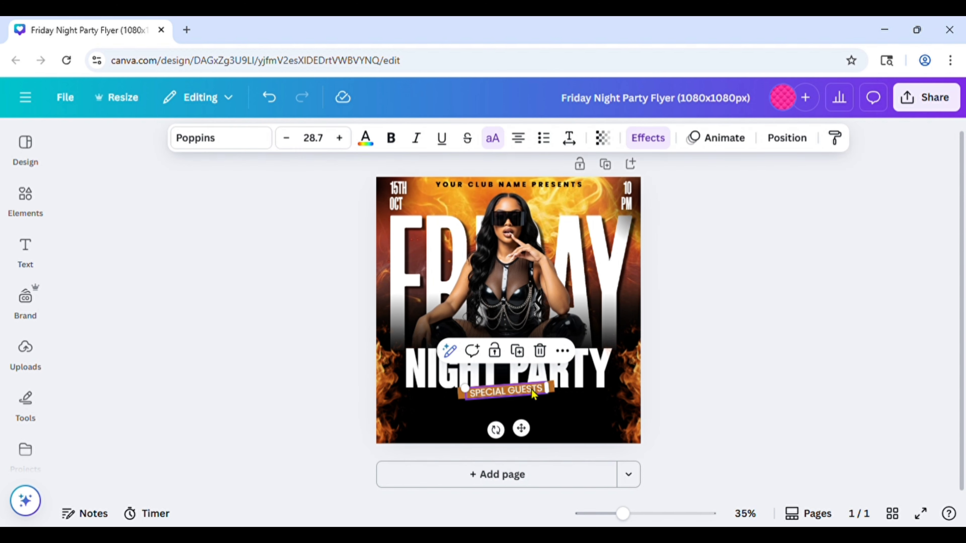
{"action": "key", "text": "Up"}
{"action": "key", "text": "Up"}
{"action": "key", "text": "Up"}
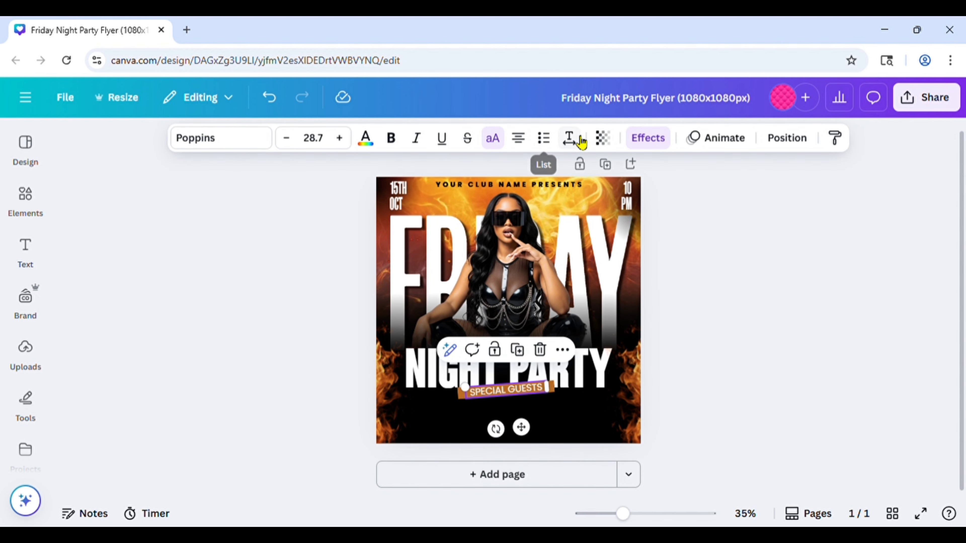
{"action": "left_click", "coordinate": [570, 140]}
{"action": "left_click_drag", "start_coordinate": [524, 208], "coordinate": [527, 210]}
{"action": "left_click", "coordinate": [731, 294]}
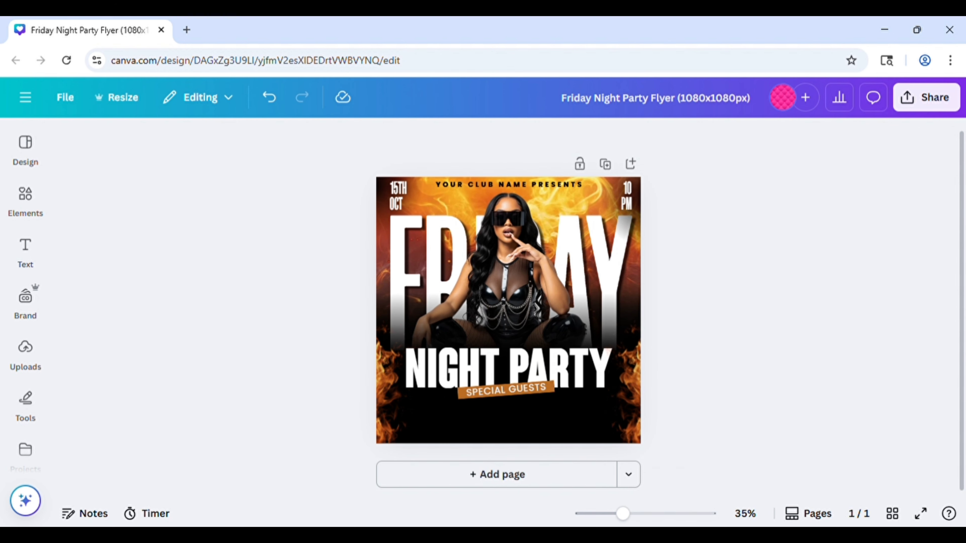
Search the element graphics for "shadow" and add a long, thin shadow strip to the flyer
{"action": "left_click", "coordinate": [25, 196]}
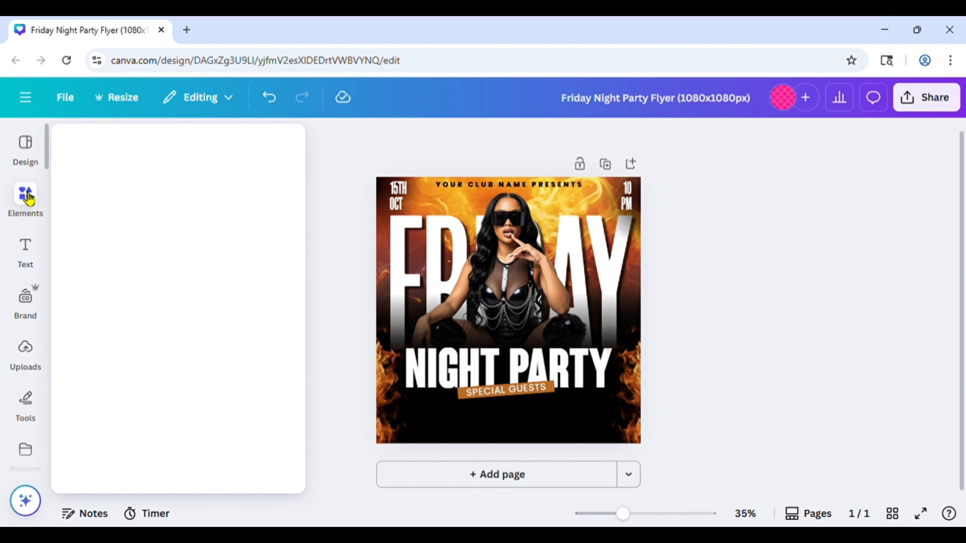
{"action": "left_click", "coordinate": [171, 167]}
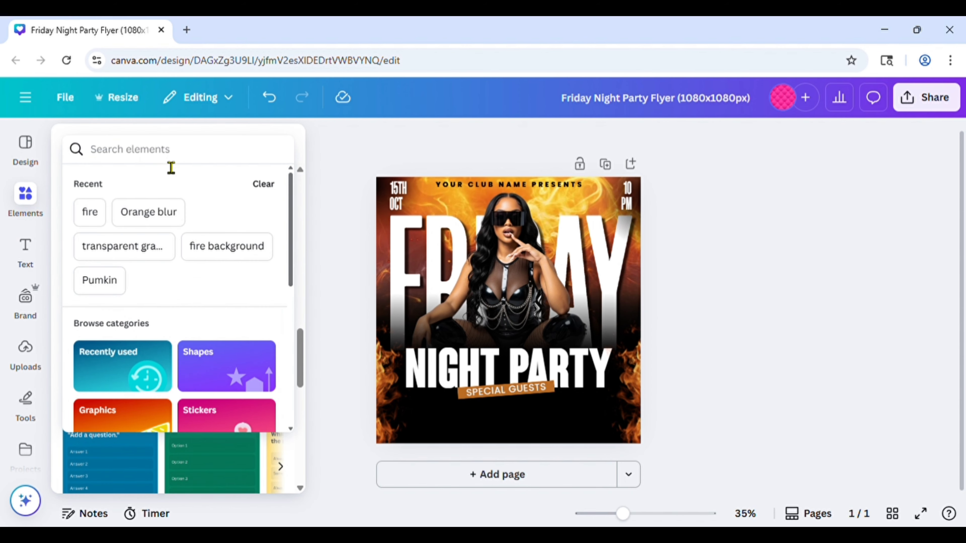
{"action": "type", "text": "shado"}
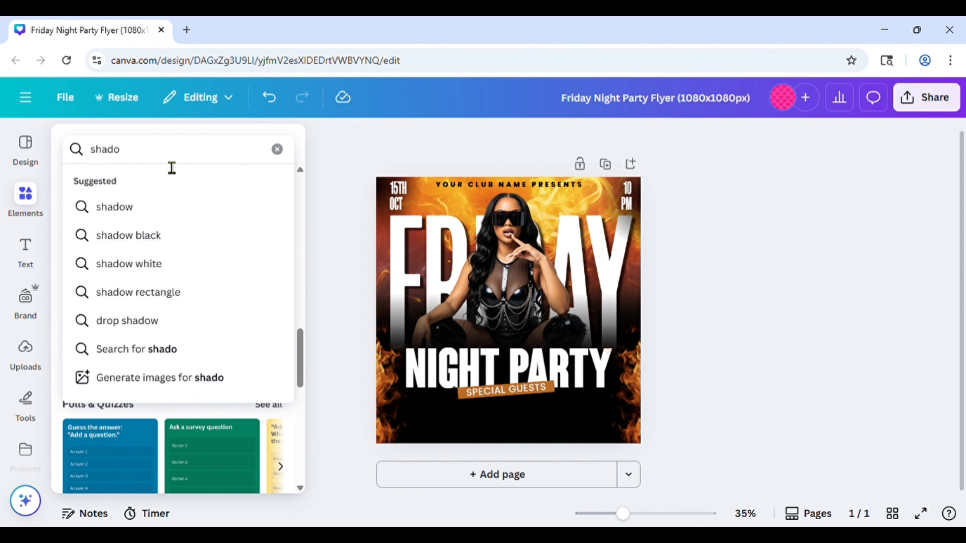
{"action": "type", "text": "w"}
{"action": "key", "text": "Return"}
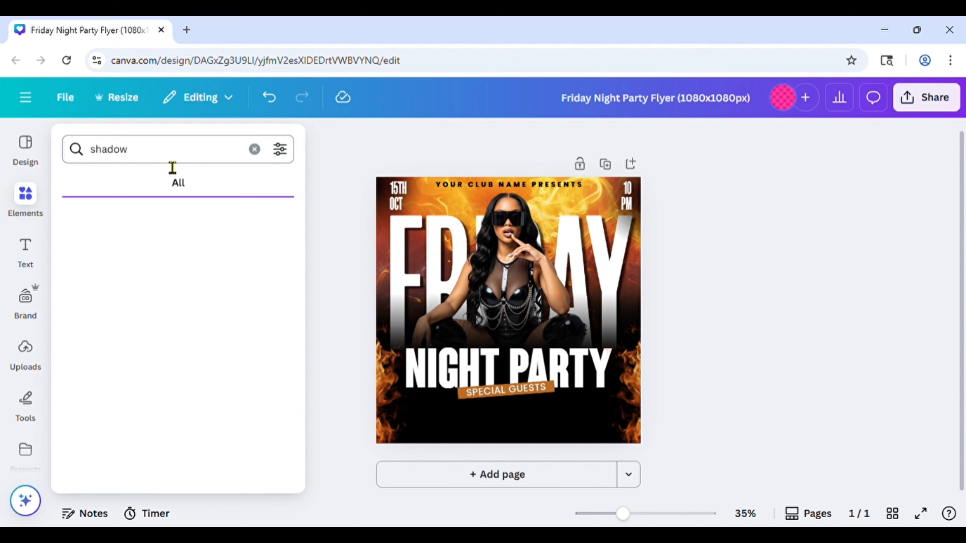
{"action": "left_click", "coordinate": [279, 263]}
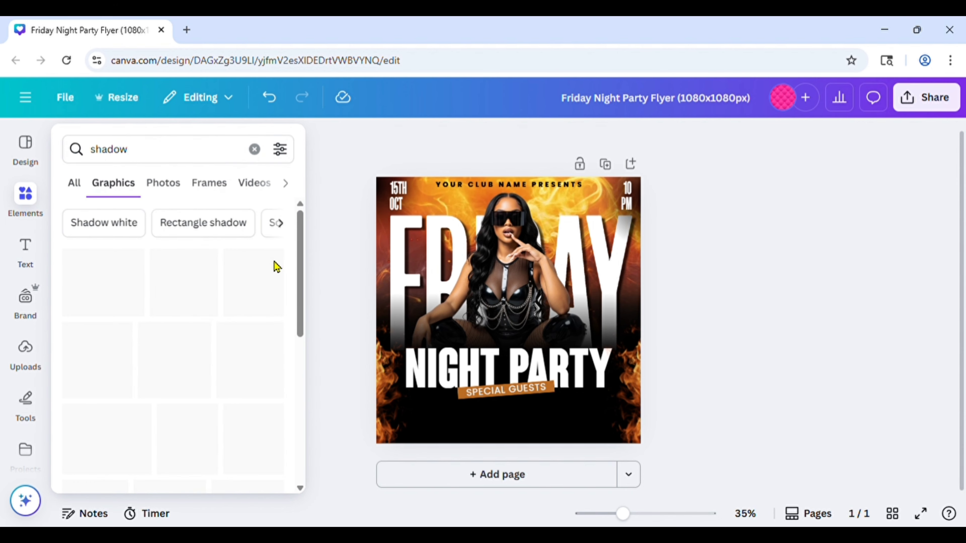
{"action": "scroll", "coordinate": [248, 276], "scroll_direction": "down", "scroll_amount": 5}
{"action": "scroll", "coordinate": [229, 288], "scroll_direction": "down", "scroll_amount": 1}
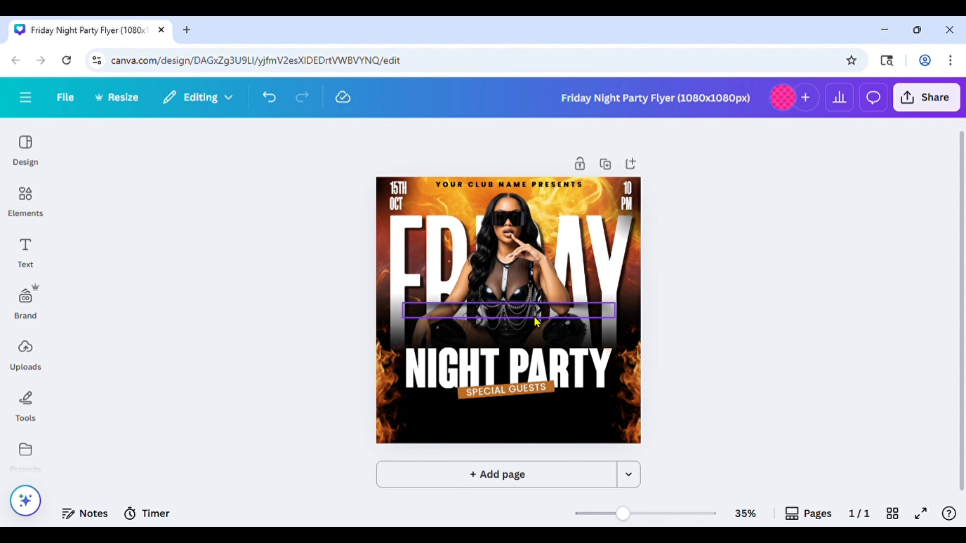
Flip the shadow strip vertically, tilt it like the orange bar and shrink it to fit along the bar's upper edge
{"action": "left_click", "coordinate": [533, 311]}
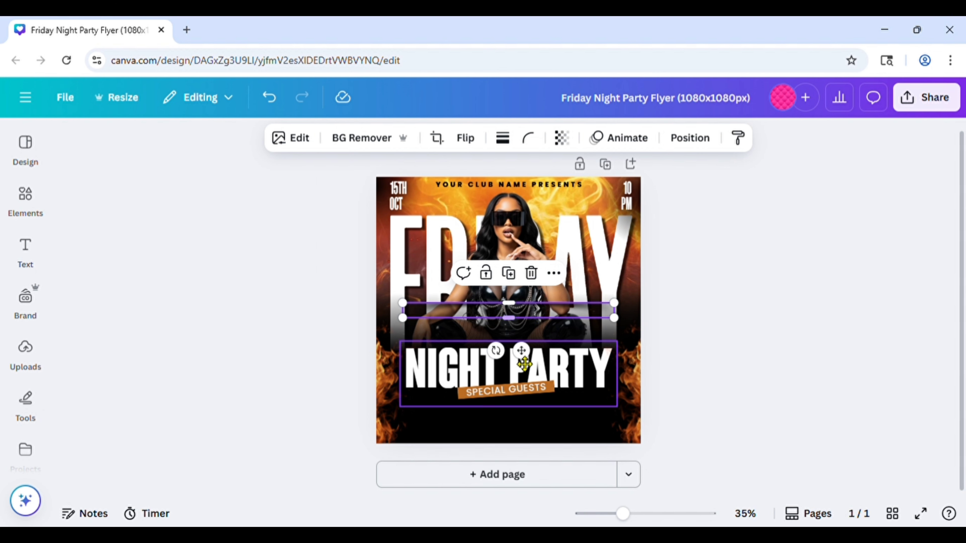
{"action": "left_click_drag", "start_coordinate": [522, 350], "coordinate": [508, 420]}
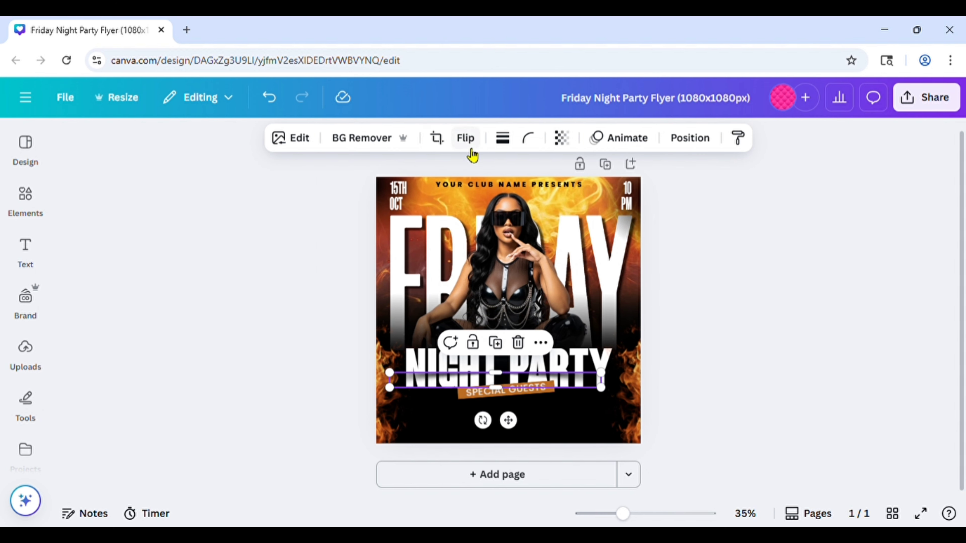
{"action": "left_click", "coordinate": [471, 140]}
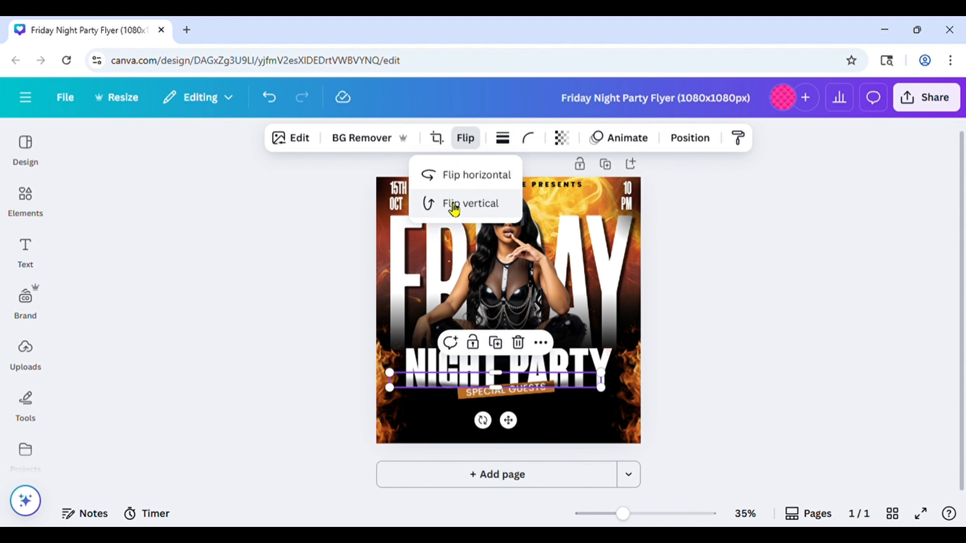
{"action": "left_click_drag", "start_coordinate": [482, 420], "coordinate": [500, 431]}
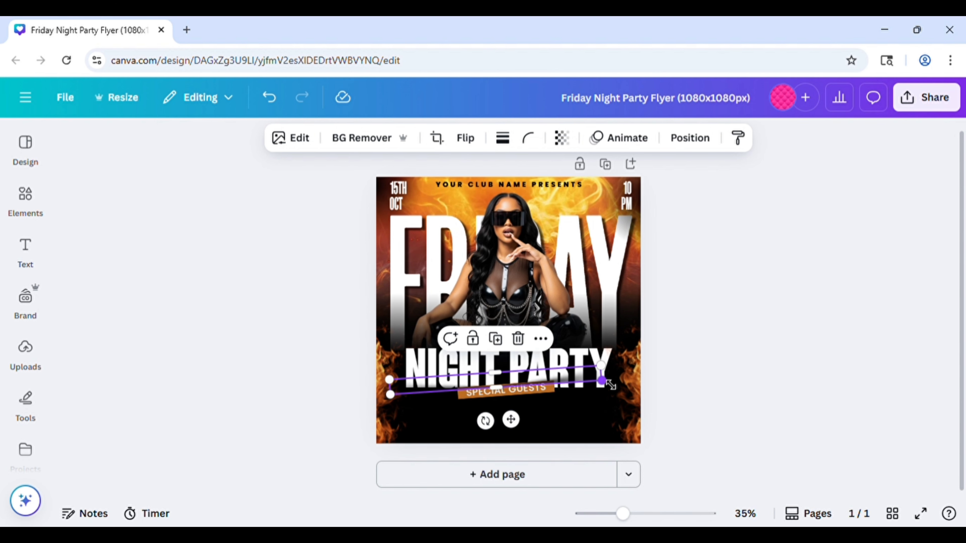
{"action": "left_click_drag", "start_coordinate": [614, 374], "coordinate": [567, 376]}
{"action": "left_click_drag", "start_coordinate": [407, 396], "coordinate": [459, 396]}
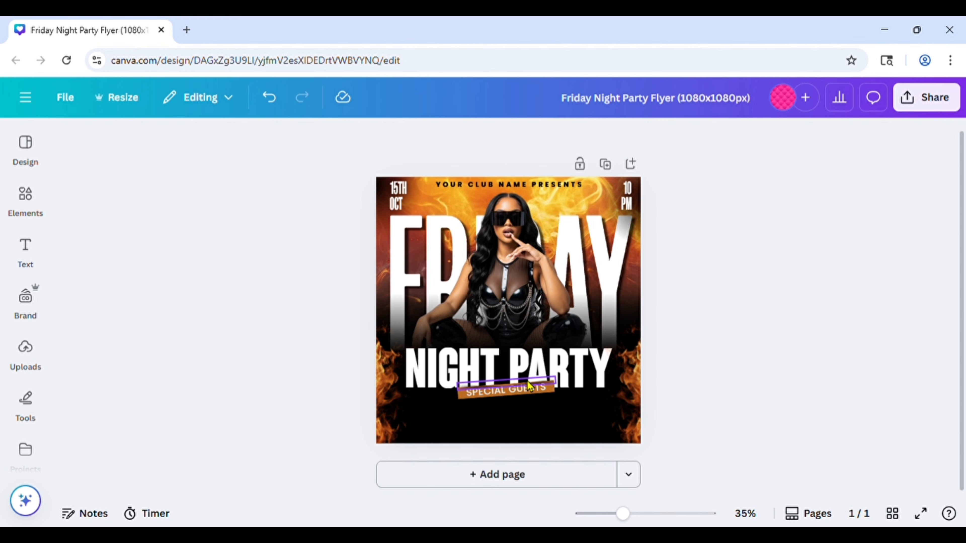
Nudge the shadow strip up slightly along the orange bar and move it one layer backward
{"action": "key", "text": "Up"}
{"action": "key", "text": "Up"}
{"action": "key", "text": "Up"}
{"action": "key", "text": "Up"}
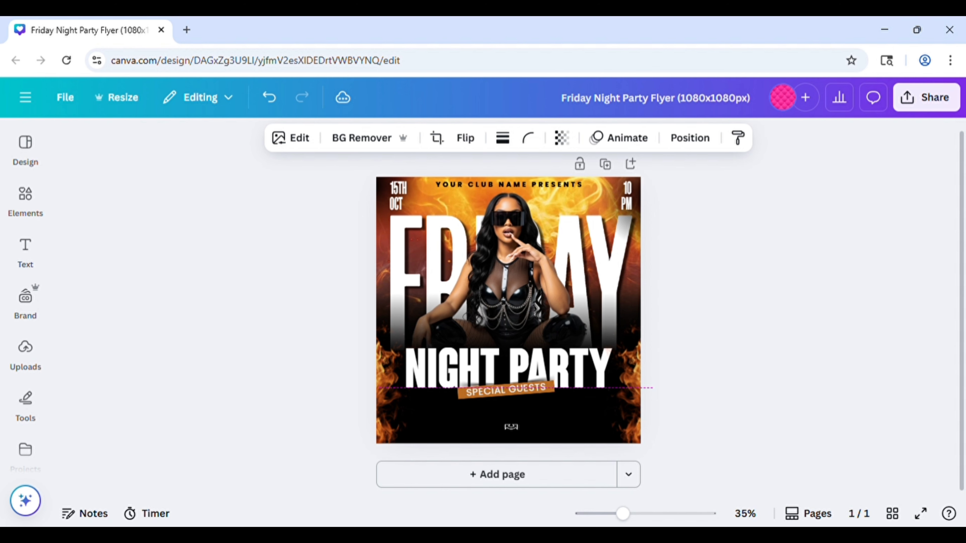
{"action": "left_click", "coordinate": [690, 138]}
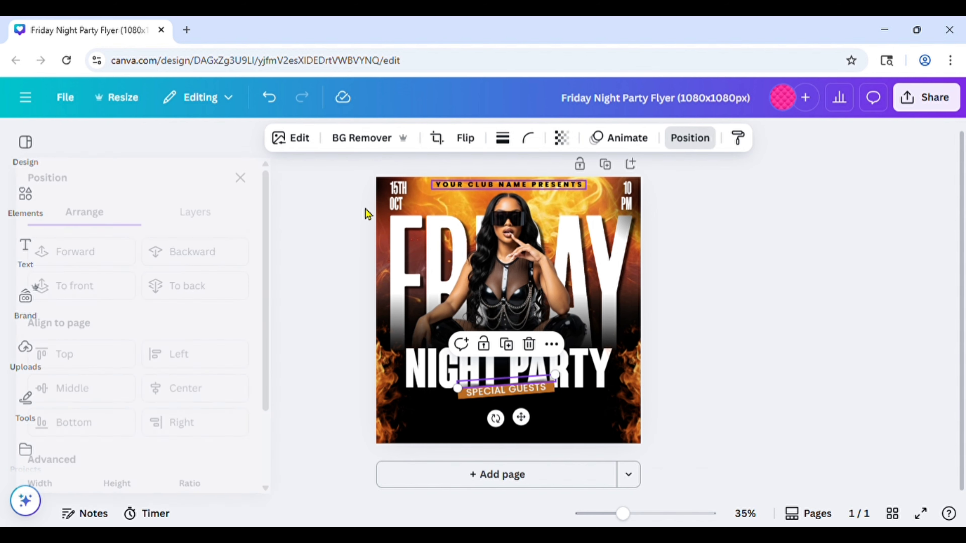
{"action": "left_click", "coordinate": [212, 260]}
{"action": "left_click", "coordinate": [695, 348]}
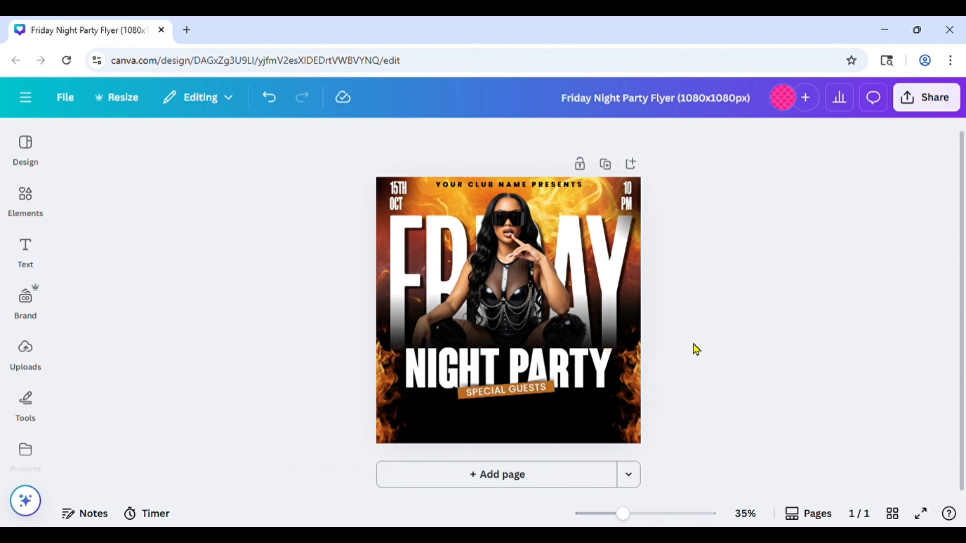
Enlarge the shadow strip very slightly from its lower-left corner to fit the orange bar
{"action": "left_click", "coordinate": [473, 385]}
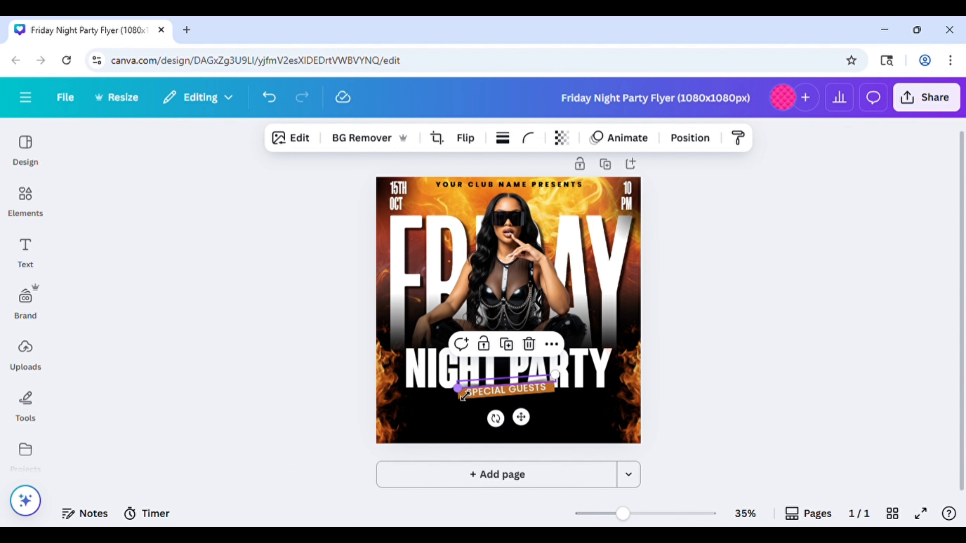
{"action": "left_click_drag", "start_coordinate": [463, 398], "coordinate": [461, 399]}
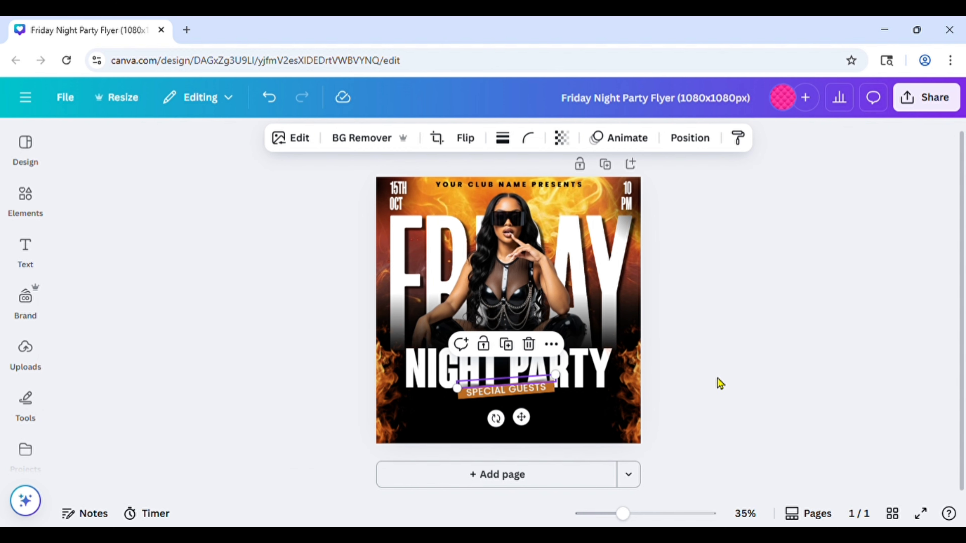
{"action": "left_click", "coordinate": [718, 384]}
{"action": "left_click", "coordinate": [517, 389]}
{"action": "left_click_drag", "start_coordinate": [517, 389], "coordinate": [517, 389]}
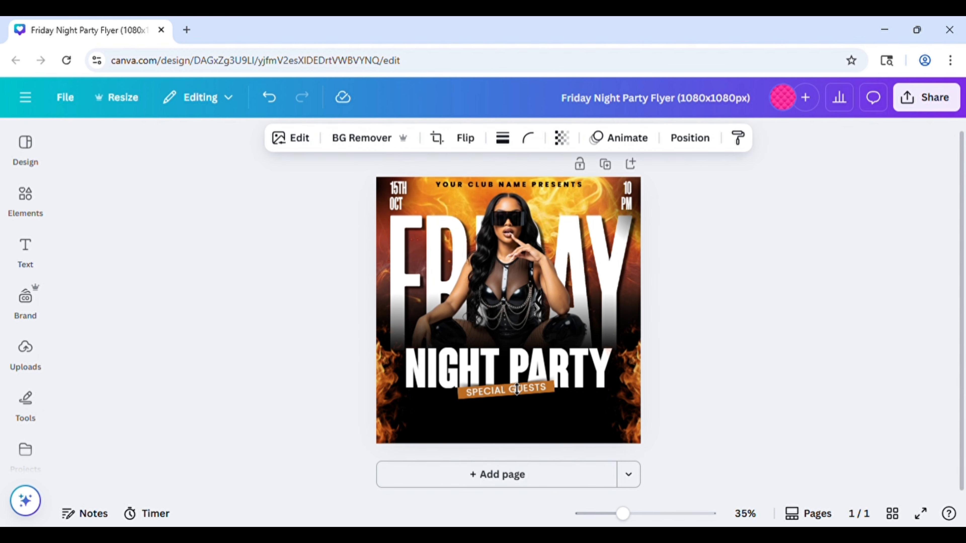
{"action": "left_click", "coordinate": [721, 362]}
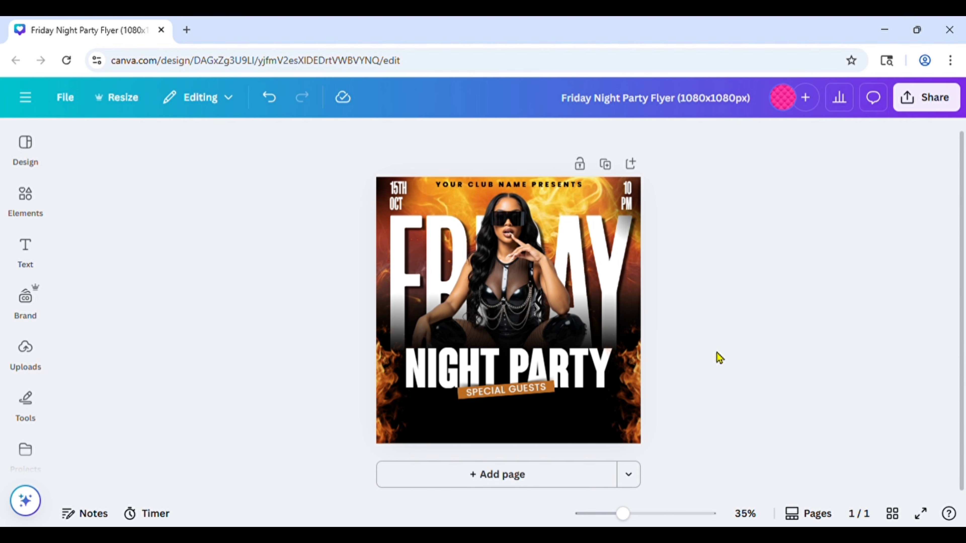
Duplicate the SPECIAL GUESTS text, place the copy below the orange bar, straighten it to horizontal and reduce it to size 26.4
{"action": "left_click", "coordinate": [521, 392]}
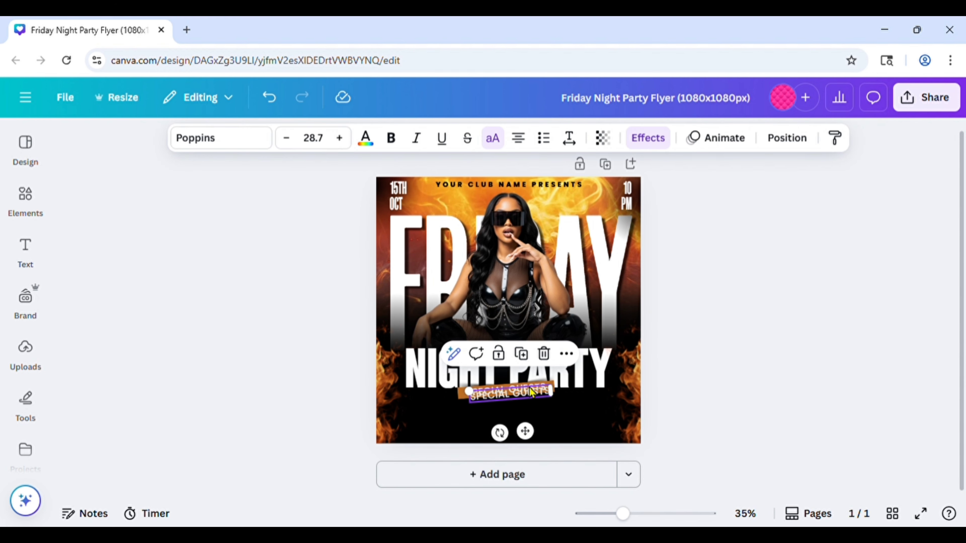
{"action": "left_click_drag", "start_coordinate": [532, 392], "coordinate": [531, 402]}
{"action": "left_click_drag", "start_coordinate": [499, 442], "coordinate": [503, 455]}
{"action": "left_click_drag", "start_coordinate": [521, 414], "coordinate": [480, 409]}
Replace the copied text with the two guest DJs' names joined by an X and widen its box to one line
{"action": "double_click", "coordinate": [503, 408]}
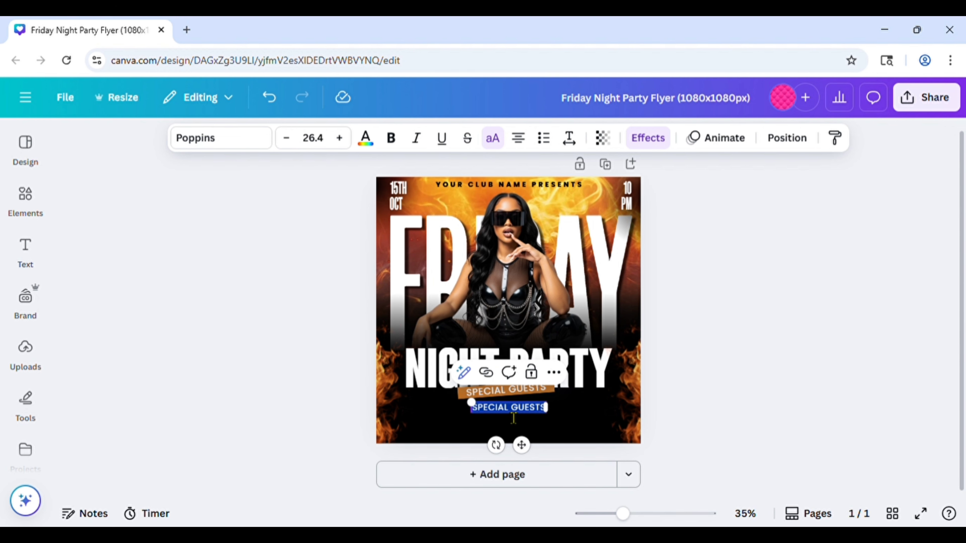
{"action": "type", "text": "DJ PHILLY X"}
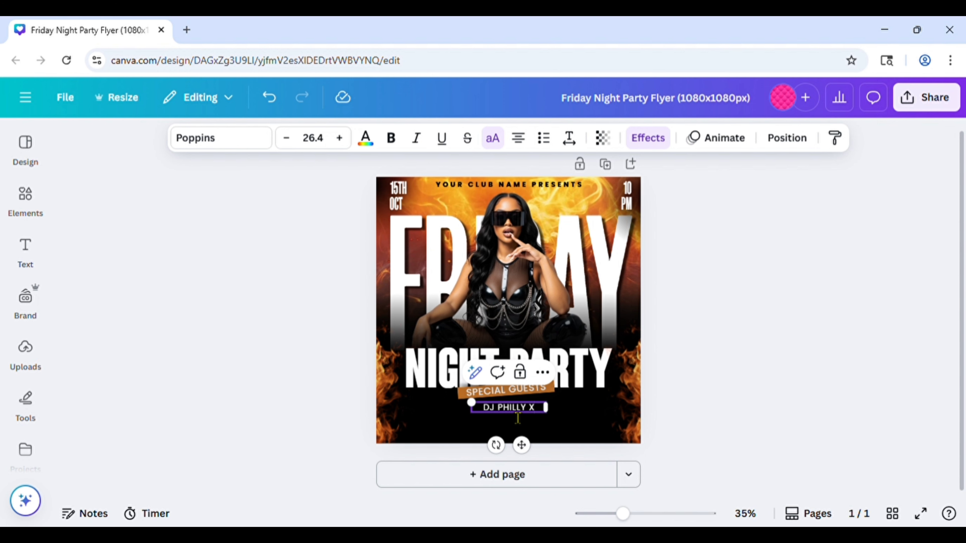
{"action": "type", "text": "DJ MIKE"}
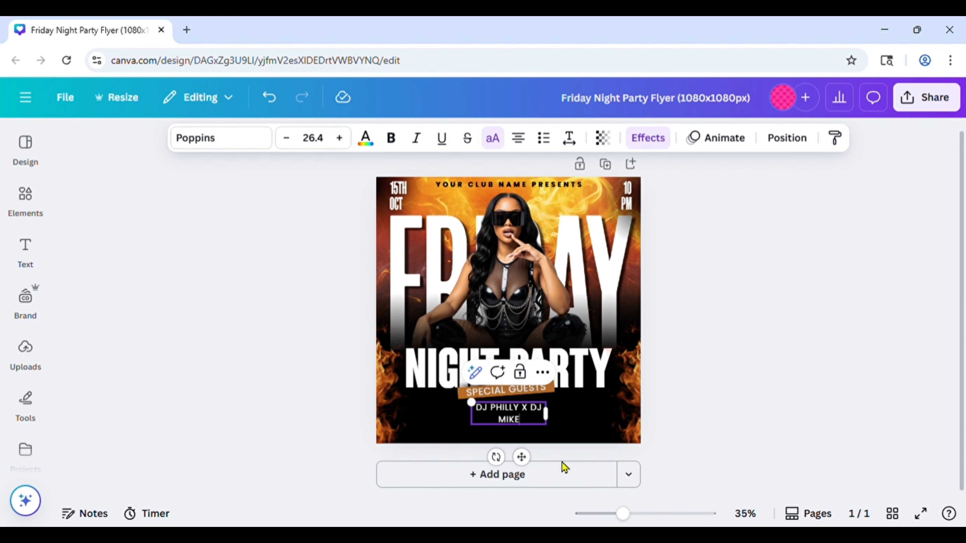
{"action": "left_click_drag", "start_coordinate": [555, 420], "coordinate": [583, 418]}
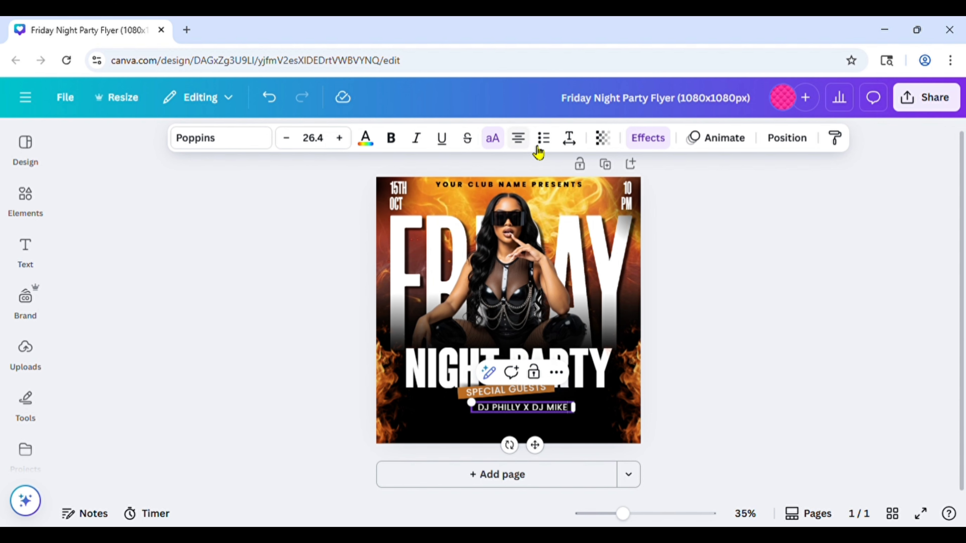
Set the DJ names line's letter spacing to -62 and centre the line below the SPECIAL GUESTS bar
{"action": "left_click", "coordinate": [575, 136]}
{"action": "left_click_drag", "start_coordinate": [527, 203], "coordinate": [516, 206]}
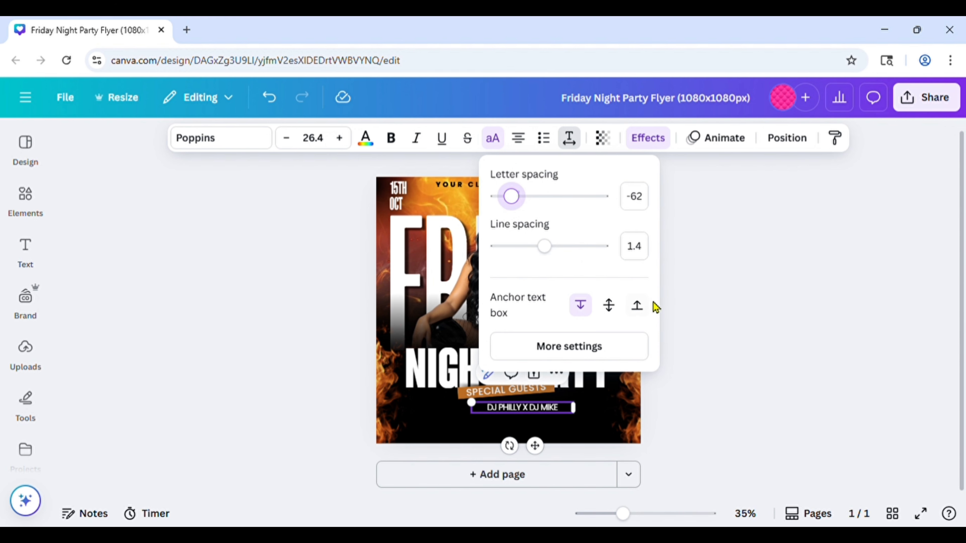
{"action": "left_click", "coordinate": [688, 278]}
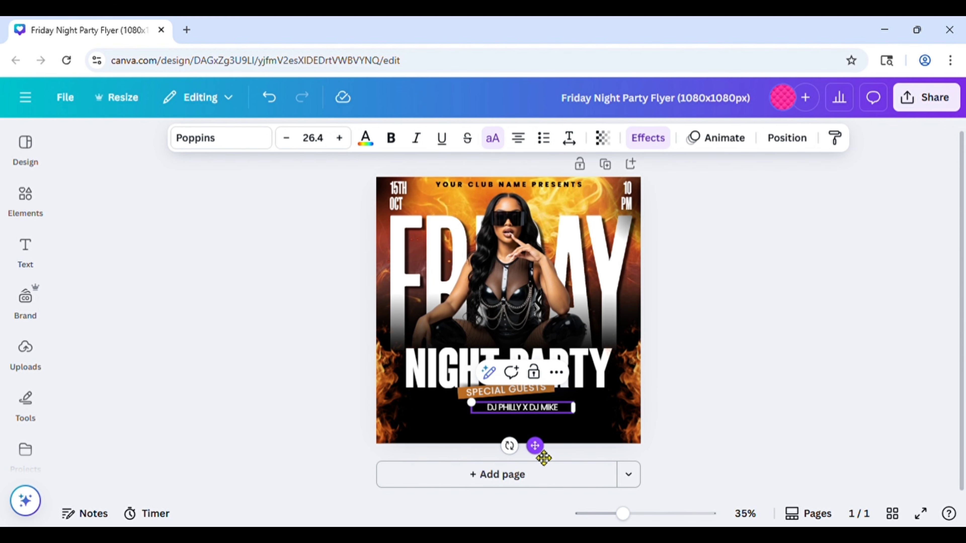
{"action": "left_click_drag", "start_coordinate": [535, 446], "coordinate": [531, 462]}
{"action": "left_click", "coordinate": [738, 365]}
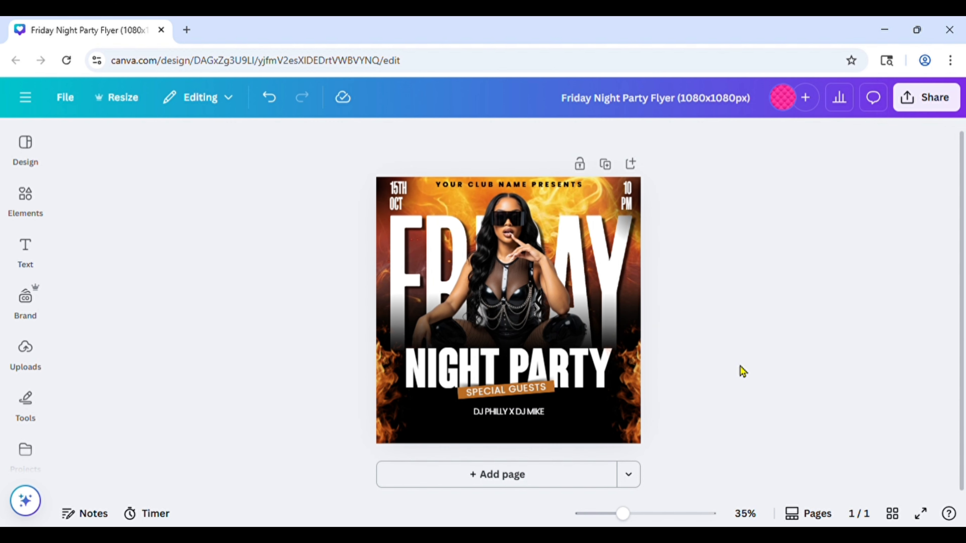
Nudge the DJ names line up slightly and give it a white outline effect with thickness 4
{"action": "left_click", "coordinate": [511, 416]}
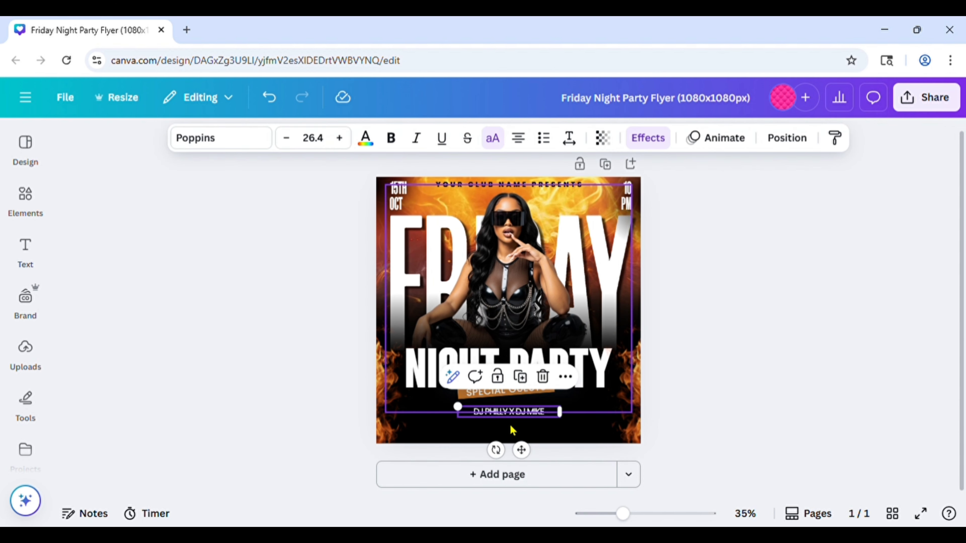
{"action": "key", "text": "Up"}
{"action": "key", "text": "Up"}
{"action": "key", "text": "Up"}
{"action": "left_click", "coordinate": [660, 144]}
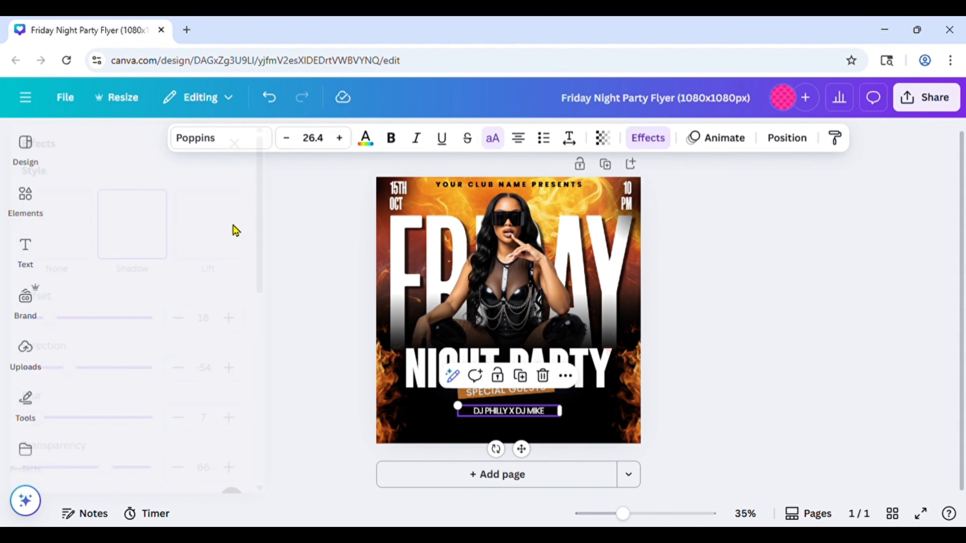
{"action": "scroll", "coordinate": [211, 281], "scroll_direction": "down", "scroll_amount": 5}
{"action": "left_click", "coordinate": [244, 309]}
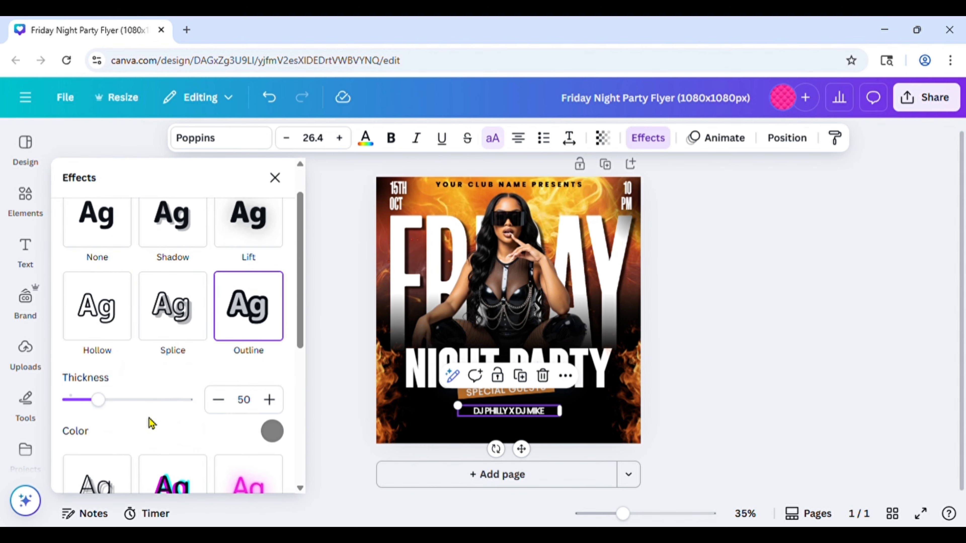
{"action": "left_click", "coordinate": [271, 432]}
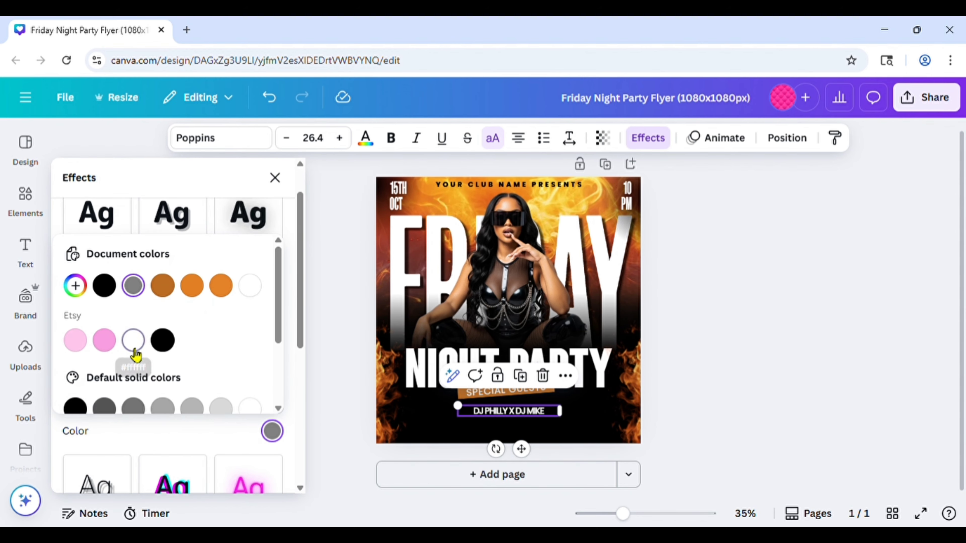
{"action": "left_click", "coordinate": [133, 340]}
{"action": "left_click", "coordinate": [98, 179]}
{"action": "left_click_drag", "start_coordinate": [93, 411], "coordinate": [71, 412]}
{"action": "left_click", "coordinate": [271, 400]}
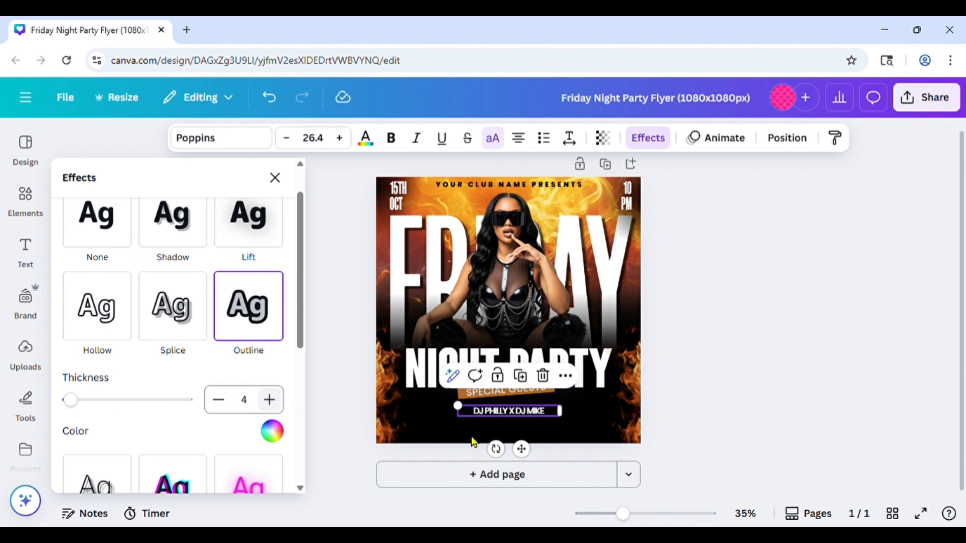
{"action": "left_click", "coordinate": [772, 334]}
Duplicate the DJ names line and place the copy directly beneath it
{"action": "left_click", "coordinate": [509, 411]}
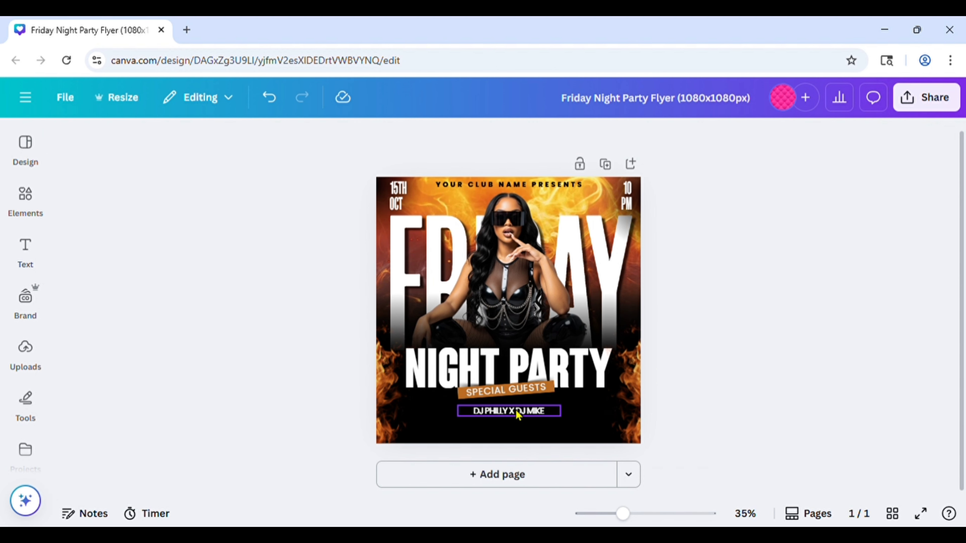
{"action": "left_click", "coordinate": [524, 376]}
{"action": "mouse_move", "coordinate": [511, 413]}
{"action": "left_mouse_down"}
{"action": "mouse_move", "coordinate": [513, 435]}
{"action": "mouse_move", "coordinate": [508, 429]}
{"action": "left_mouse_up"}
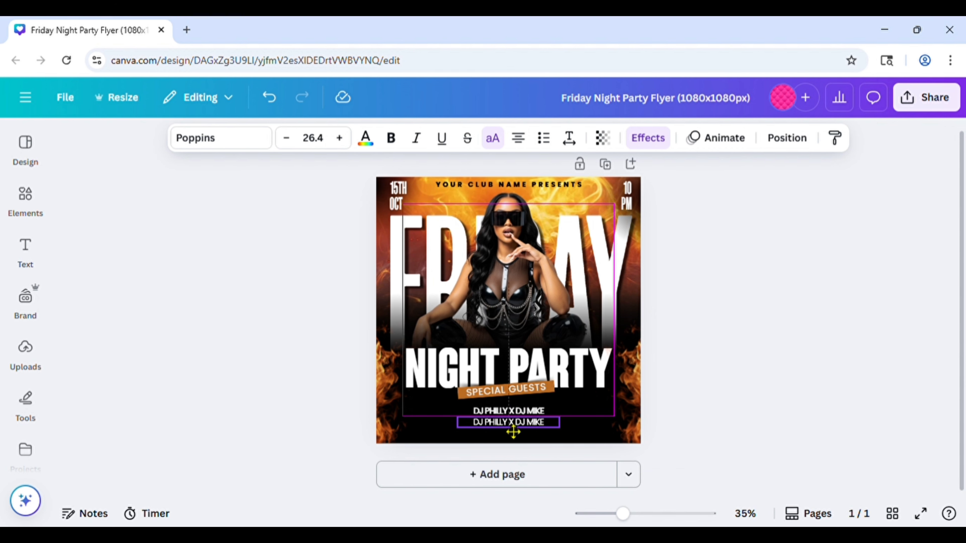
Replace the lower line's text with "FREE FOOD, FREE DRINKS AND PARKING | 21+" and widen its box to one line
{"action": "double_click", "coordinate": [507, 422]}
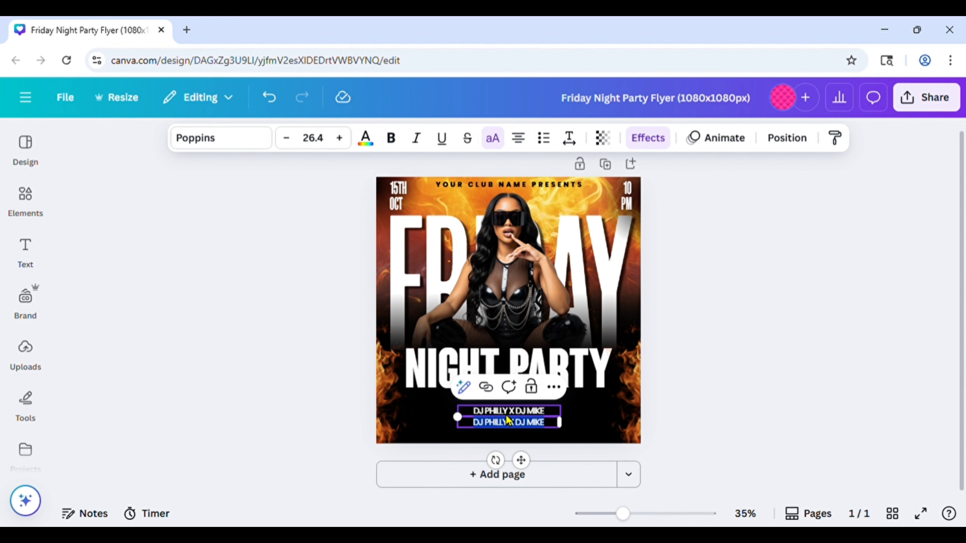
{"action": "key", "text": "BackSpace"}
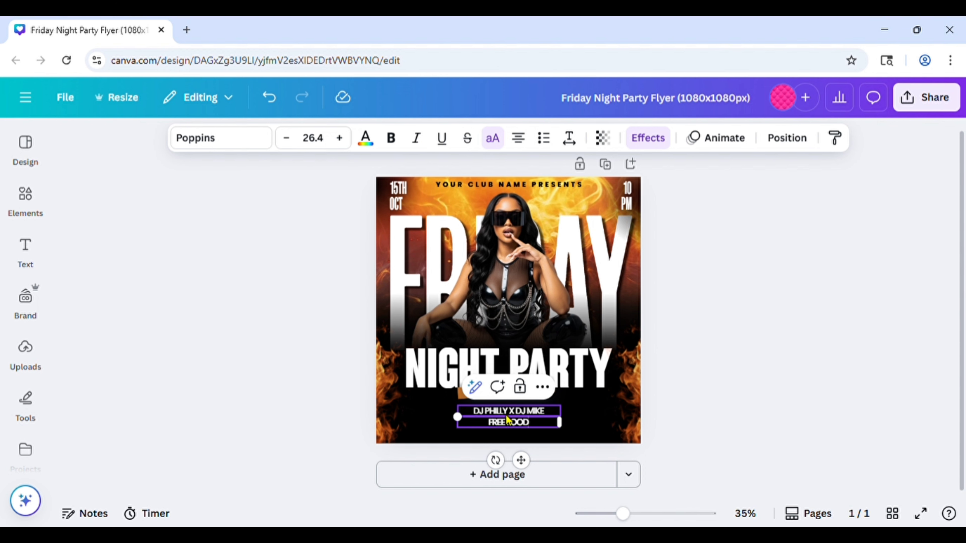
{"action": "type", "text": "FREE FOOD, FREE DRINKS"}
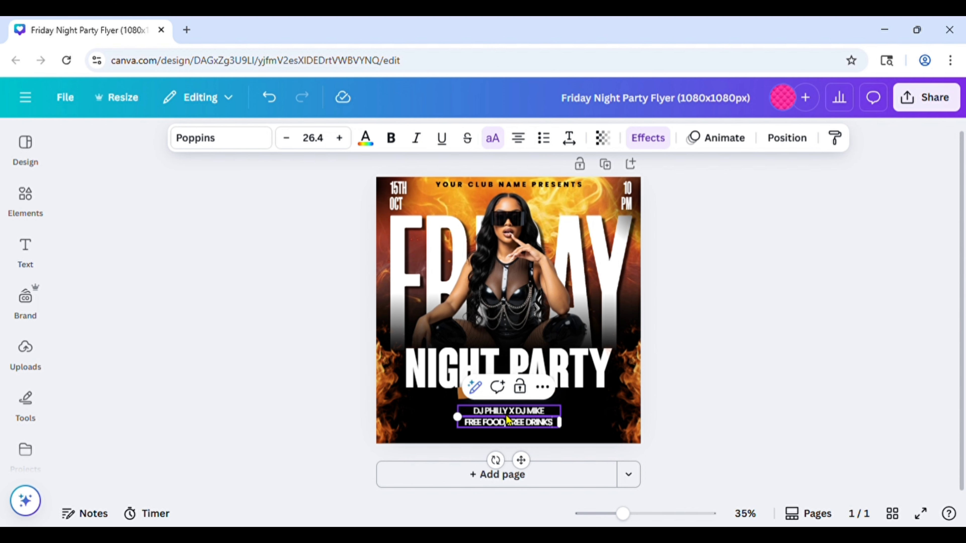
{"action": "type", "text": " AND"}
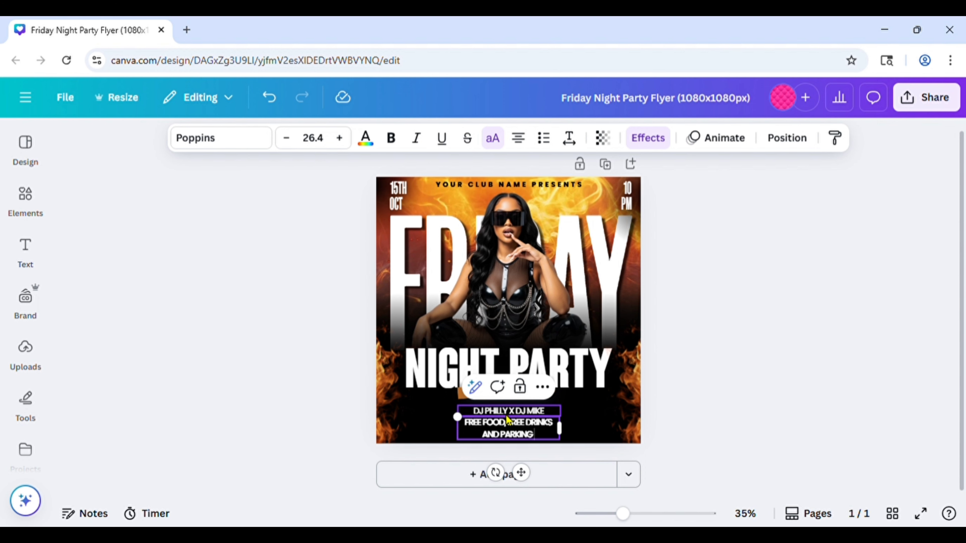
{"action": "type", "text": "PARKING | 21+"}
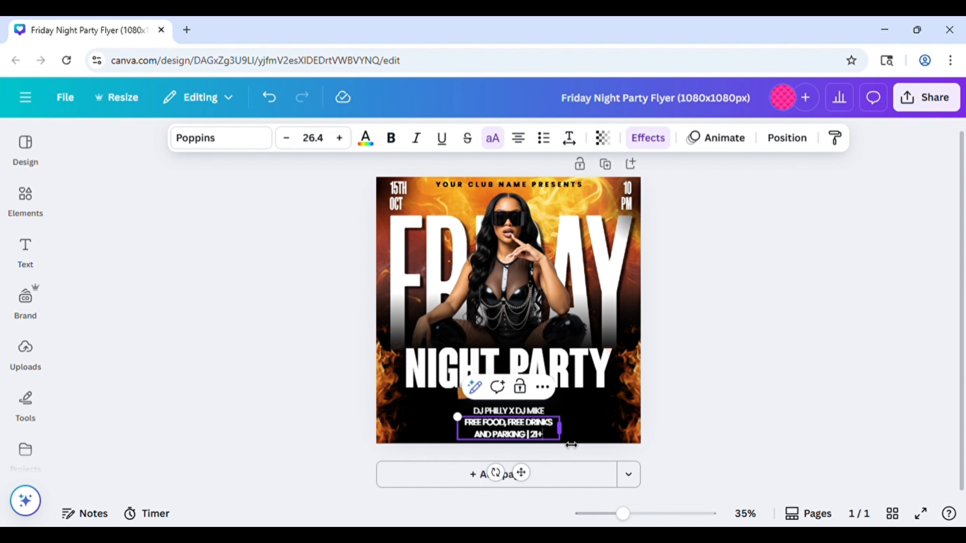
{"action": "left_click_drag", "start_coordinate": [571, 445], "coordinate": [646, 430]}
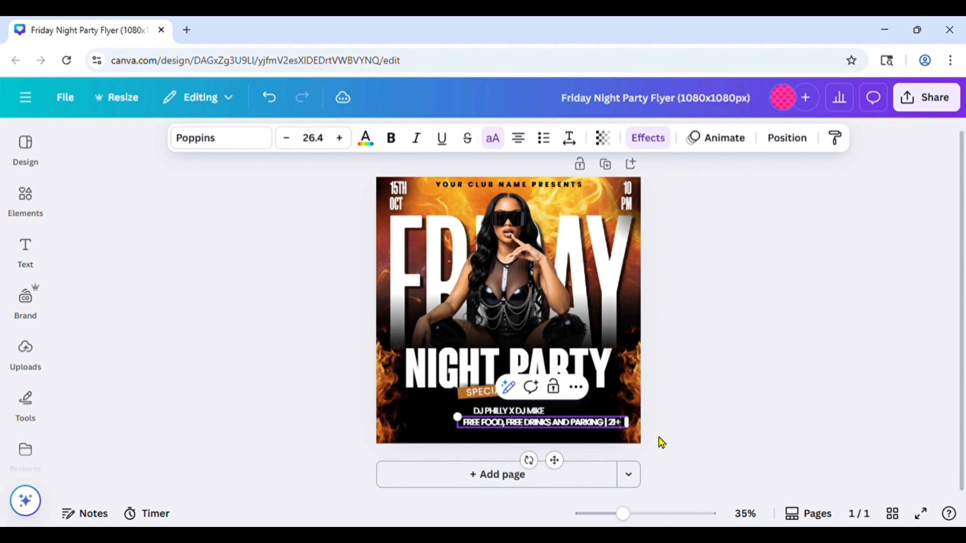
Move the FREE FOOD line left until it sits roughly centred beneath the DJ names
{"action": "left_click", "coordinate": [591, 446]}
{"action": "left_click", "coordinate": [578, 426]}
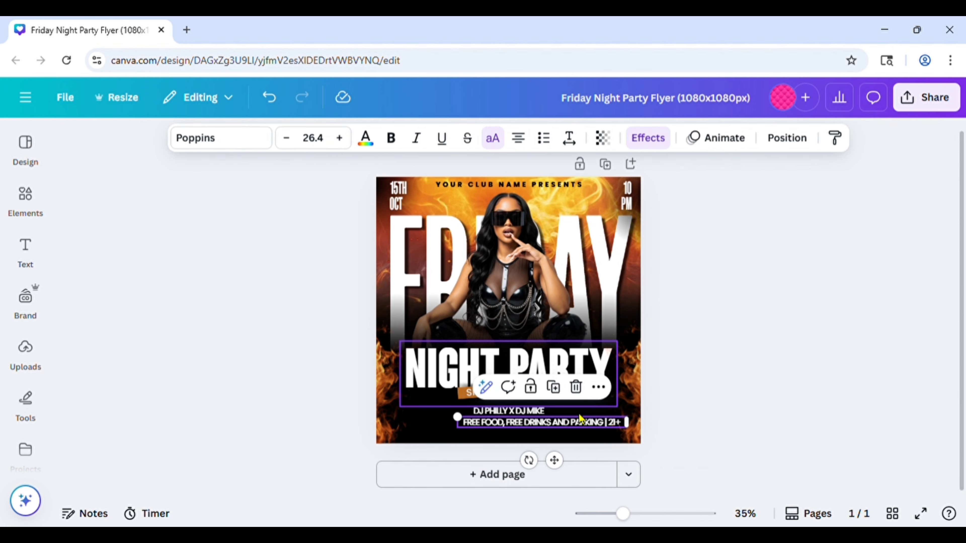
{"action": "key", "text": "Left"}
{"action": "key", "text": "Left"}
{"action": "key", "text": "Left"}
{"action": "key", "text": "Left"}
{"action": "key", "text": "Left"}
{"action": "key", "text": "Left"}
{"action": "key", "text": "Left"}
{"action": "key", "text": "Left"}
{"action": "key", "text": "Left"}
{"action": "key", "text": "Left"}
{"action": "key", "text": "Left"}
{"action": "key", "text": "Left"}
{"action": "key", "text": "Left"}
{"action": "key", "text": "Left"}
{"action": "key", "text": "Left"}
{"action": "key", "text": "Left"}
{"action": "key", "text": "Left"}
{"action": "key", "text": "Left"}
{"action": "key", "text": "Left"}
{"action": "key", "text": "Left"}
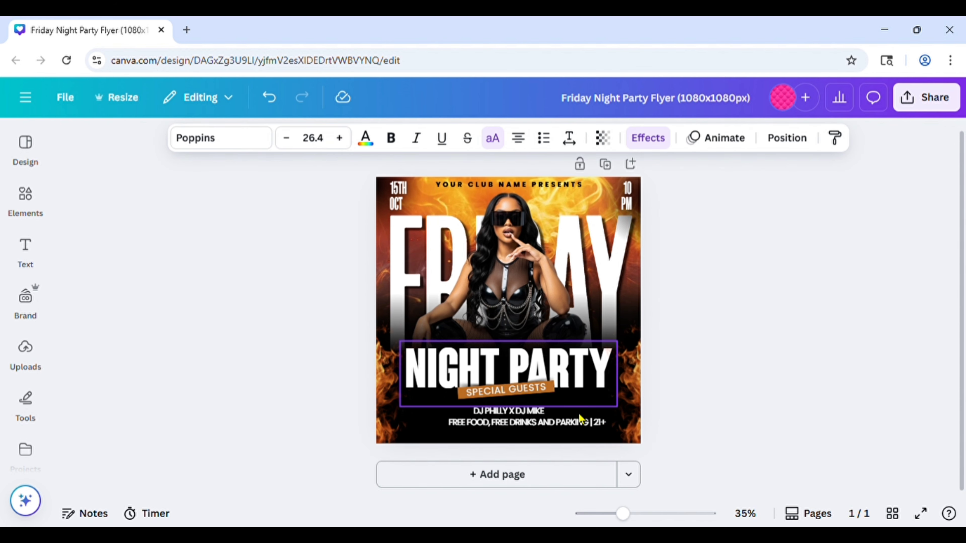
{"action": "key", "text": "Left"}
{"action": "key", "text": "Left"}
{"action": "key", "text": "Left"}
{"action": "key", "text": "Left"}
{"action": "key", "text": "Left"}
{"action": "key", "text": "Left"}
{"action": "key", "text": "Left"}
{"action": "key", "text": "Left"}
{"action": "key", "text": "Left"}
{"action": "key", "text": "Left"}
{"action": "key", "text": "Left"}
{"action": "key", "text": "Left"}
{"action": "key", "text": "Left"}
{"action": "key", "text": "Left"}
{"action": "key", "text": "Left"}
{"action": "key", "text": "Left"}
{"action": "key", "text": "Left"}
{"action": "key", "text": "Left"}
{"action": "key", "text": "Left"}
{"action": "key", "text": "Left"}
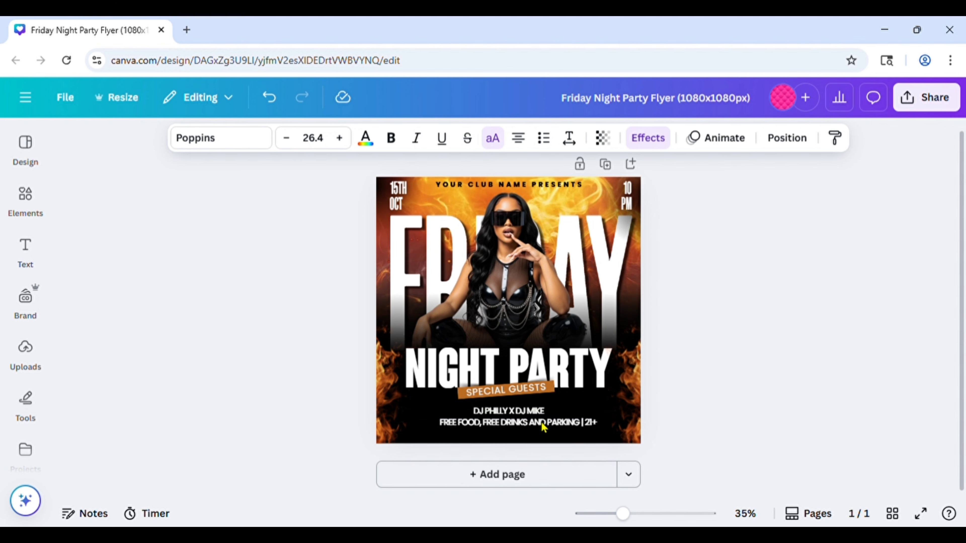
{"action": "key", "text": "Left"}
{"action": "key", "text": "Left"}
{"action": "key", "text": "Left"}
{"action": "key", "text": "Left"}
{"action": "key", "text": "Left"}
{"action": "key", "text": "Left"}
{"action": "key", "text": "Left"}
{"action": "key", "text": "Left"}
{"action": "key", "text": "Left"}
{"action": "key", "text": "Left"}
{"action": "key", "text": "Left"}
{"action": "key", "text": "Left"}
{"action": "key", "text": "Left"}
{"action": "key", "text": "Left"}
{"action": "key", "text": "Left"}
{"action": "key", "text": "Left"}
{"action": "key", "text": "Left"}
{"action": "key", "text": "Left"}
{"action": "key", "text": "Left"}
{"action": "key", "text": "Left"}
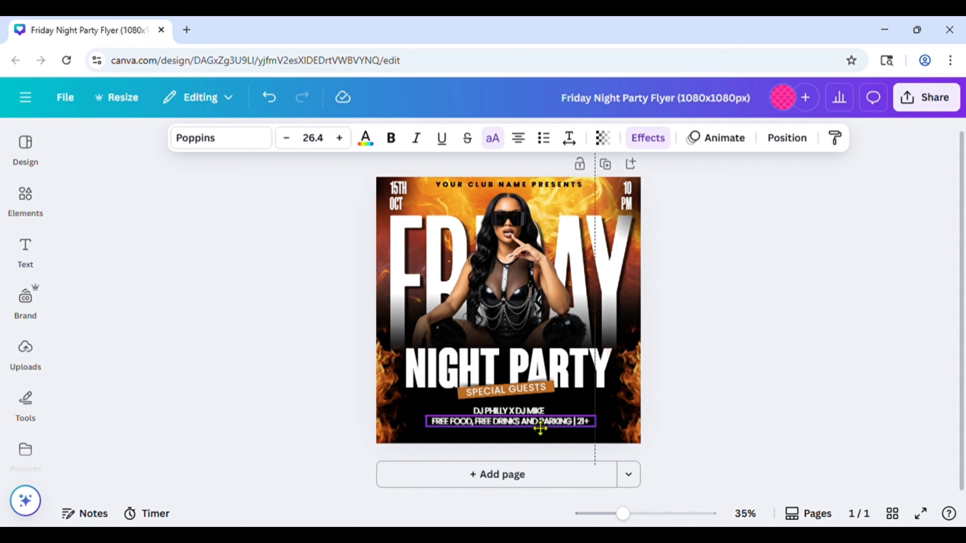
{"action": "key", "text": "Left"}
{"action": "key", "text": "Left"}
{"action": "key", "text": "Left"}
{"action": "key", "text": "Left"}
{"action": "key", "text": "Left"}
{"action": "key", "text": "Left"}
{"action": "key", "text": "Left"}
{"action": "key", "text": "Left"}
{"action": "key", "text": "Left"}
{"action": "key", "text": "Left"}
{"action": "key", "text": "Left"}
{"action": "key", "text": "Left"}
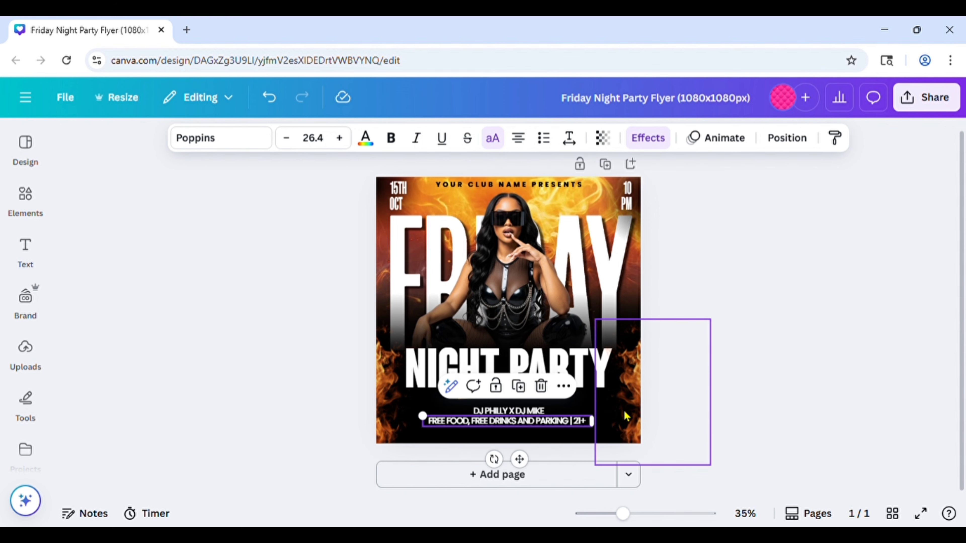
Recolour the FREE FOOD line's text gray orange, #bb6c23
{"action": "left_click", "coordinate": [366, 139]}
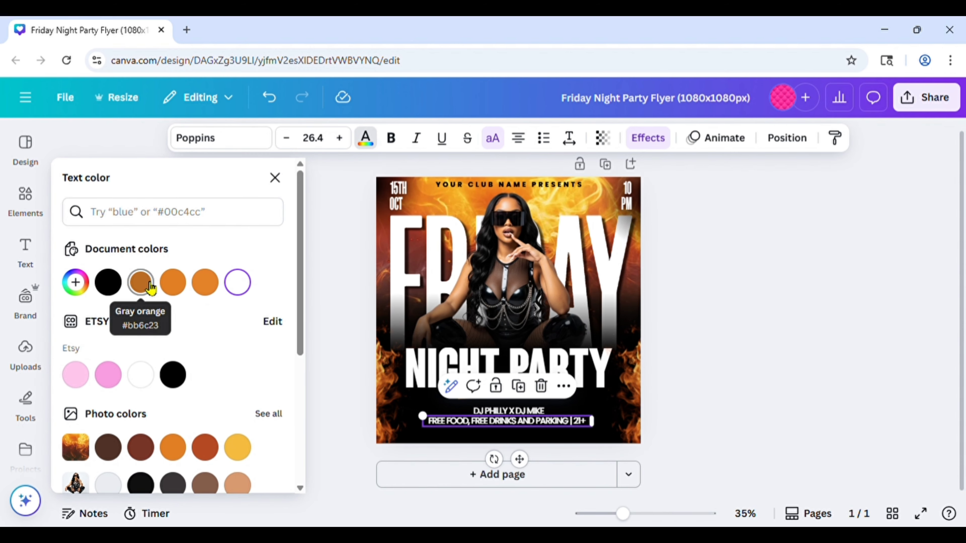
{"action": "left_click", "coordinate": [153, 283]}
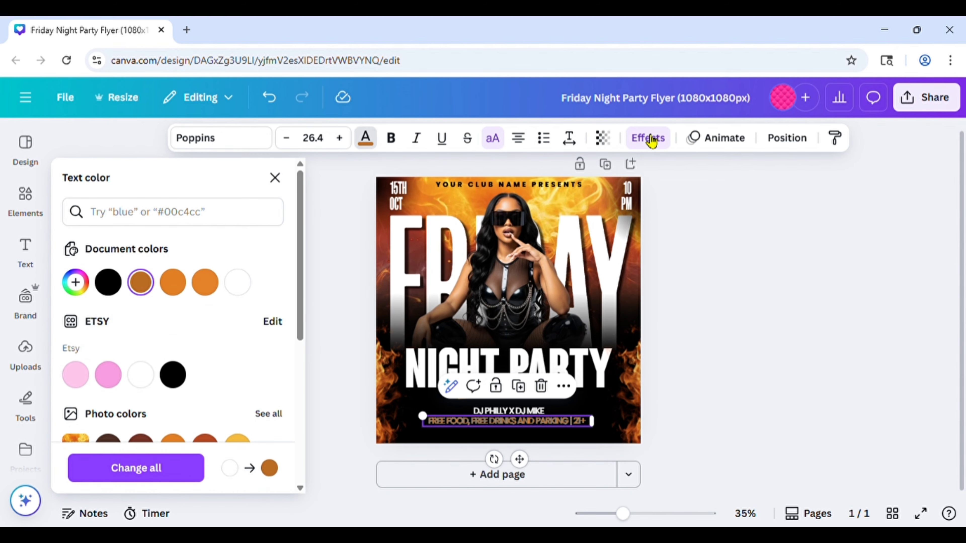
Make the FREE FOOD line bold and remove its text effect
{"action": "left_click", "coordinate": [392, 139]}
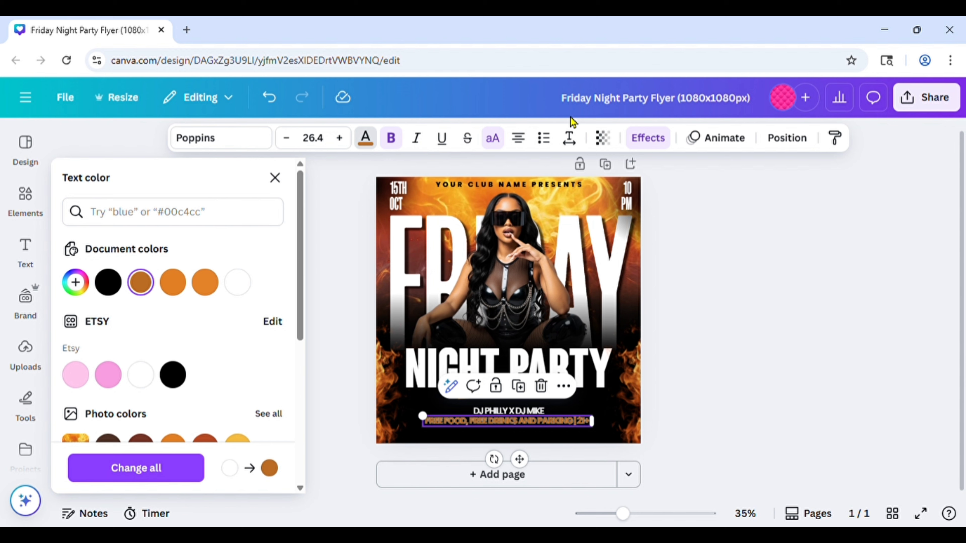
{"action": "left_click", "coordinate": [638, 150]}
{"action": "left_click", "coordinate": [123, 283]}
{"action": "left_click", "coordinate": [675, 304]}
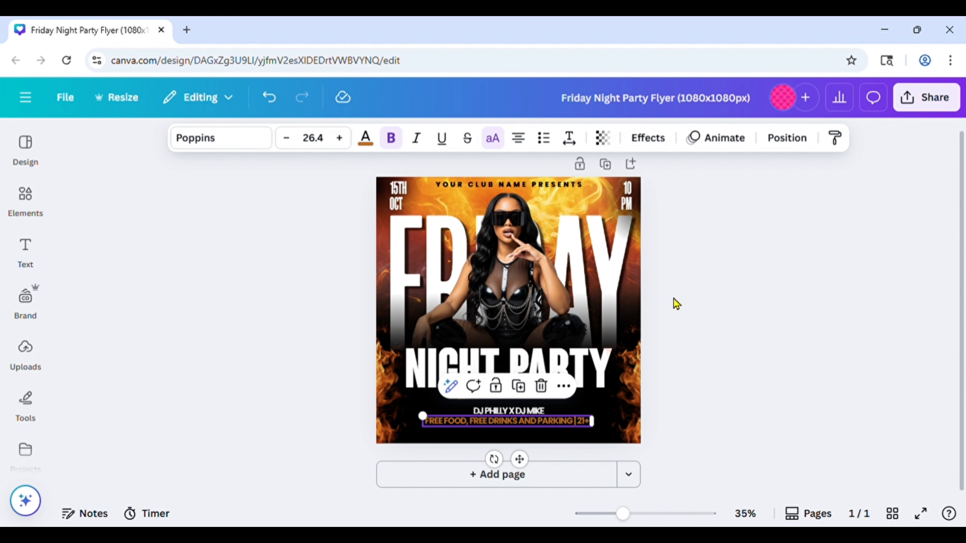
{"action": "left_click", "coordinate": [666, 376]}
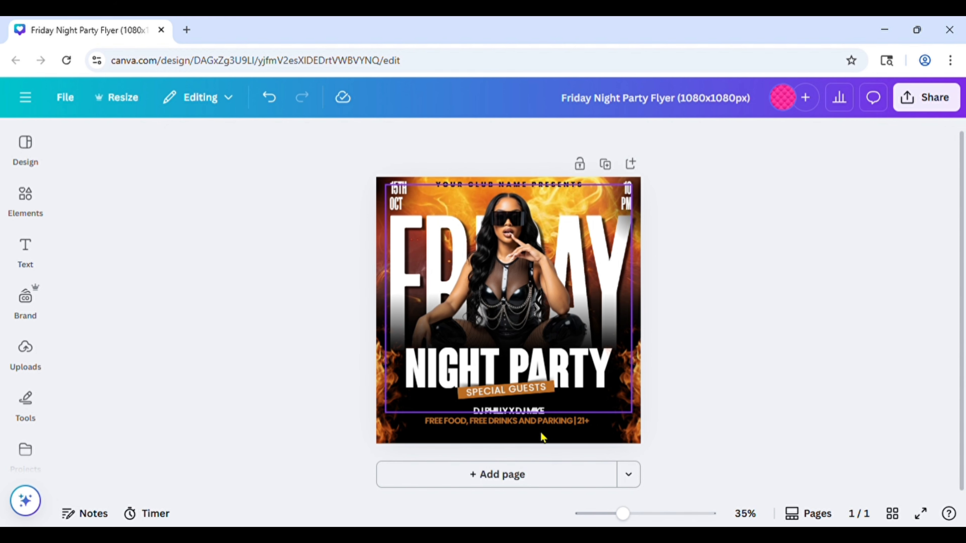
Duplicate the FREE FOOD line, shrink the copy to font size 20.4 and place it just beneath the original
{"action": "left_click", "coordinate": [532, 423]}
{"action": "left_click", "coordinate": [522, 390]}
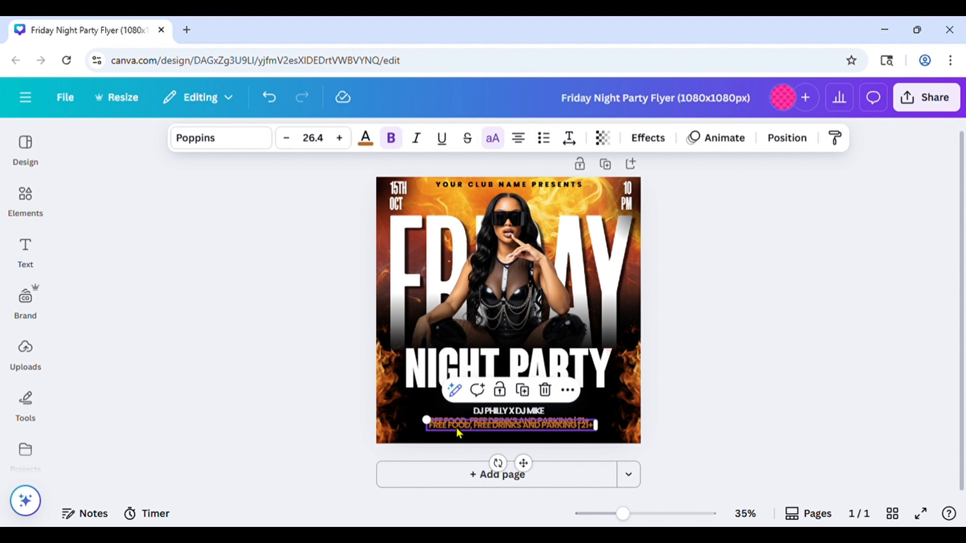
{"action": "left_click_drag", "start_coordinate": [434, 428], "coordinate": [461, 428]}
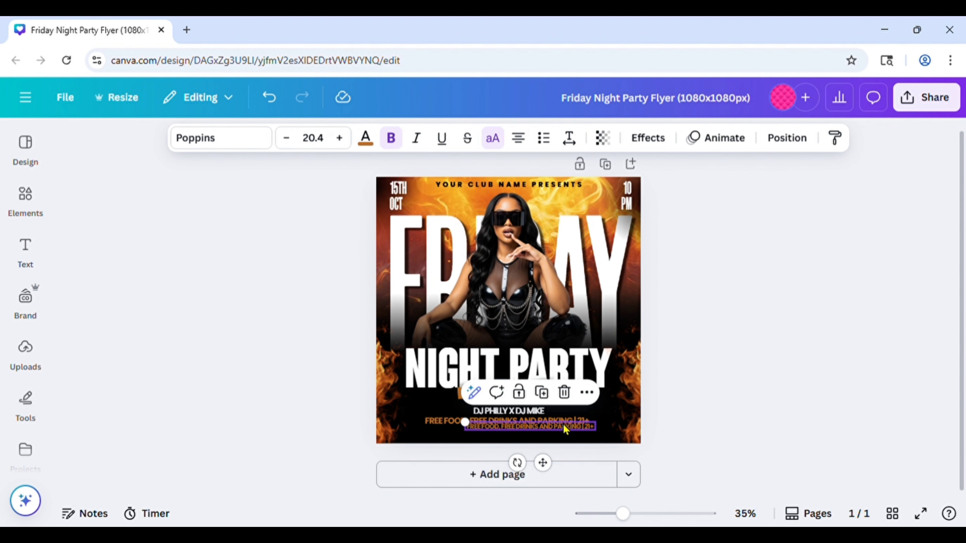
{"action": "left_click_drag", "start_coordinate": [565, 427], "coordinate": [551, 440]}
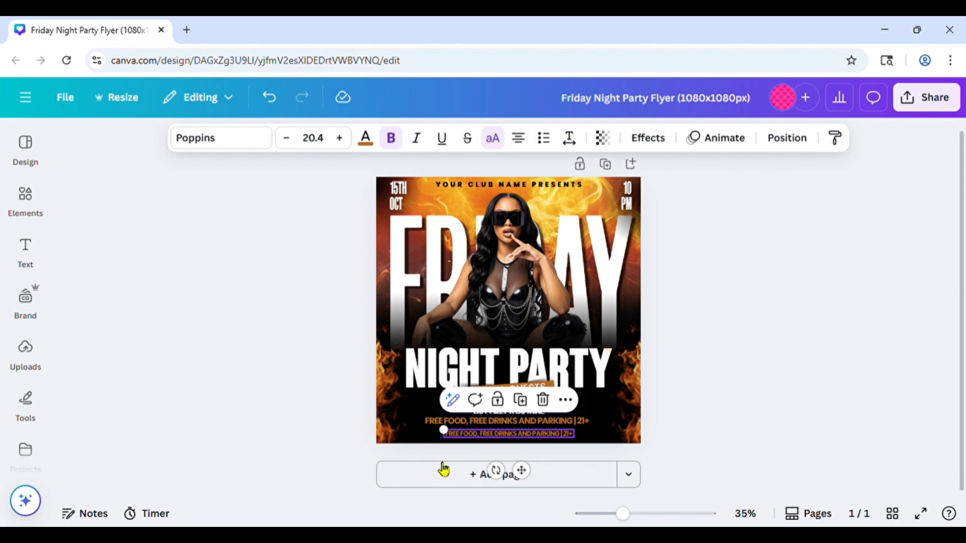
Recolour the lower copy white and replace its text with "RSVP AT", the phone number, a vertical bar and the placeholder city, state and ZIP code
{"action": "left_click", "coordinate": [366, 142]}
{"action": "left_click", "coordinate": [140, 375]}
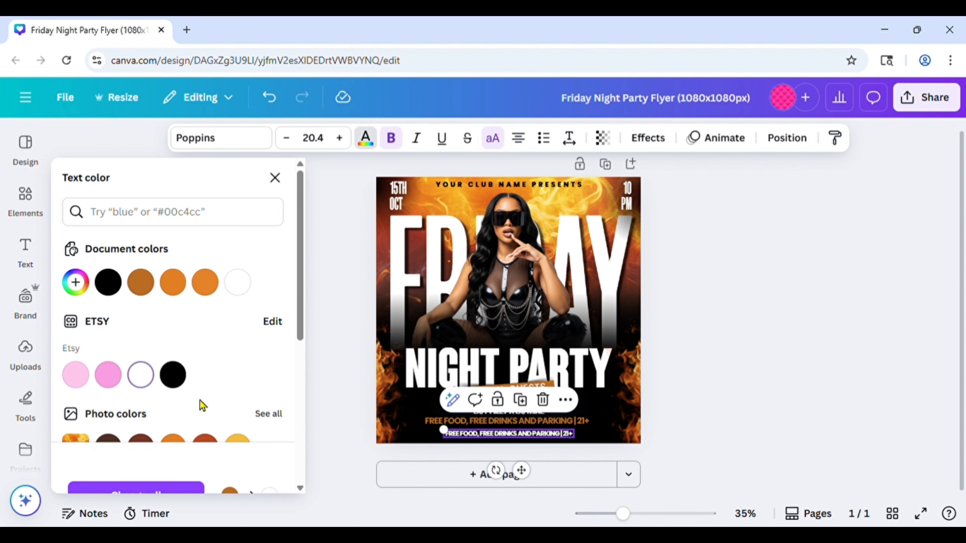
{"action": "double_click", "coordinate": [488, 436]}
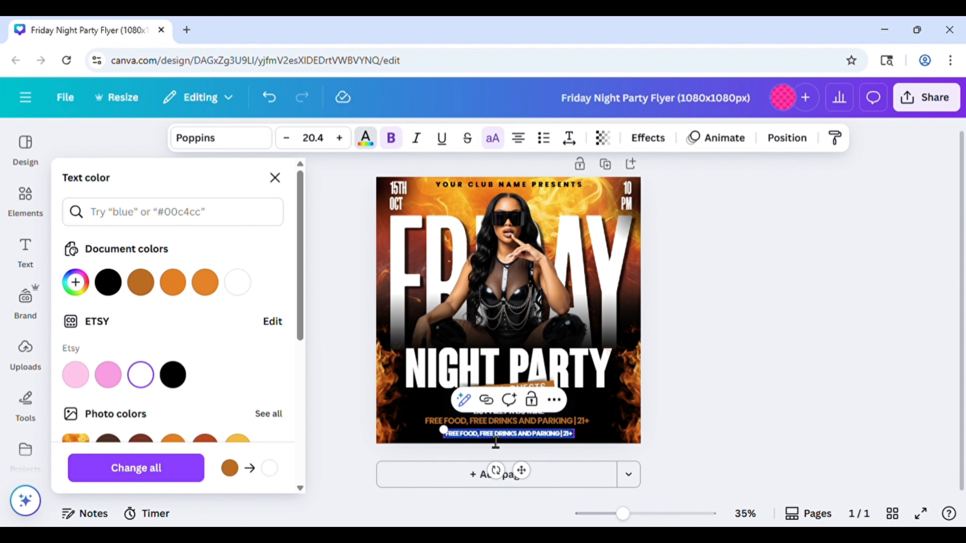
{"action": "type", "text": "RS"}
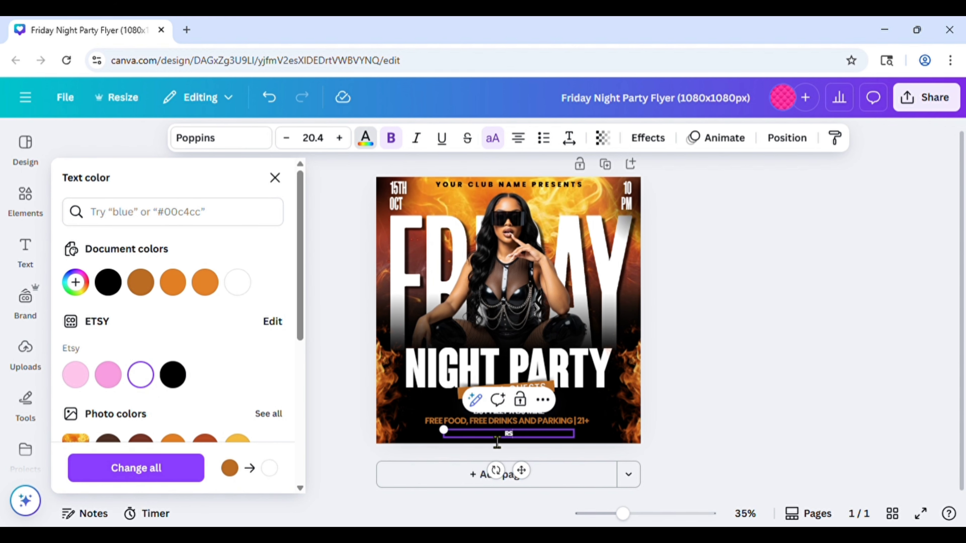
{"action": "type", "text": "VP AT123-456-789 | ANY CITY"}
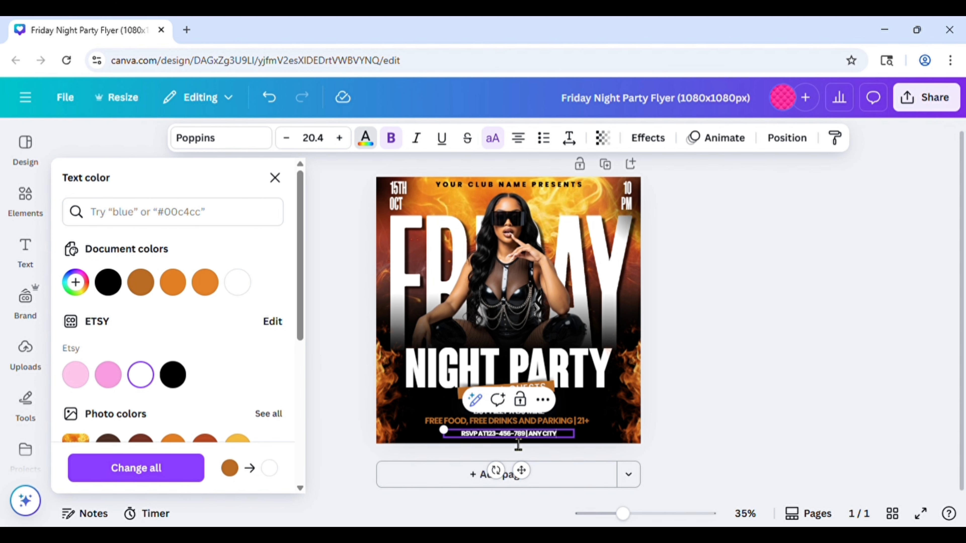
{"action": "type", "text": ","}
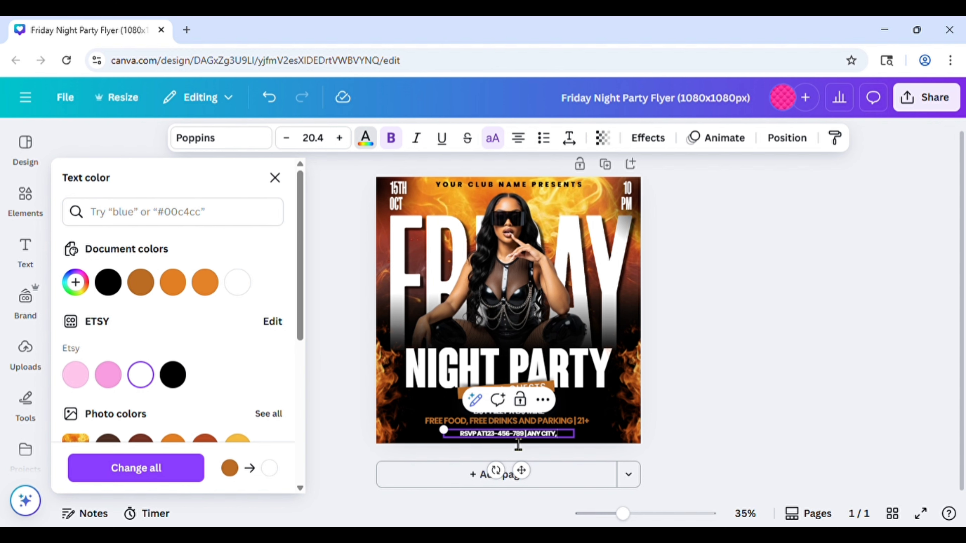
{"action": "type", "text": " ANY S"}
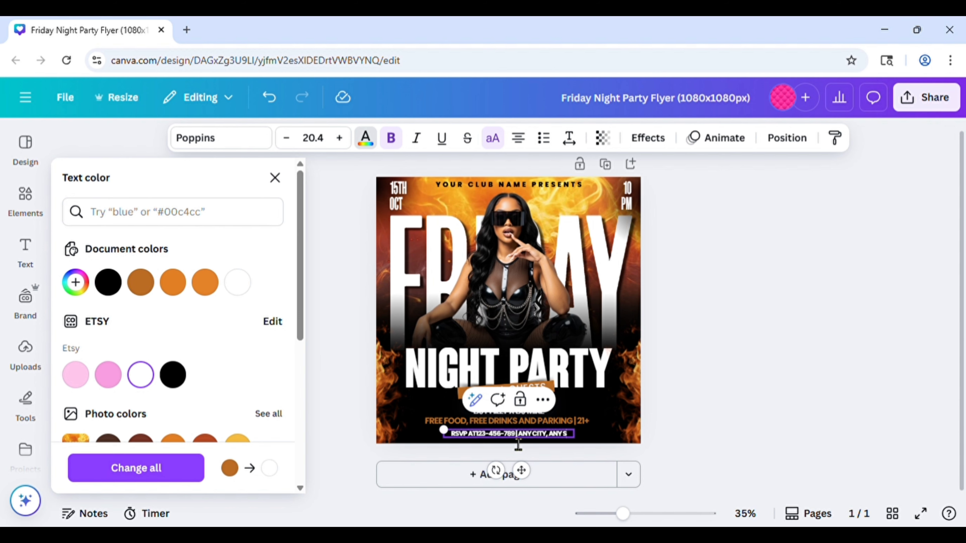
{"action": "type", "text": "TATE 12345"}
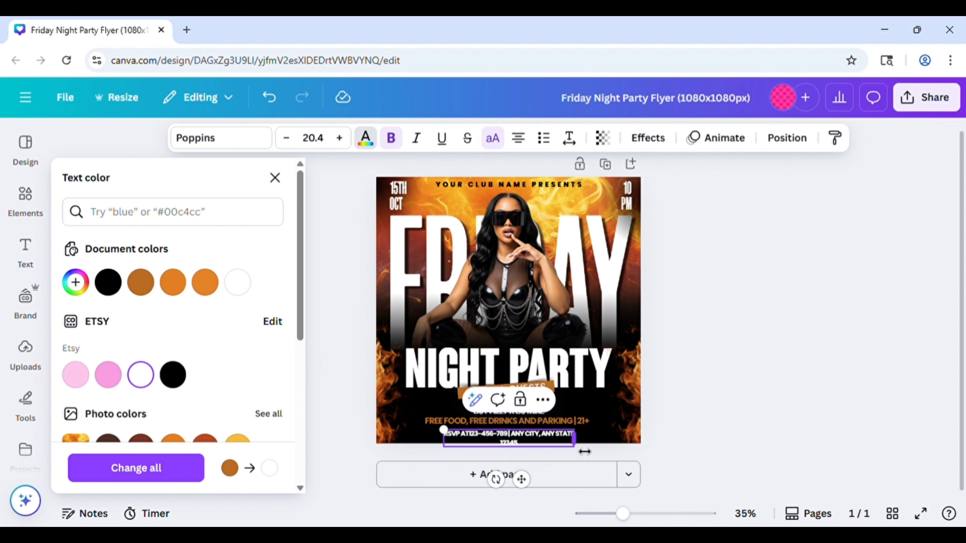
Widen the RSVP text box to fit one line and centre it horizontally on the page, close beneath the FREE FOOD line
{"action": "left_click_drag", "start_coordinate": [575, 439], "coordinate": [615, 443]}
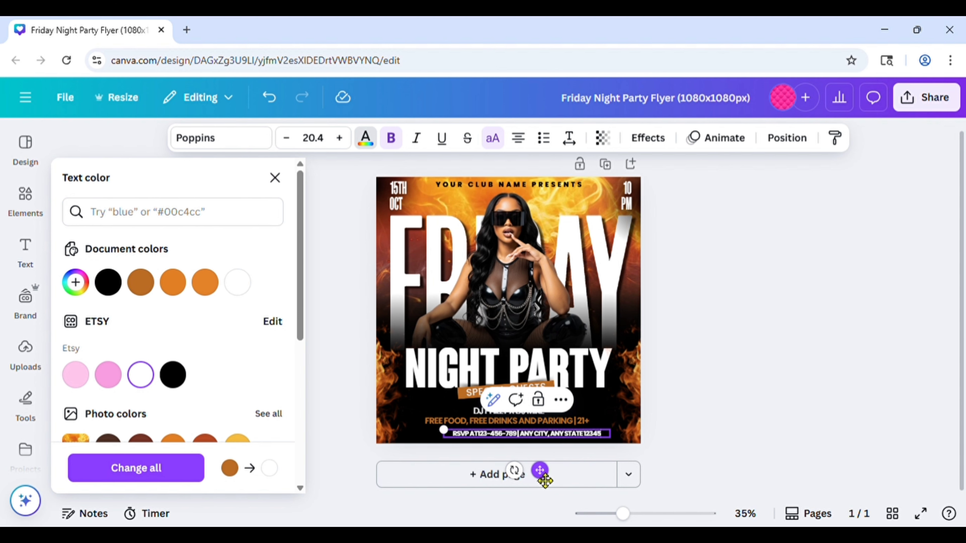
{"action": "left_click_drag", "start_coordinate": [544, 477], "coordinate": [532, 477]}
{"action": "key", "text": "Escape"}
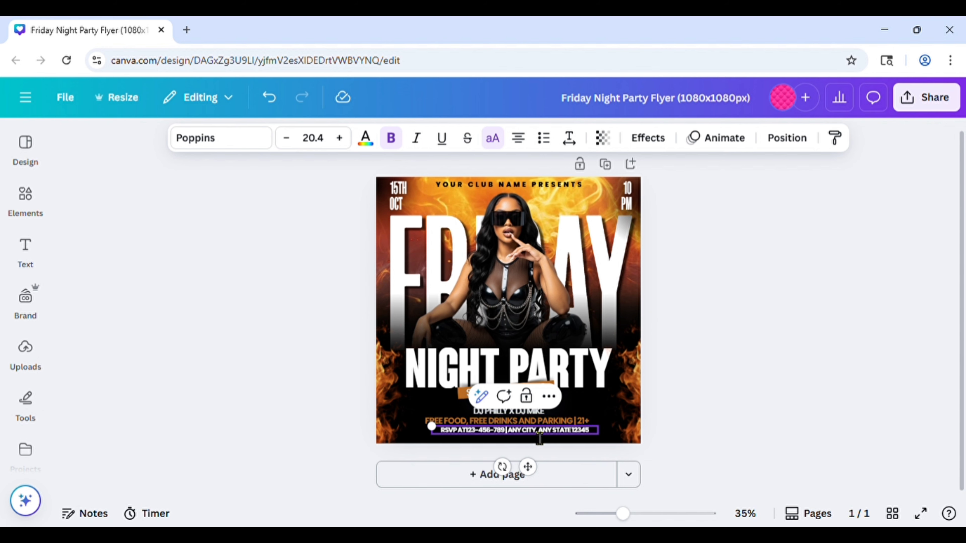
{"action": "left_click", "coordinate": [791, 144]}
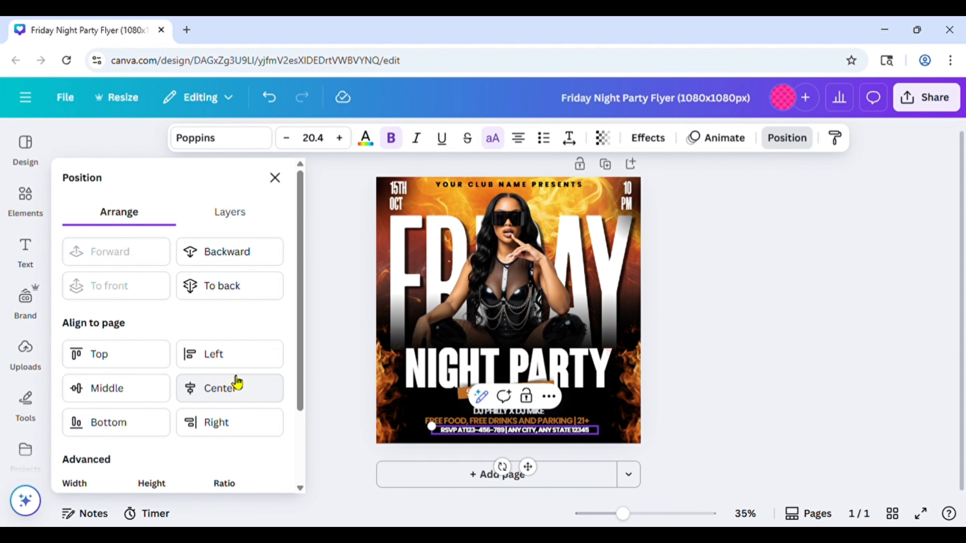
{"action": "left_click", "coordinate": [235, 384]}
{"action": "key", "text": "Escape"}
{"action": "left_click", "coordinate": [711, 379]}
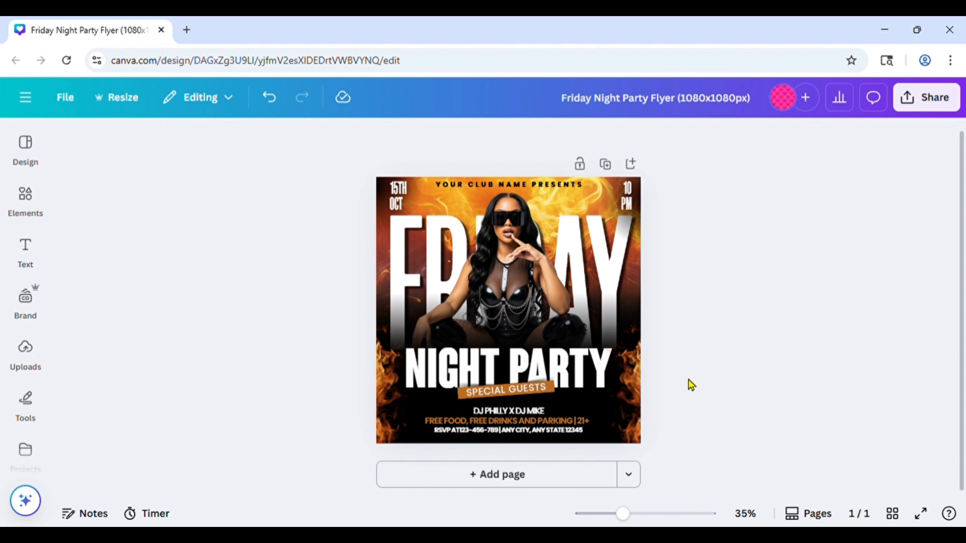
Nudge the RSVP line and the FREE FOOD line slightly down to even out the spacing below the DJ names
{"action": "left_click", "coordinate": [564, 430]}
{"action": "key", "text": "Down"}
{"action": "key", "text": "Down"}
{"action": "key", "text": "Down"}
{"action": "key", "text": "Down"}
{"action": "key", "text": "Down"}
{"action": "key", "text": "Down"}
{"action": "key", "text": "Down"}
{"action": "key", "text": "Down"}
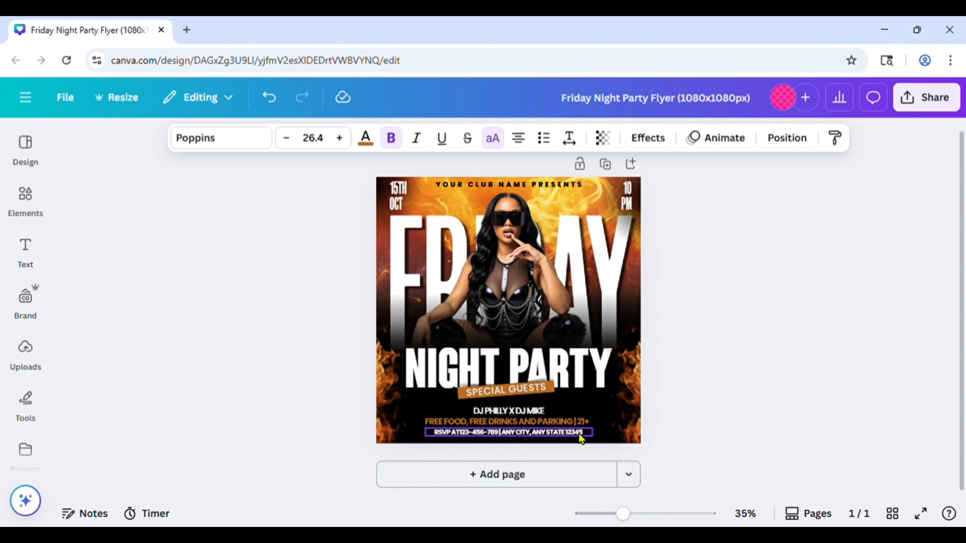
{"action": "left_click", "coordinate": [715, 400]}
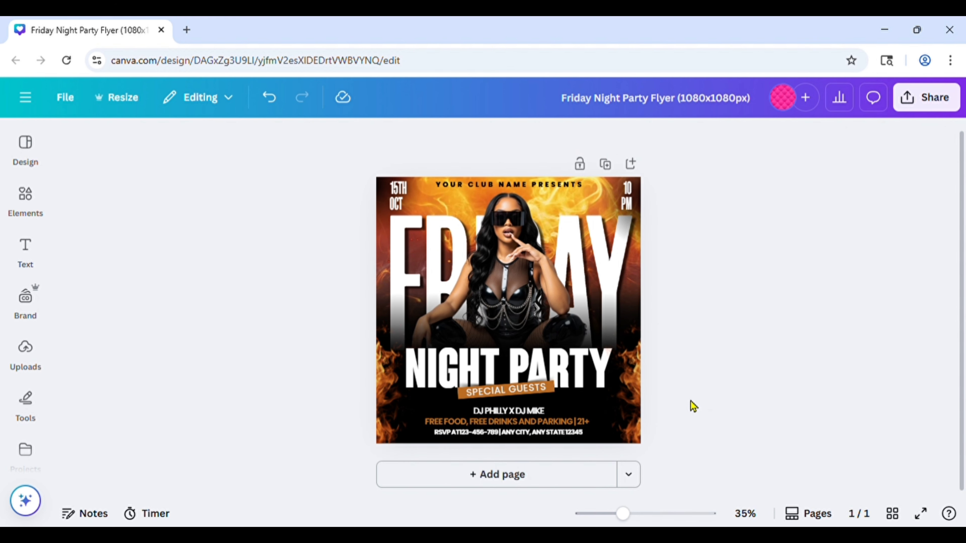